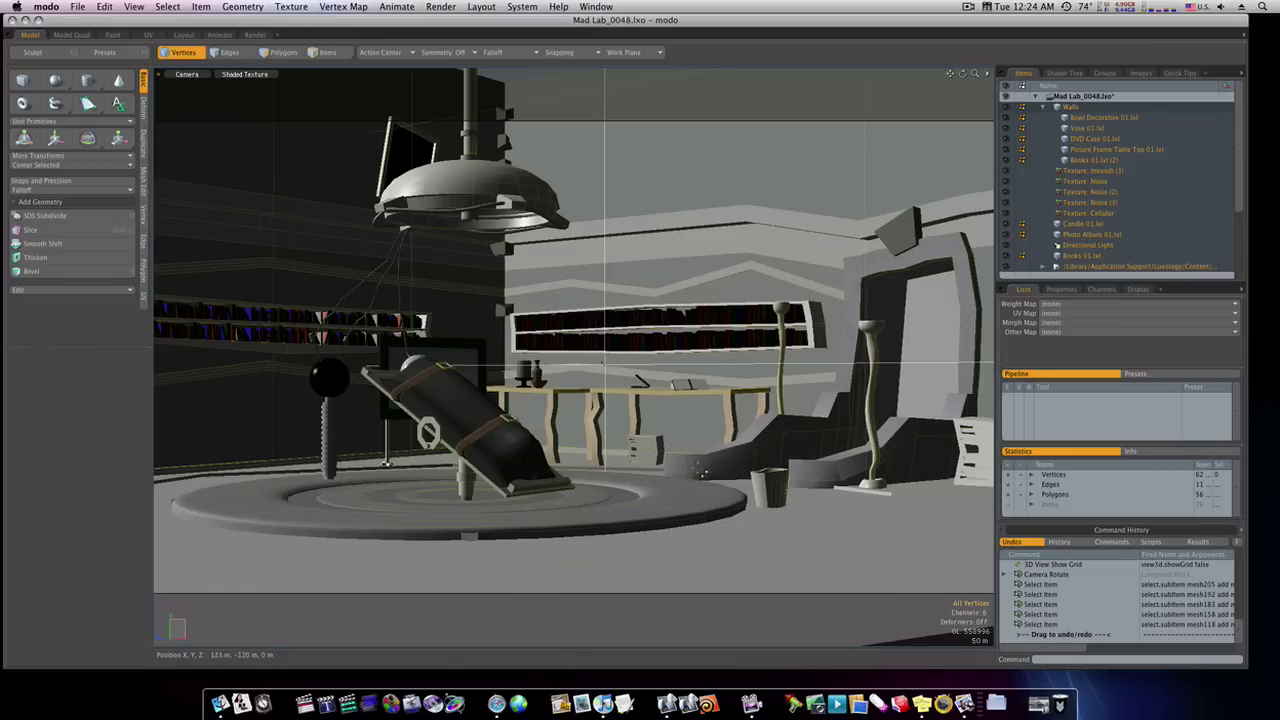
Step: Examine the Mad Lab scene from a few angles and view its rendered frame
left_click_drag(703, 473, 685, 418, "alt")
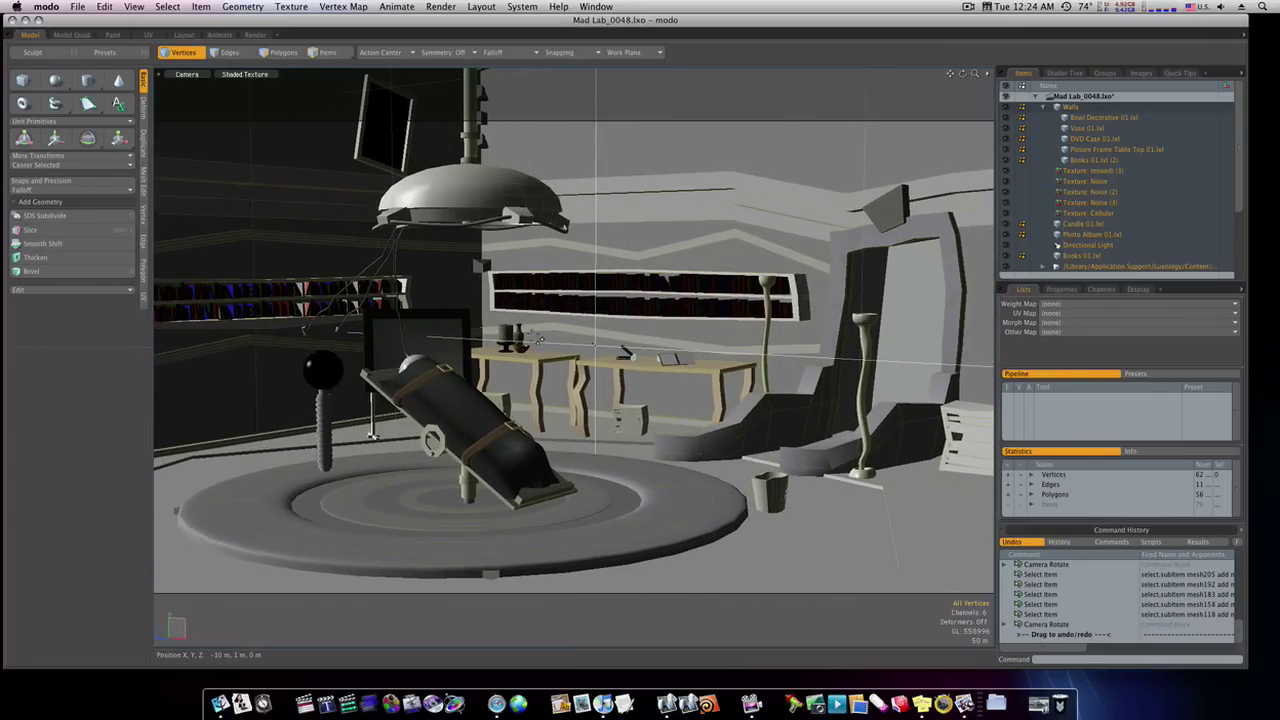
left_click_drag(540, 402, 611, 432, "alt")
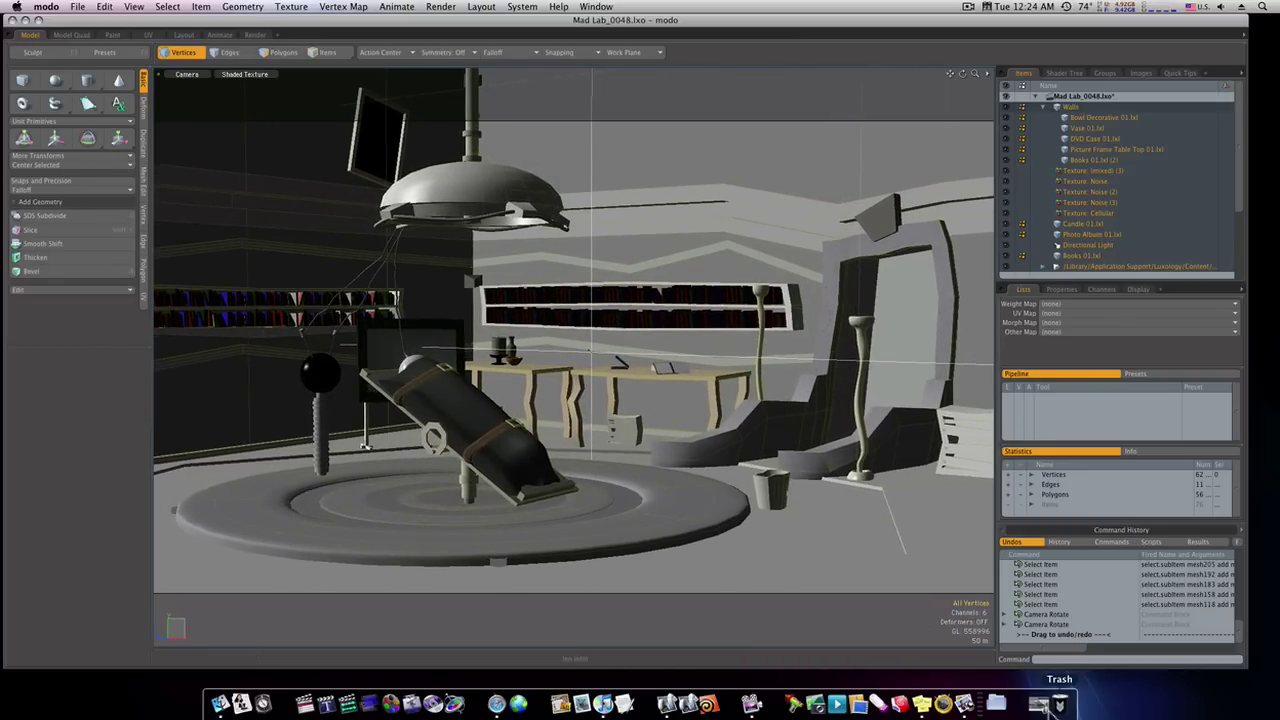
left_click(1040, 704)
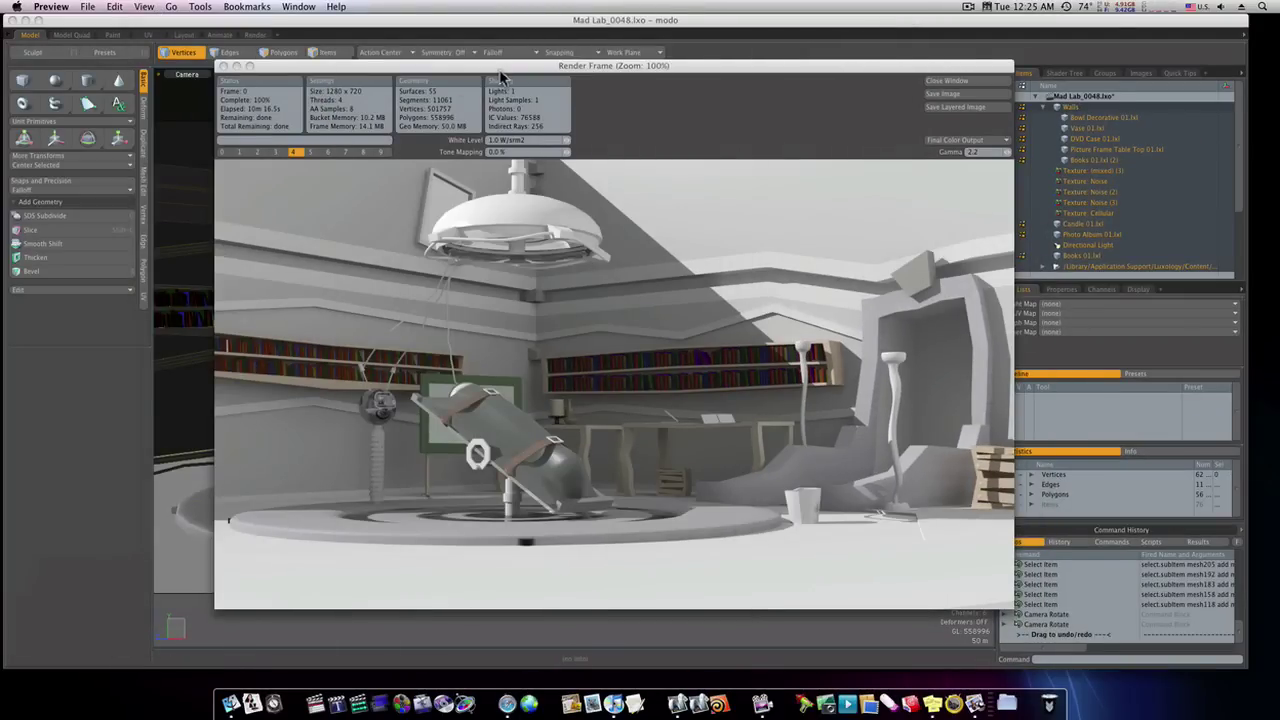
left_click(223, 66)
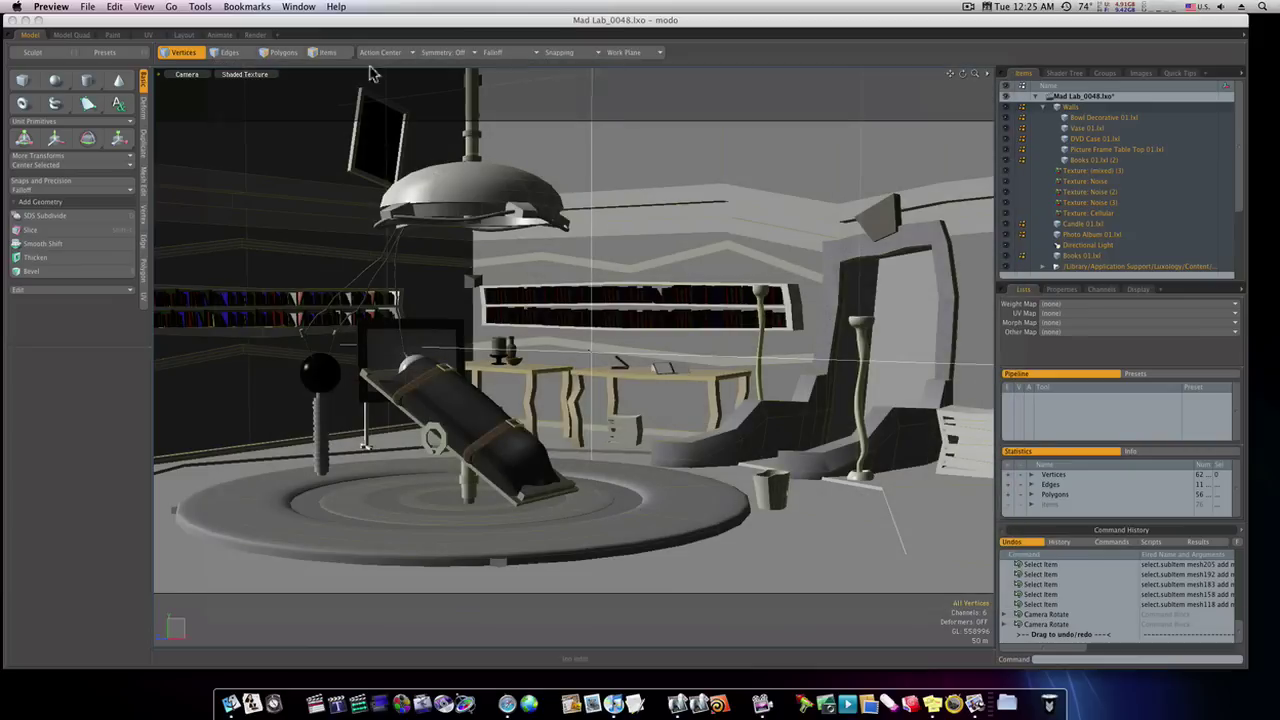
Step: Create a new empty scene and collapse the Mad Lab scene in the item list
left_click(1035, 100)
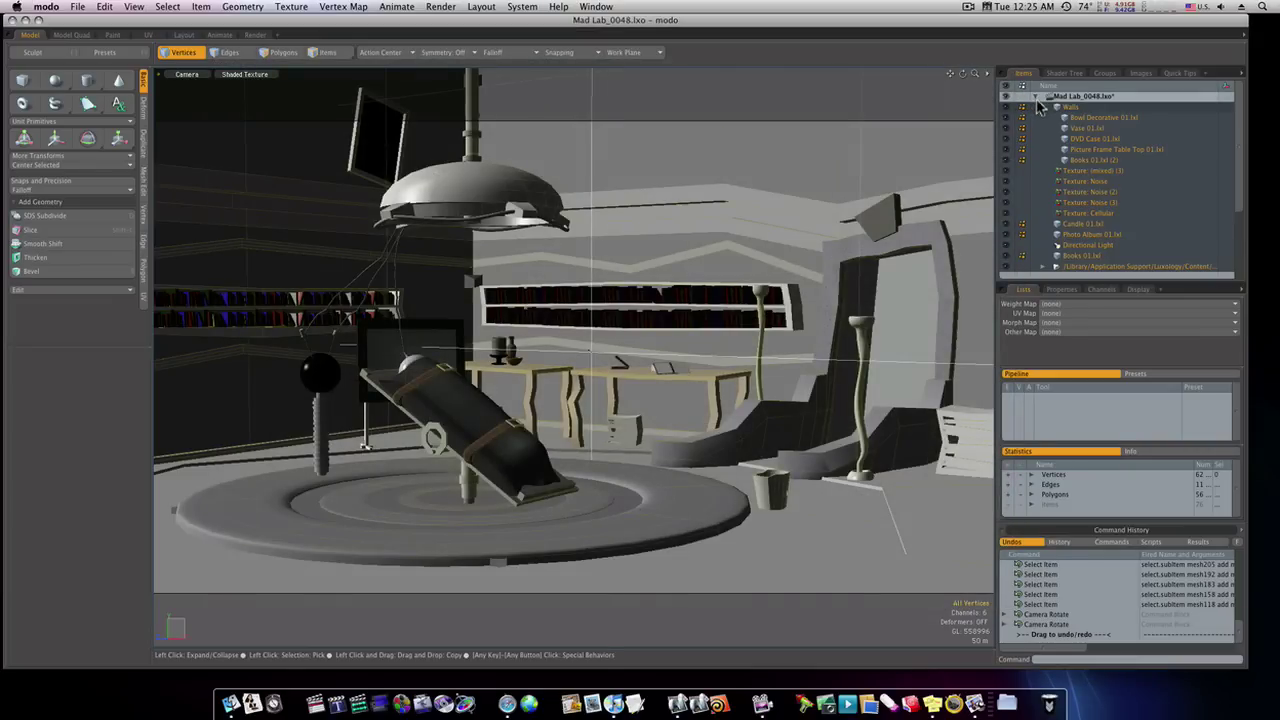
left_click(1035, 96)
left_click(1050, 107)
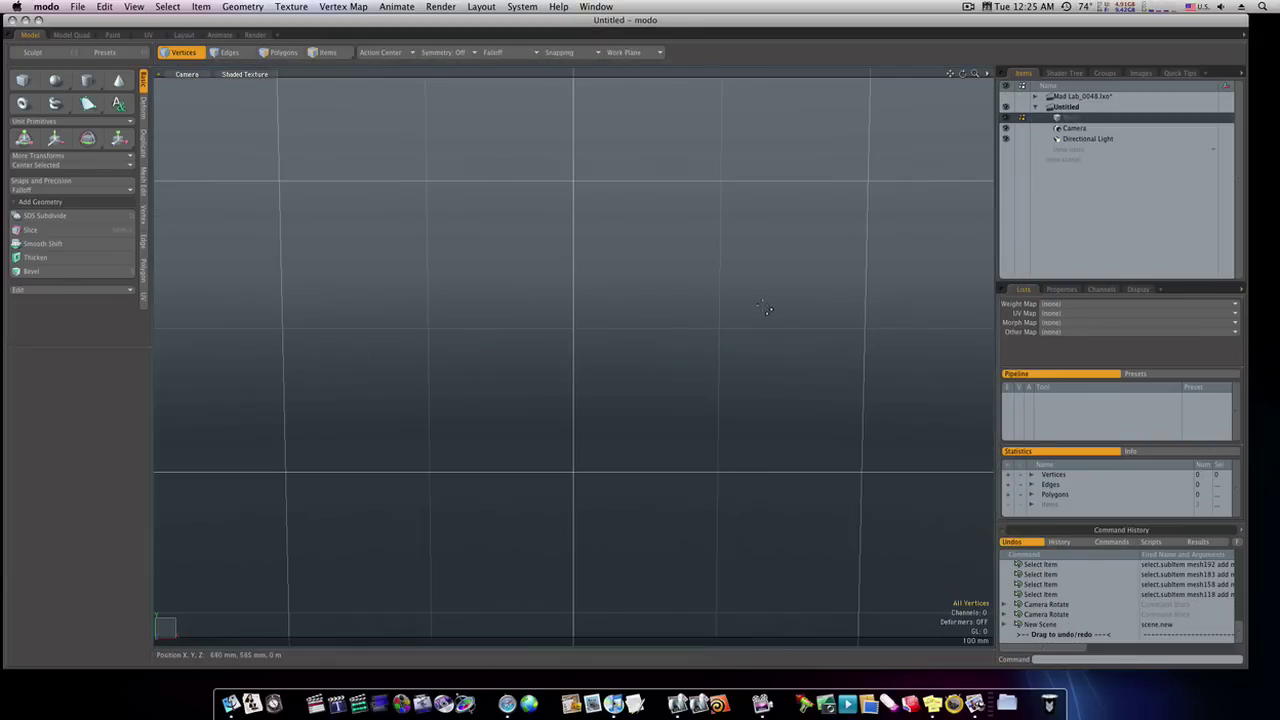
Step: Add a unit cube at the origin of the new scene and scale it up uniformly
left_click_drag(750, 326, 628, 326, "ctrl+alt")
key("ctrl")
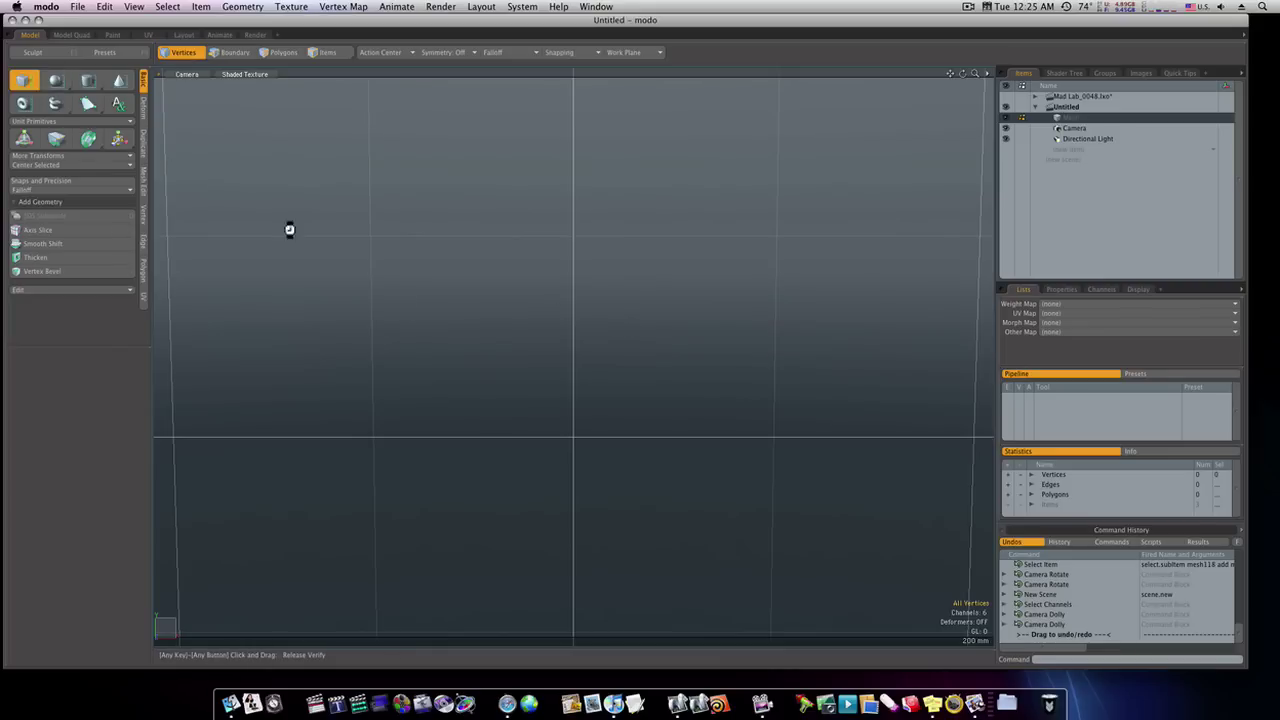
key("a")
left_click_drag(556, 366, 375, 364, "ctrl+alt")
left_click_drag(554, 329, 508, 366, "alt")
left_click_drag(590, 374, 150, 400, "ctrl+alt")
key("r")
left_click_drag(586, 369, 681, 368)
key("space")
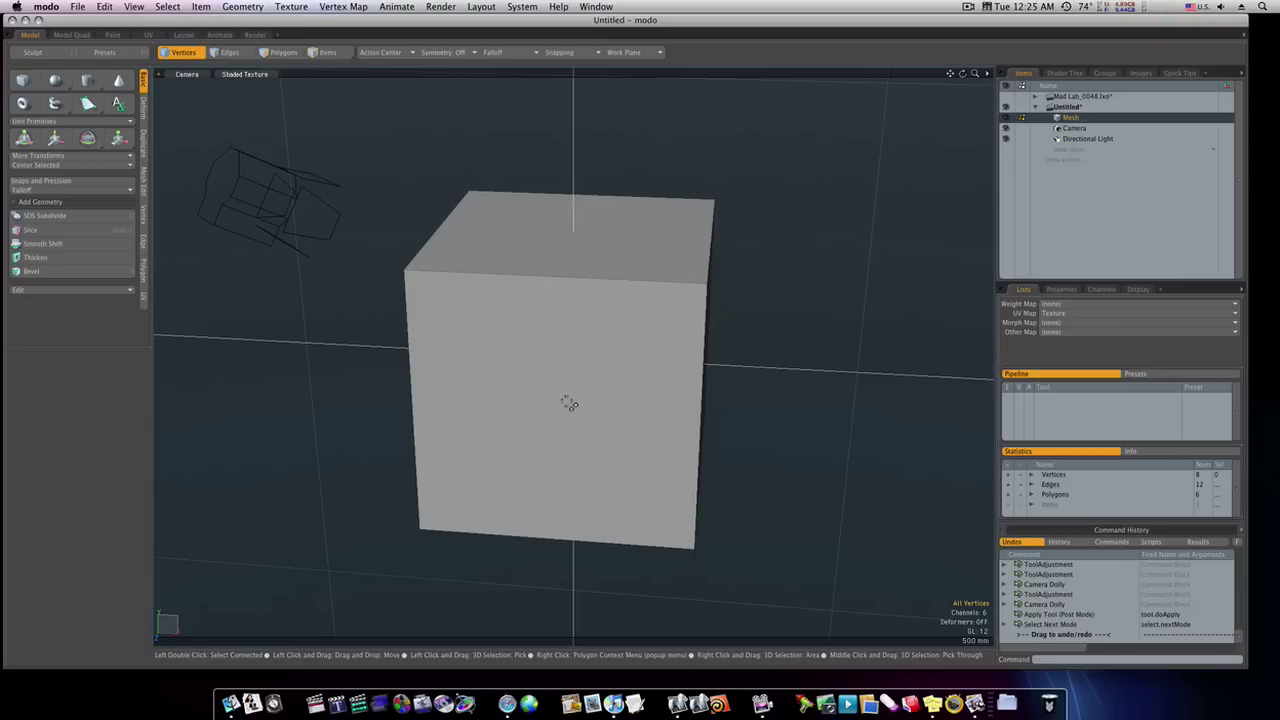
Step: Delete the cube's top and two adjacent side faces, and flip the remaining polygons to face inward
key("space")
key("space")
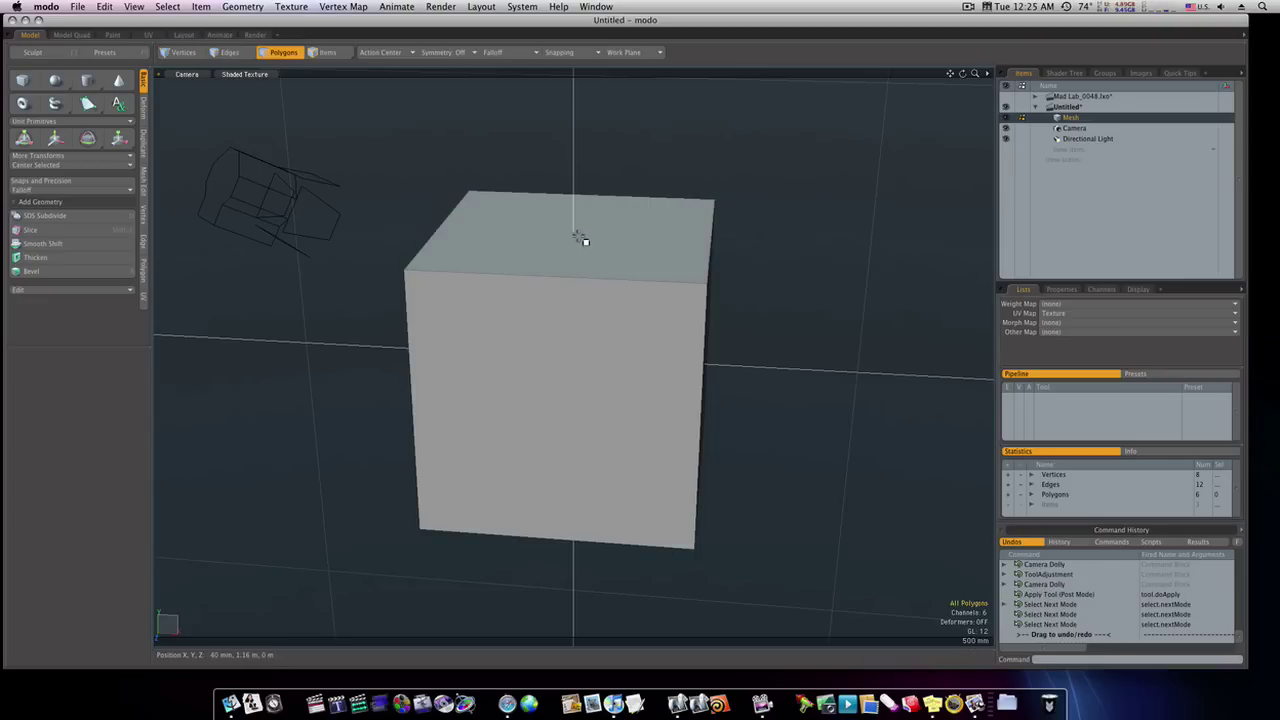
mouse_move(583, 237)
left_mouse_down()
mouse_move(580, 317)
mouse_move(554, 318)
mouse_move(679, 354)
left_mouse_up()
key("Delete")
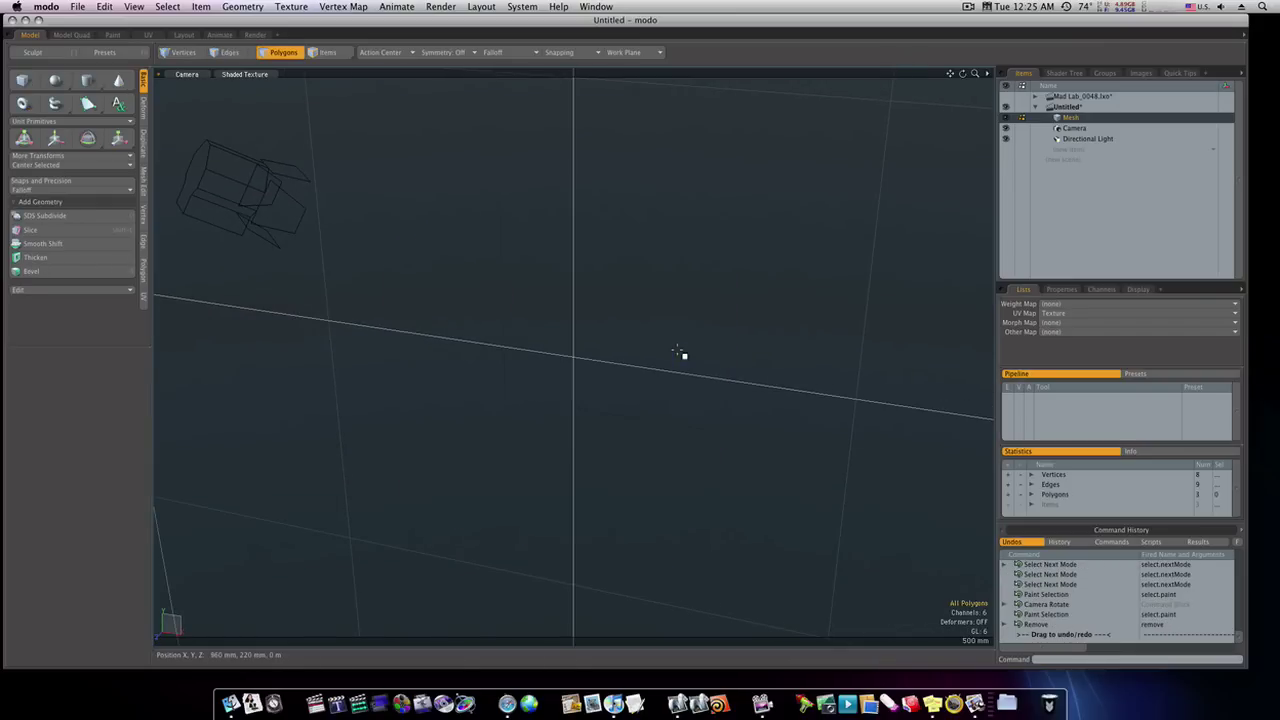
key("f")
left_click_drag(651, 351, 597, 357, "alt")
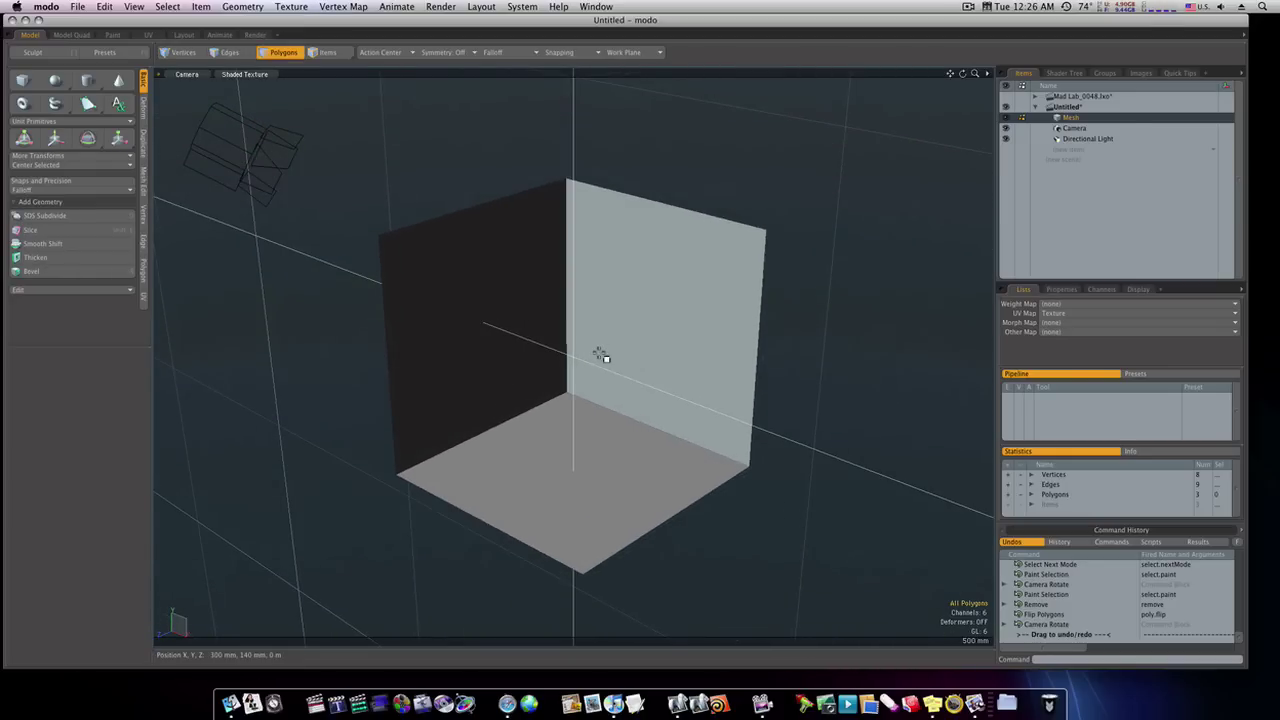
Step: Scale the open room to about 170% in Z and 207.5% in X
key("r")
left_click_drag(479, 401, 388, 442)
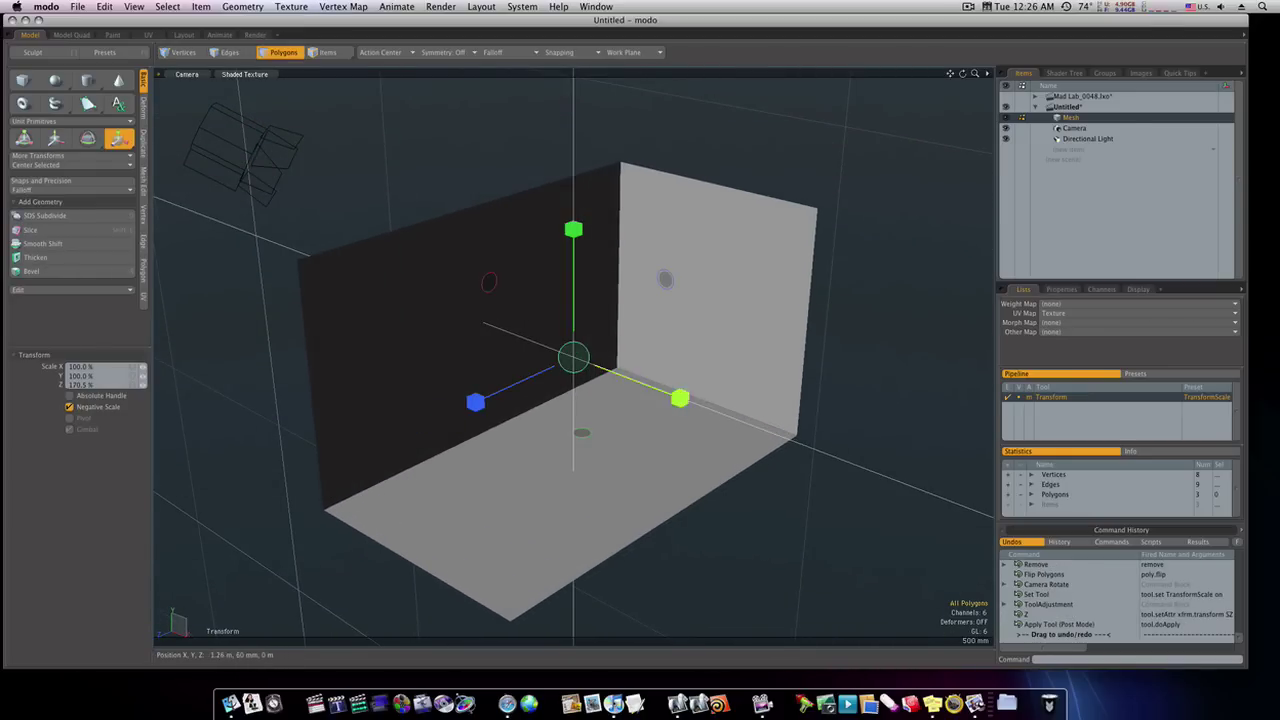
left_click_drag(679, 398, 820, 452)
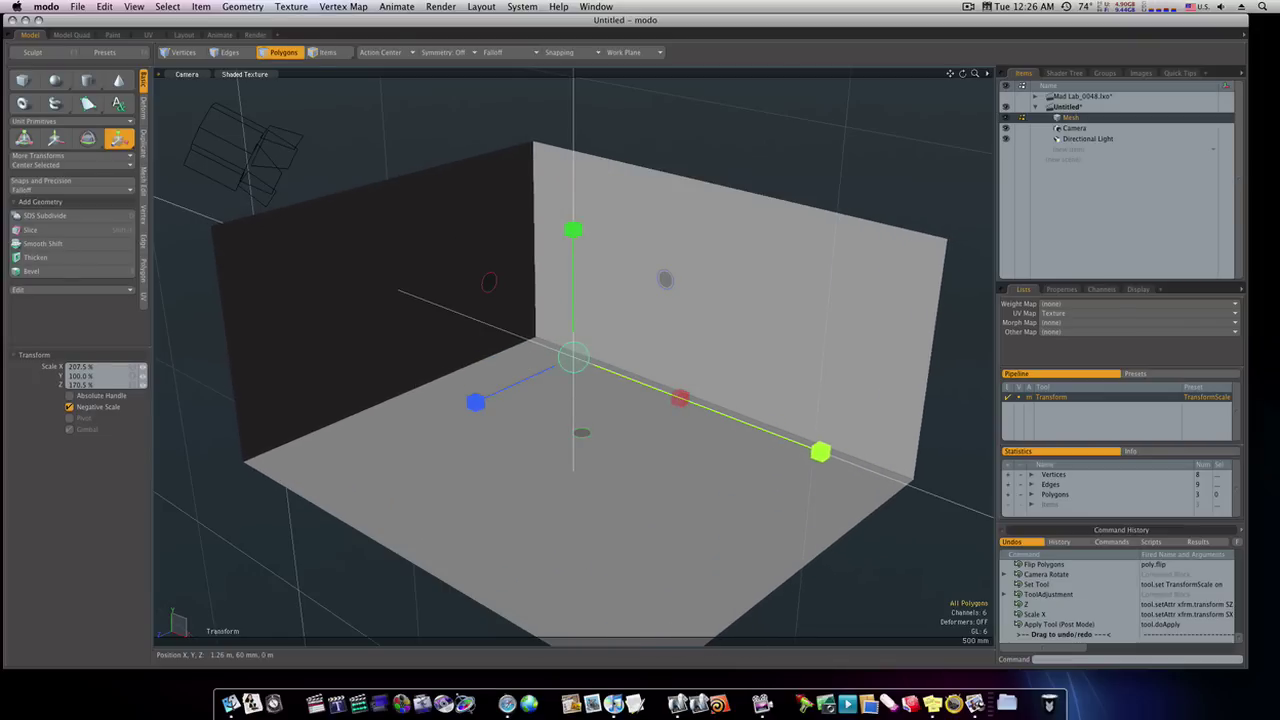
left_click_drag(654, 371, 728, 489, "alt")
key("space")
left_click_drag(637, 459, 652, 428, "alt")
Step: Select the top edges of both walls and move them up about 1.63 m
key("space")
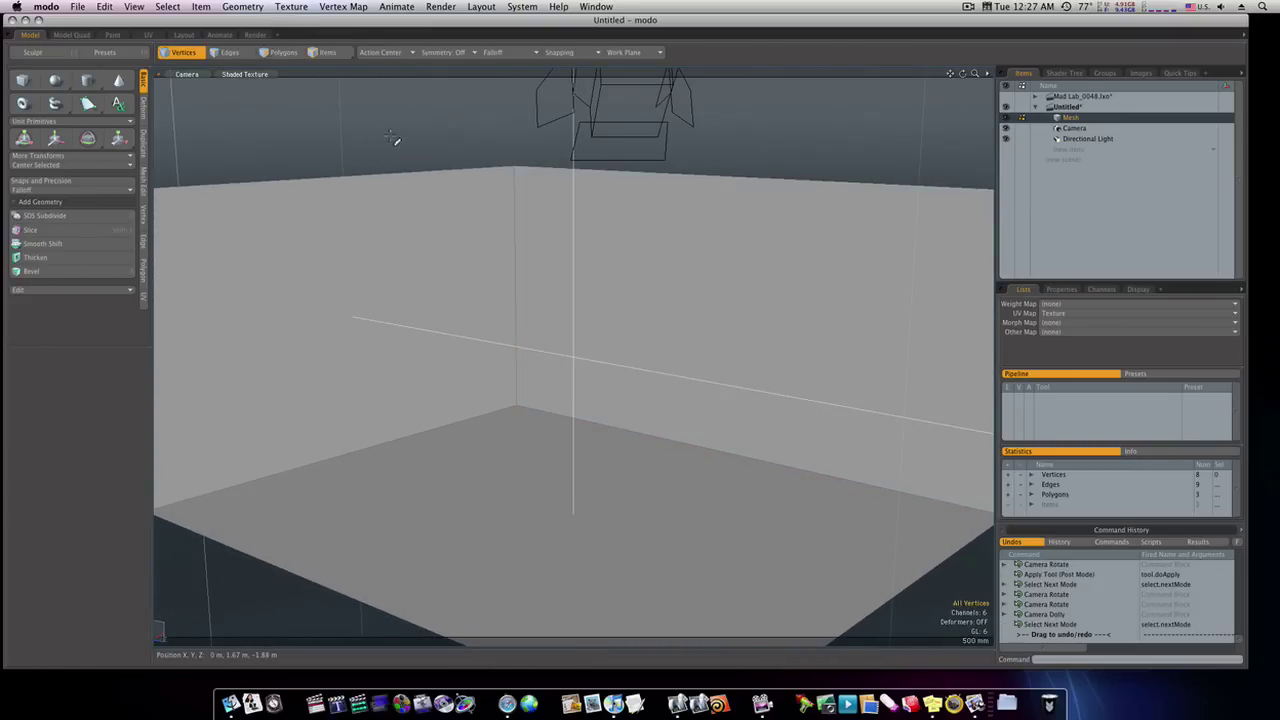
key("space")
left_click(420, 171)
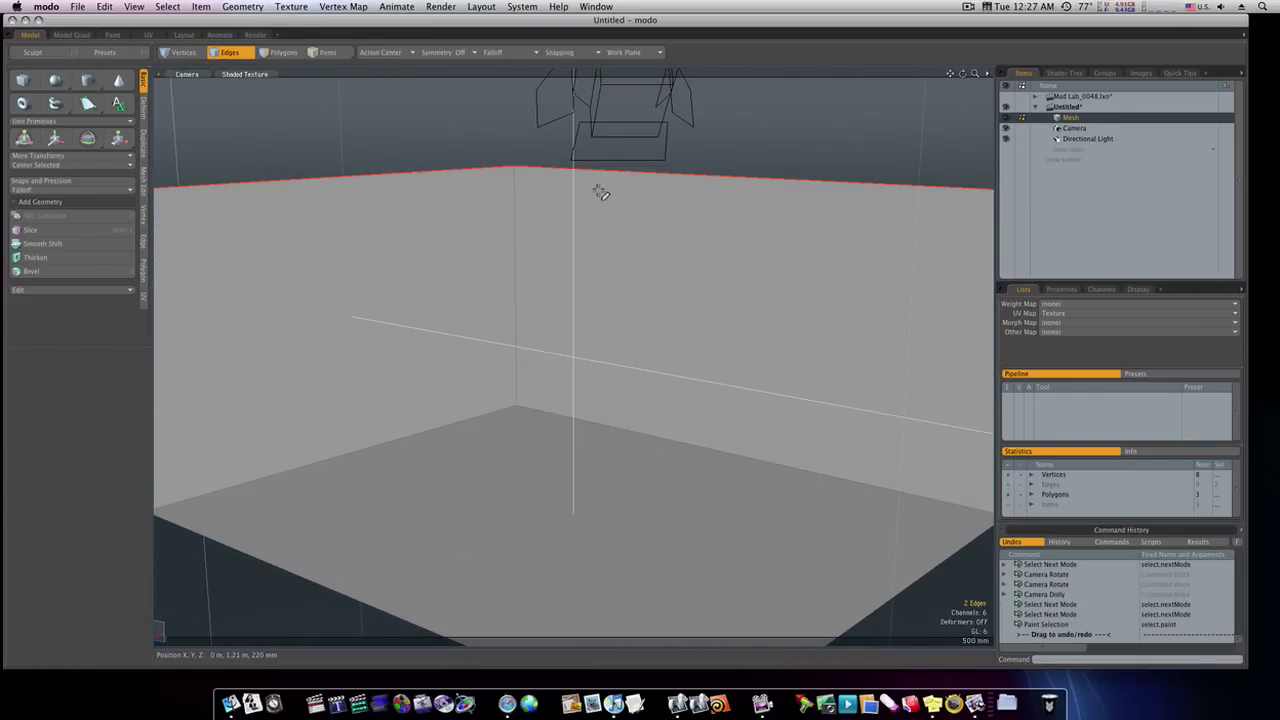
key("w")
left_click_drag(570, 143, 572, 78)
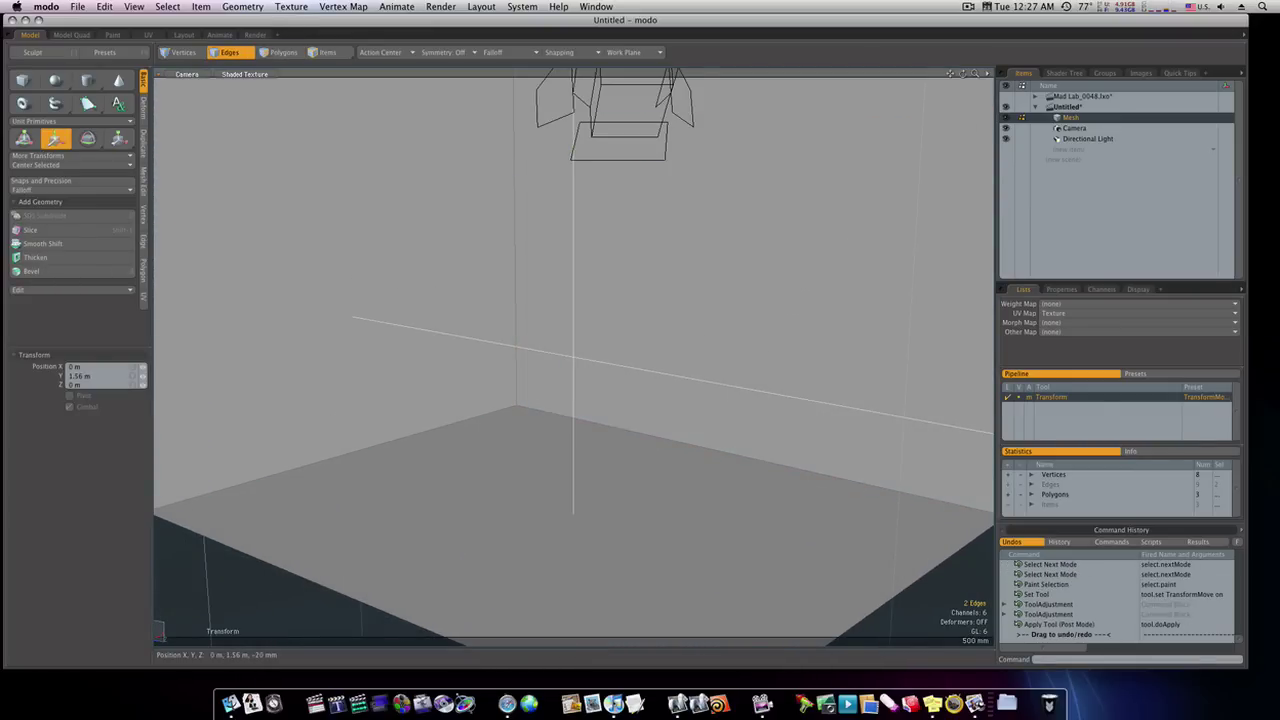
left_click_drag(608, 509, 451, 509, "ctrl+alt")
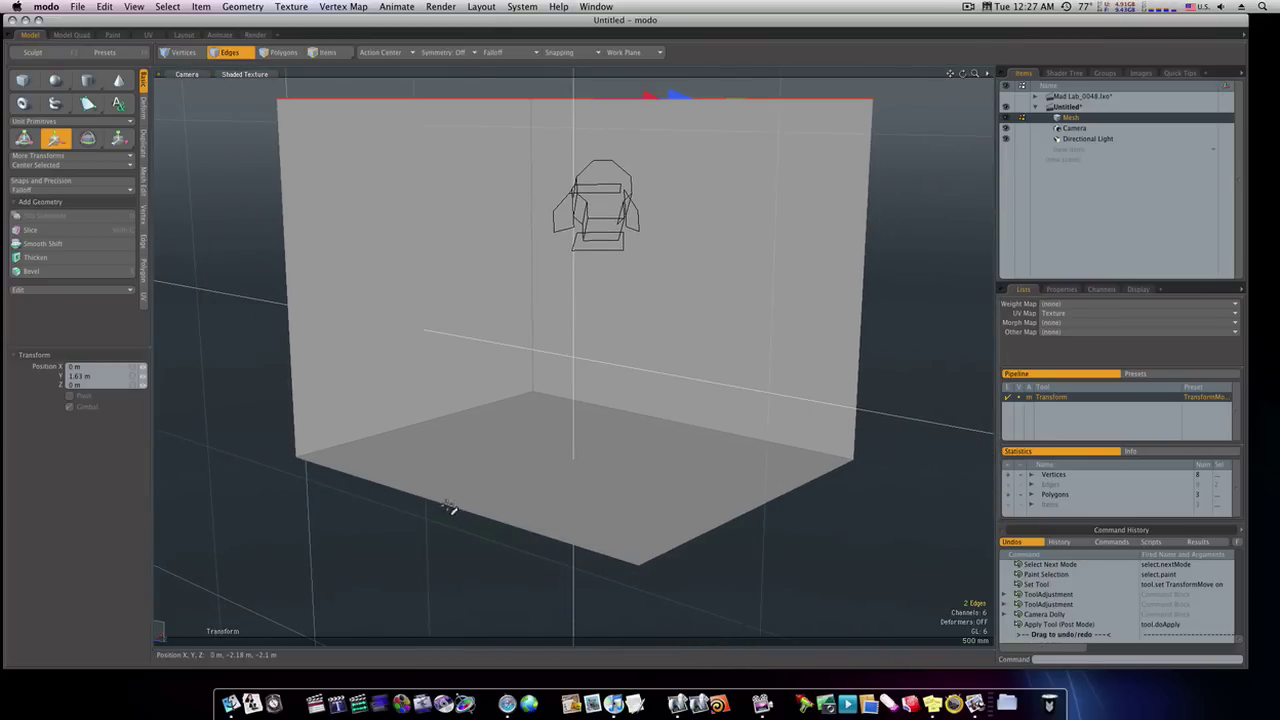
key("space")
Step: Select all of the room's polygons, widen them along X, and scale them to 142% in Z
key("space")
double_click(545, 484)
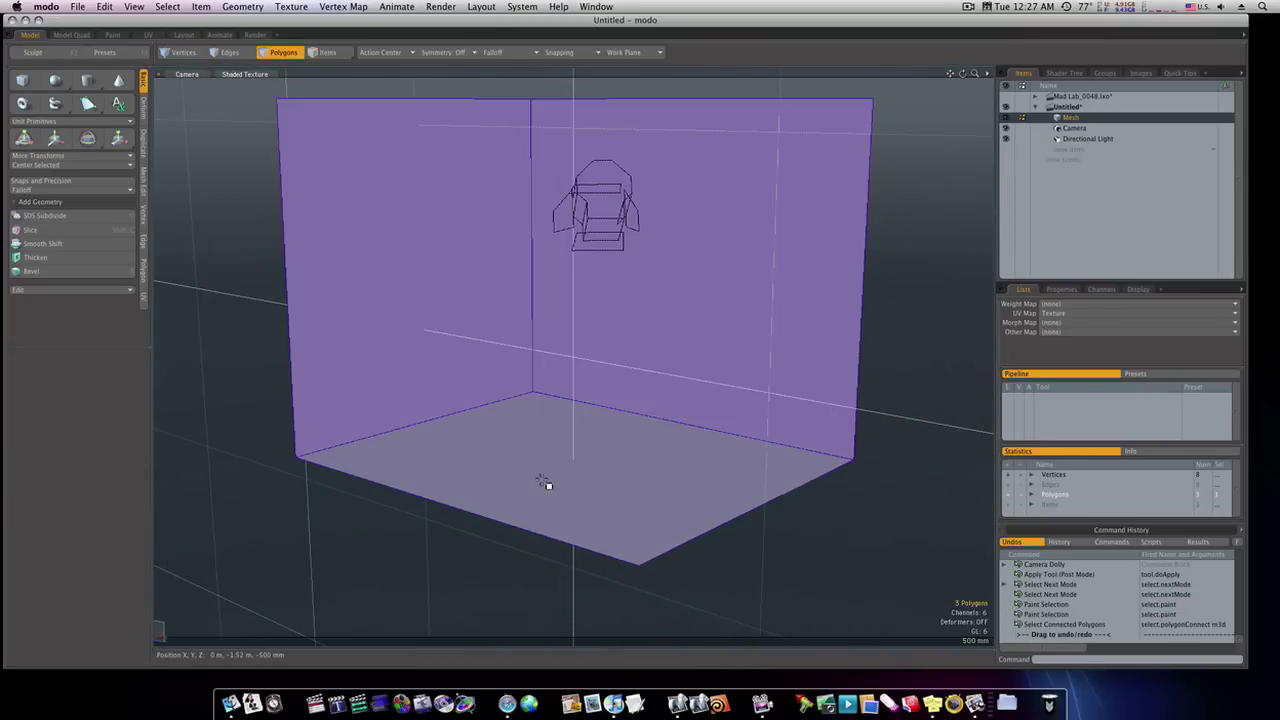
key("r")
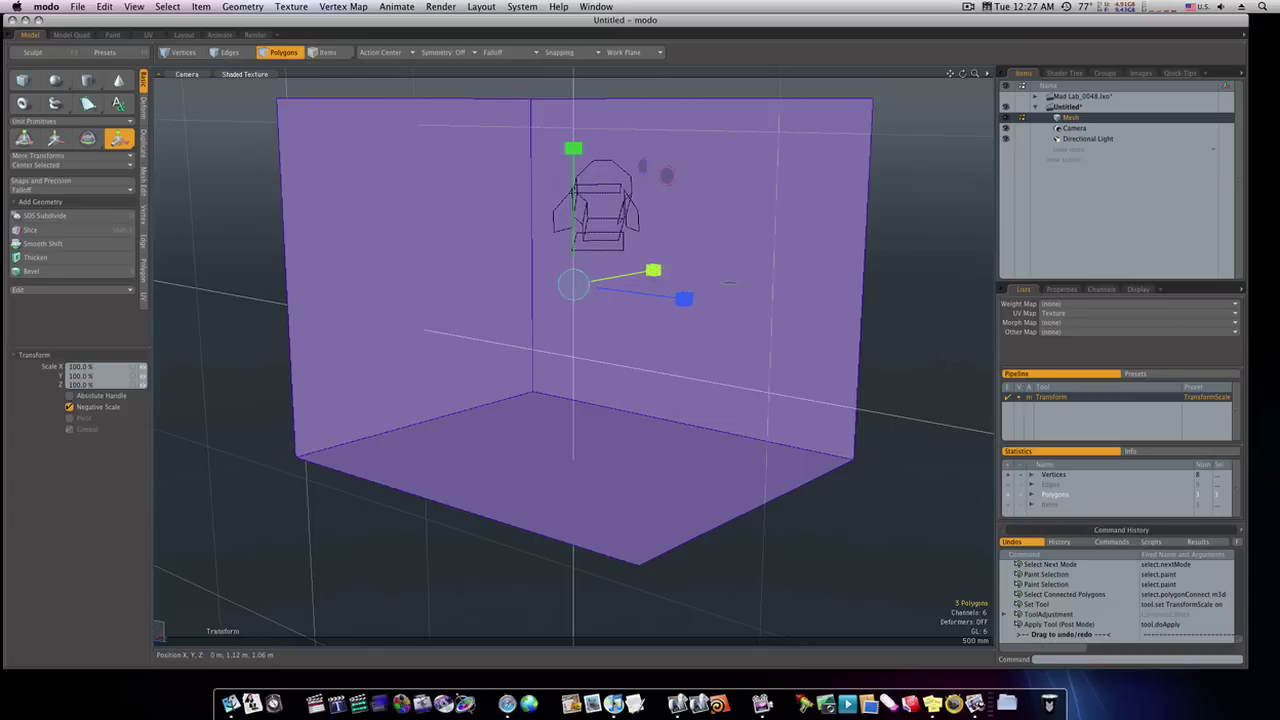
left_click_drag(653, 270, 738, 303)
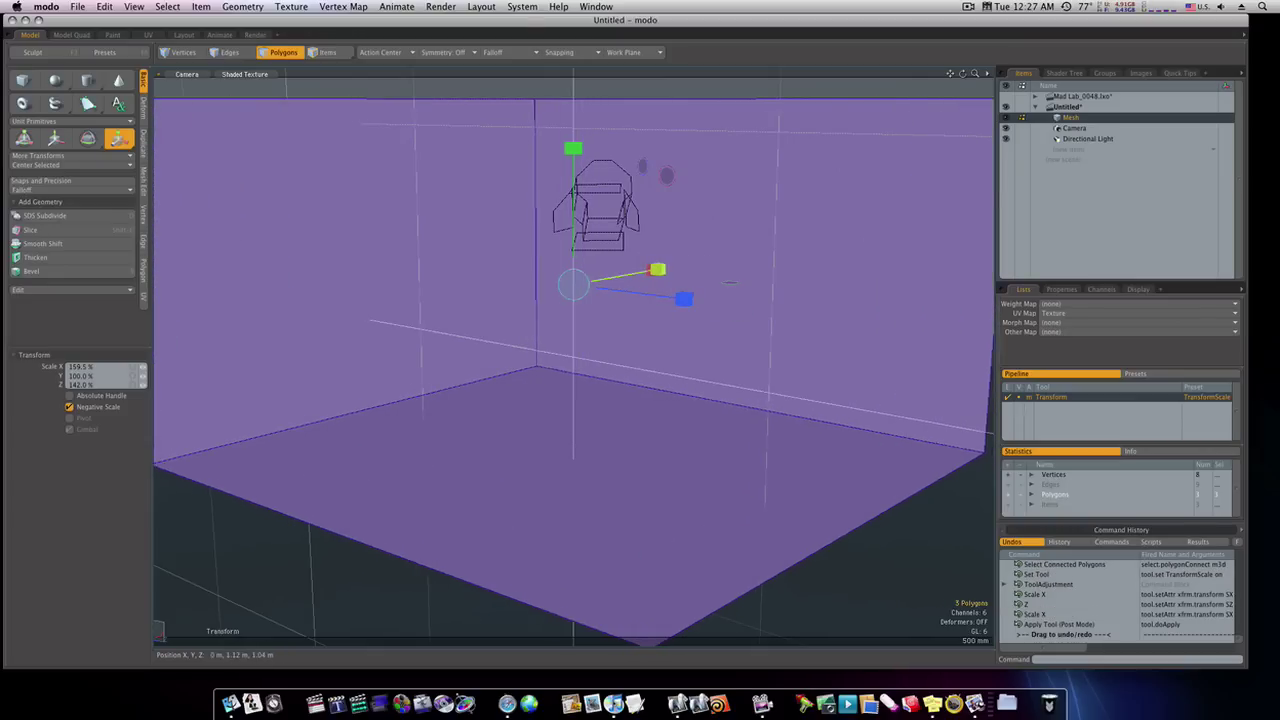
key("space")
left_click(886, 597)
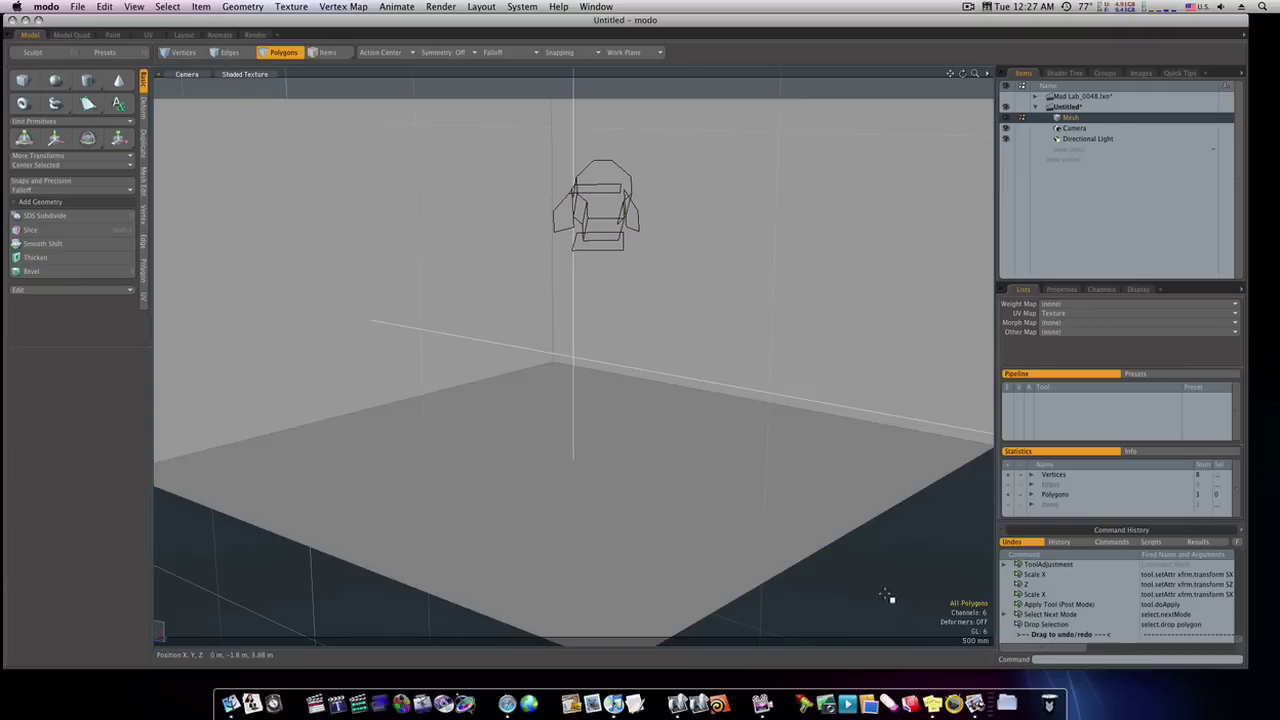
Step: Hide lights in the viewport
left_click_drag(637, 369, 623, 400, "alt")
left_click_drag(718, 346, 637, 366, "ctrl+alt")
key("3")
key("o")
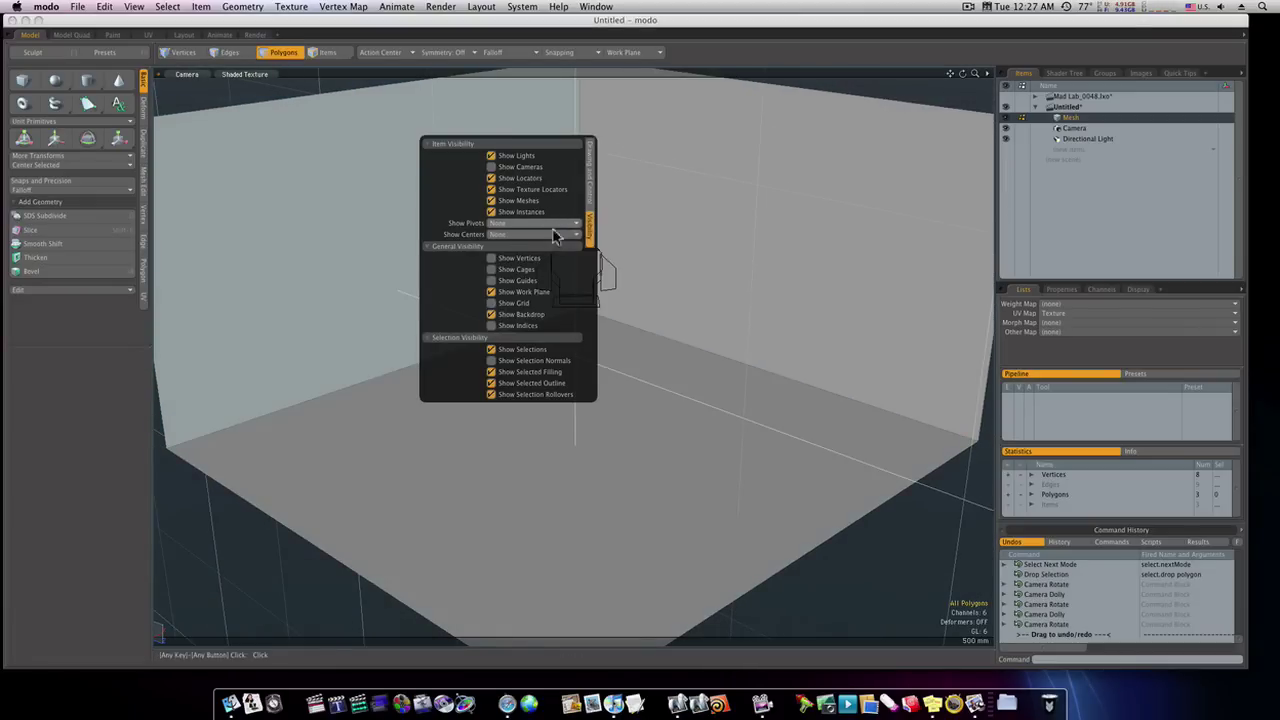
left_click(491, 156)
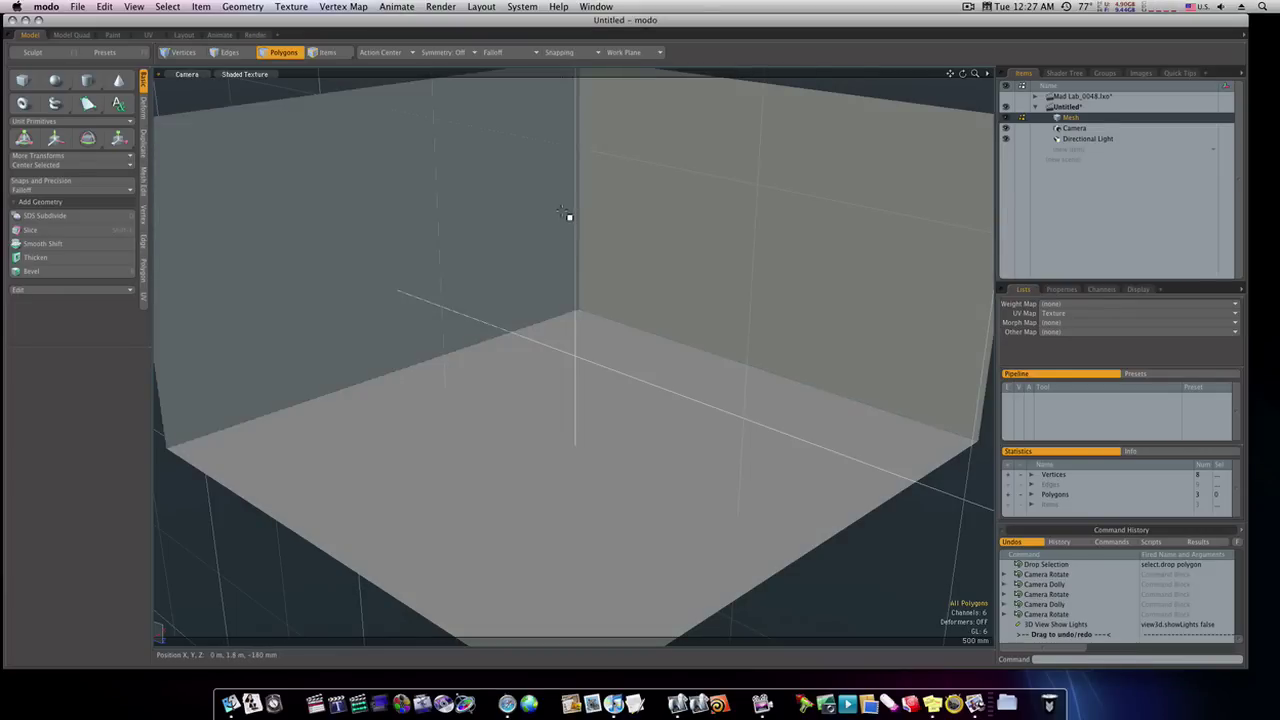
left_click_drag(606, 377, 602, 361, "alt")
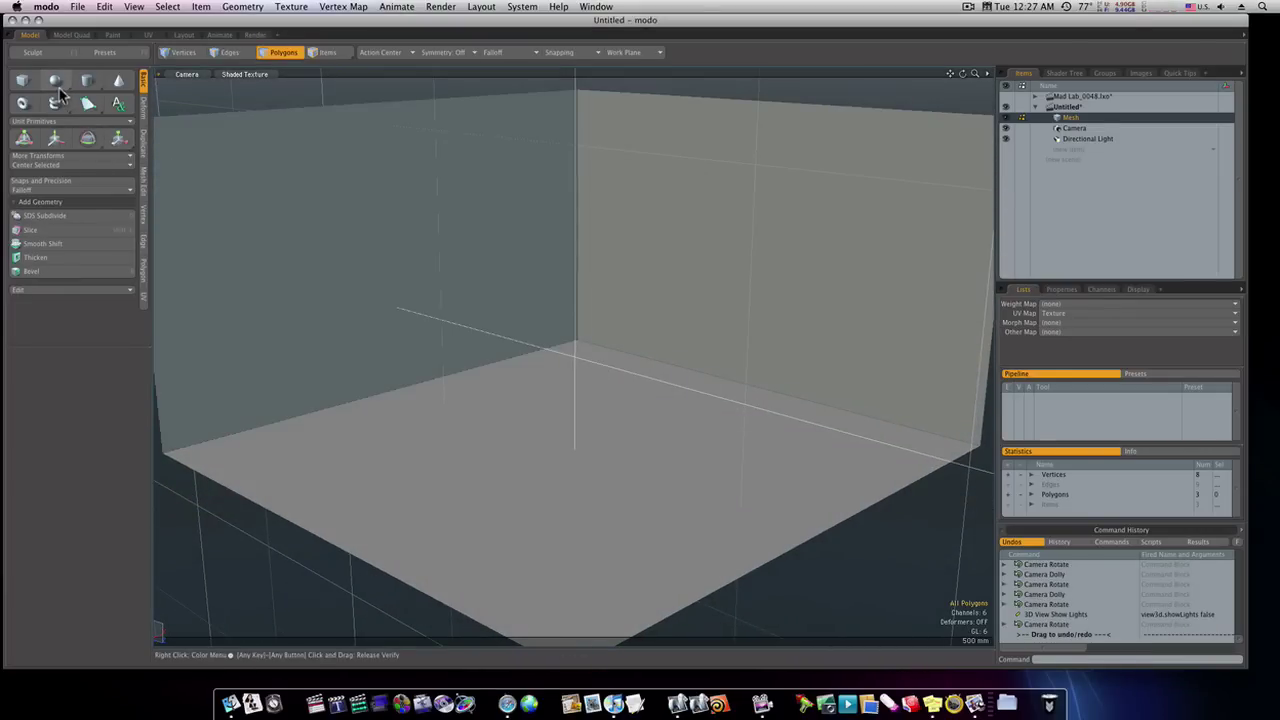
Step: Build an upright box inside the room, about 1.86 m high, 1.18 m wide and 120 mm thick
left_click(23, 81)
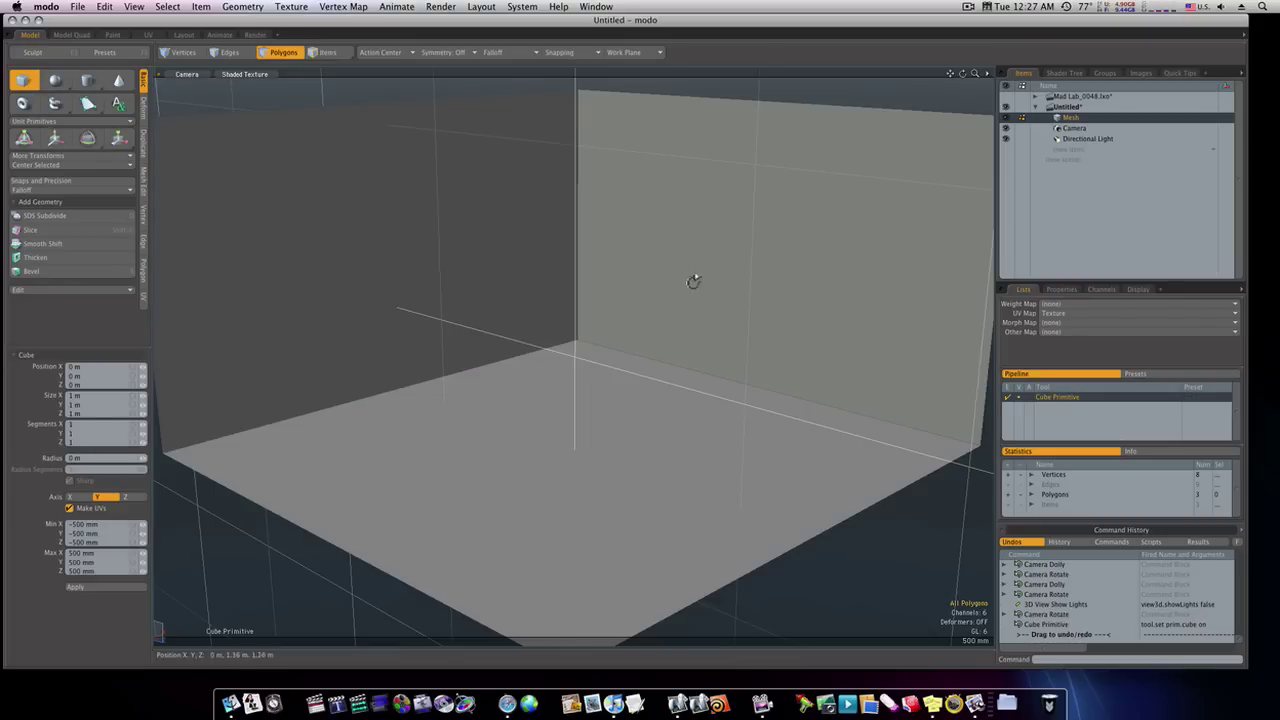
left_click_drag(691, 277, 736, 239, "alt")
left_click_drag(644, 243, 758, 407)
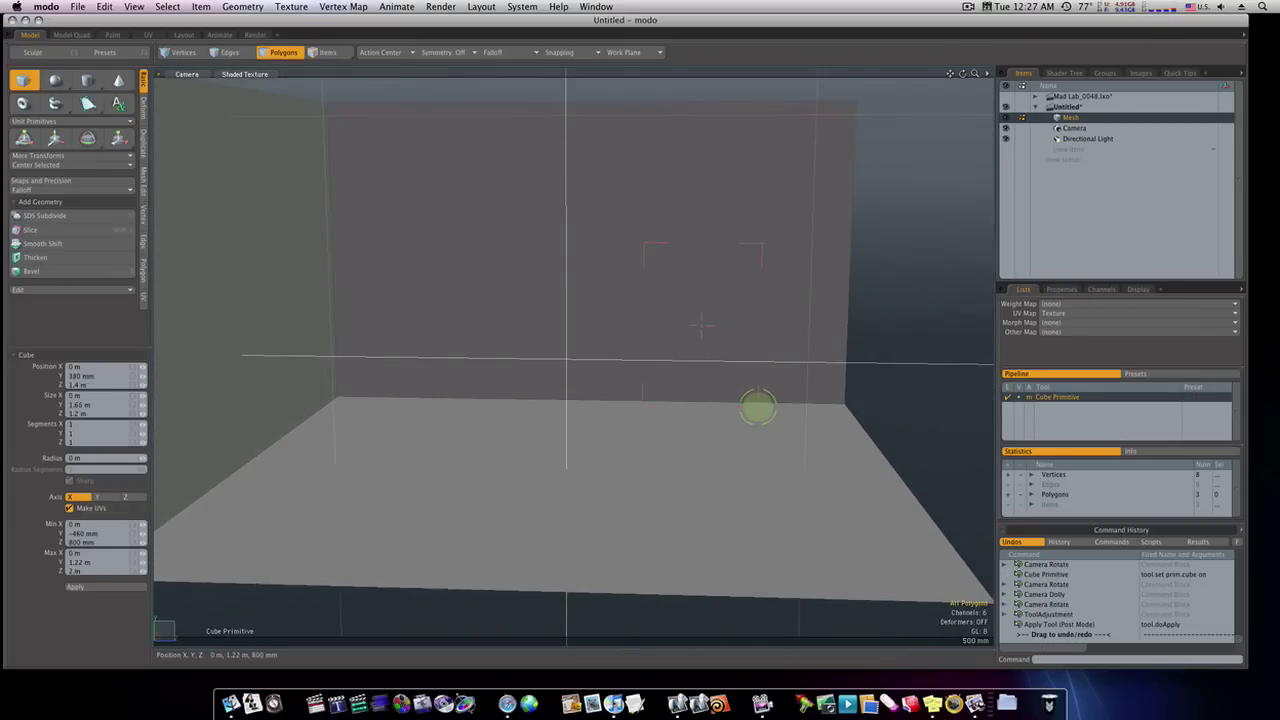
left_click_drag(645, 250, 631, 313, "alt")
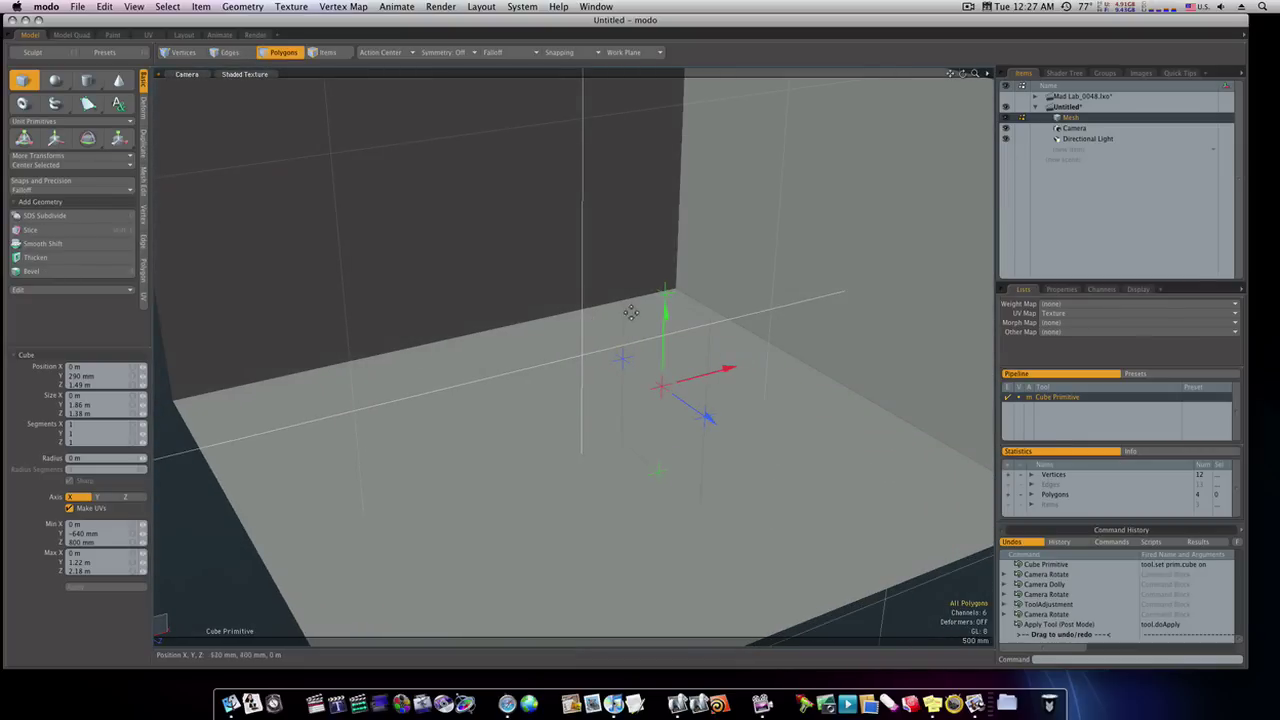
left_click_drag(665, 386, 678, 382)
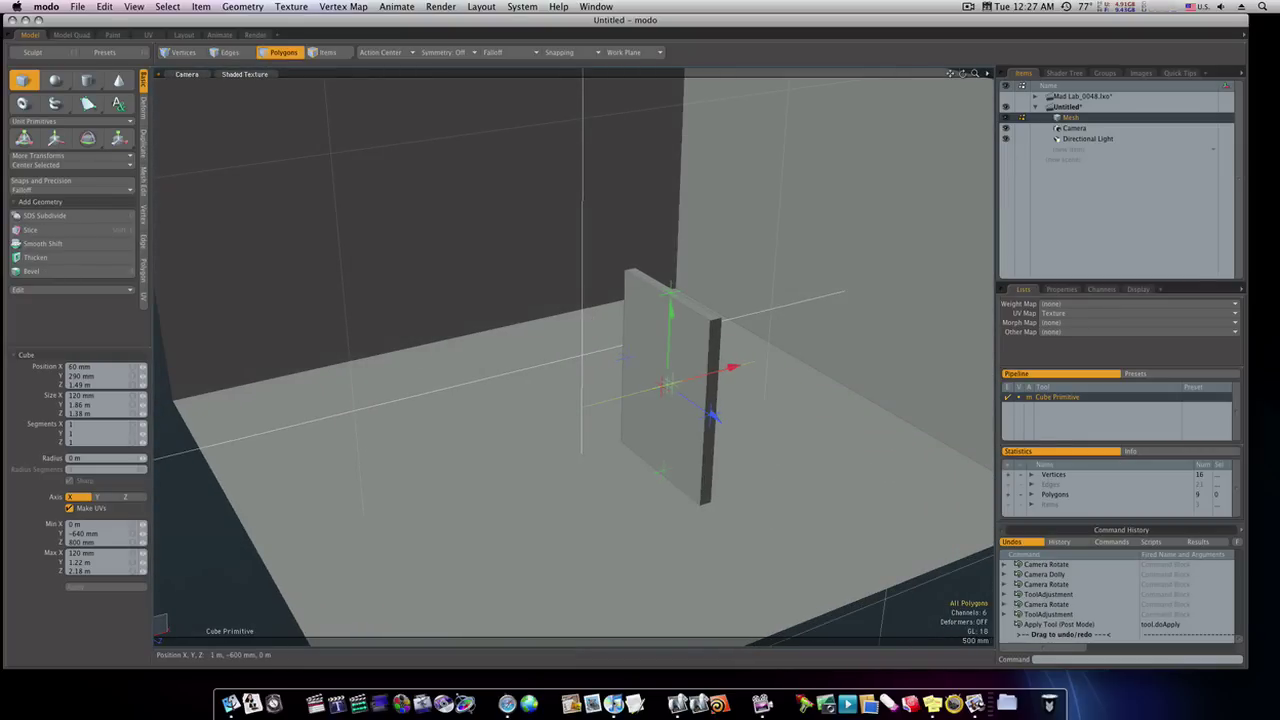
key("space")
Step: Loop Slice the upright box through its front and top faces with 2 symmetrical vertical cuts at 13%
mouse_move(671, 380)
left_mouse_down("alt")
mouse_move(734, 363)
mouse_move(737, 331)
mouse_move(737, 357)
mouse_move(660, 388)
mouse_move(491, 397)
mouse_move(664, 406)
mouse_move(717, 366)
left_mouse_up("alt")
key("3")
left_click(727, 335)
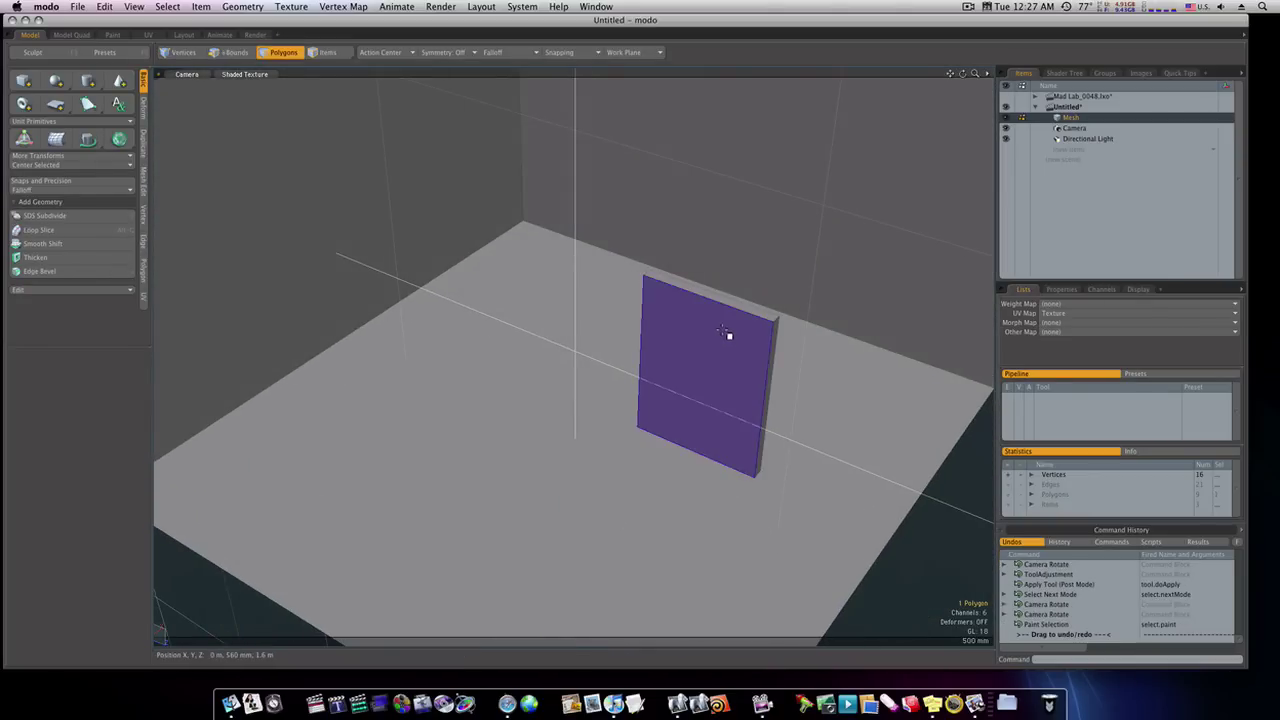
left_click_drag(734, 311, 734, 306)
key("alt+c")
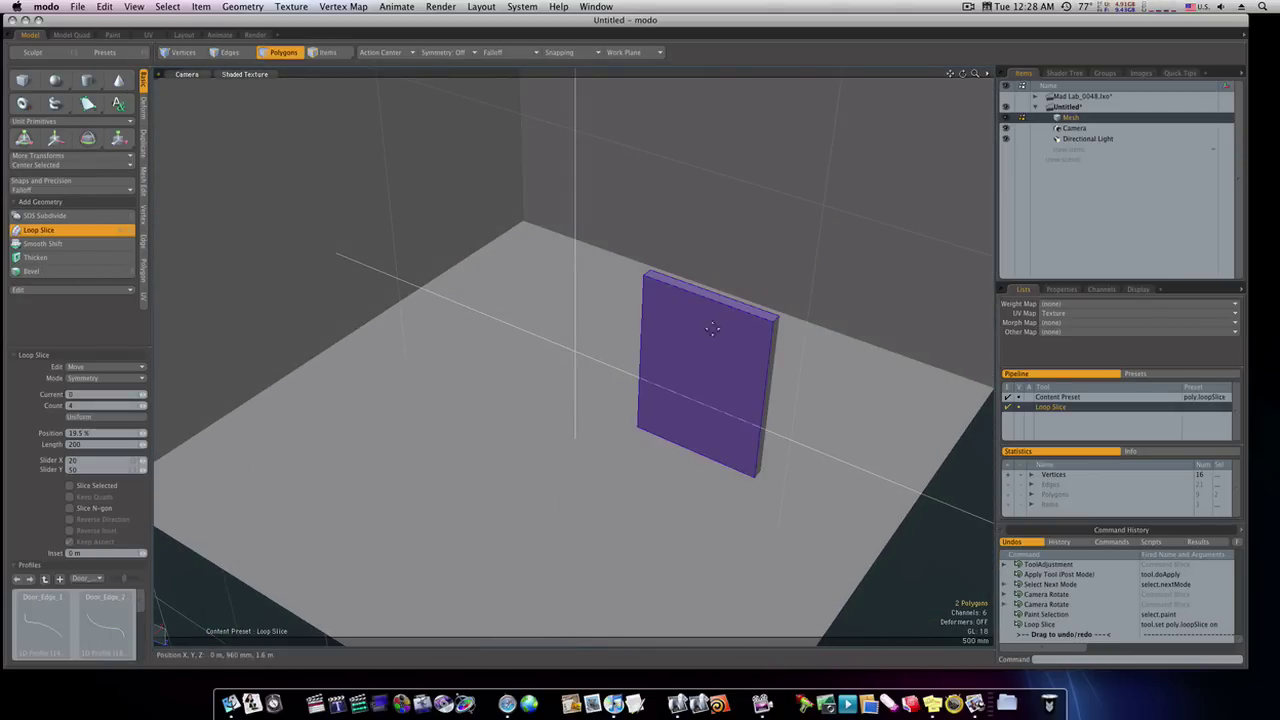
left_click(75, 406)
type("2")
key("Return")
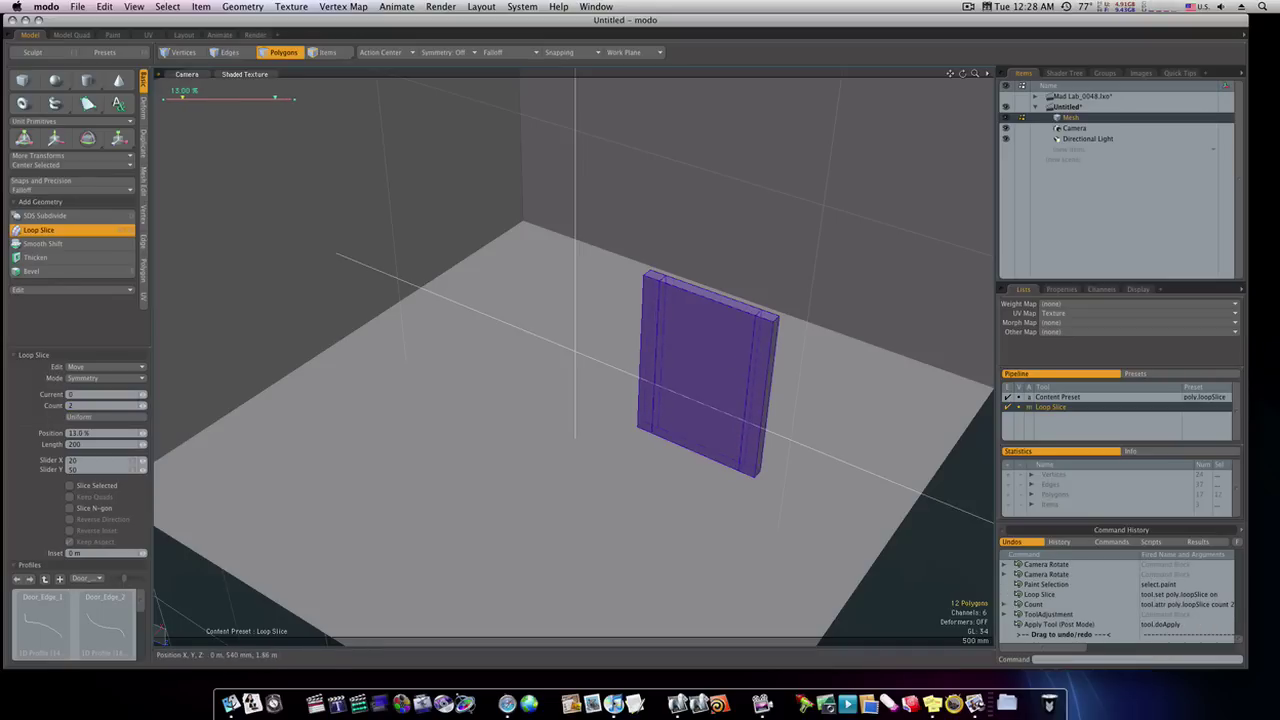
left_click_drag(723, 394, 762, 372, "alt")
key("space")
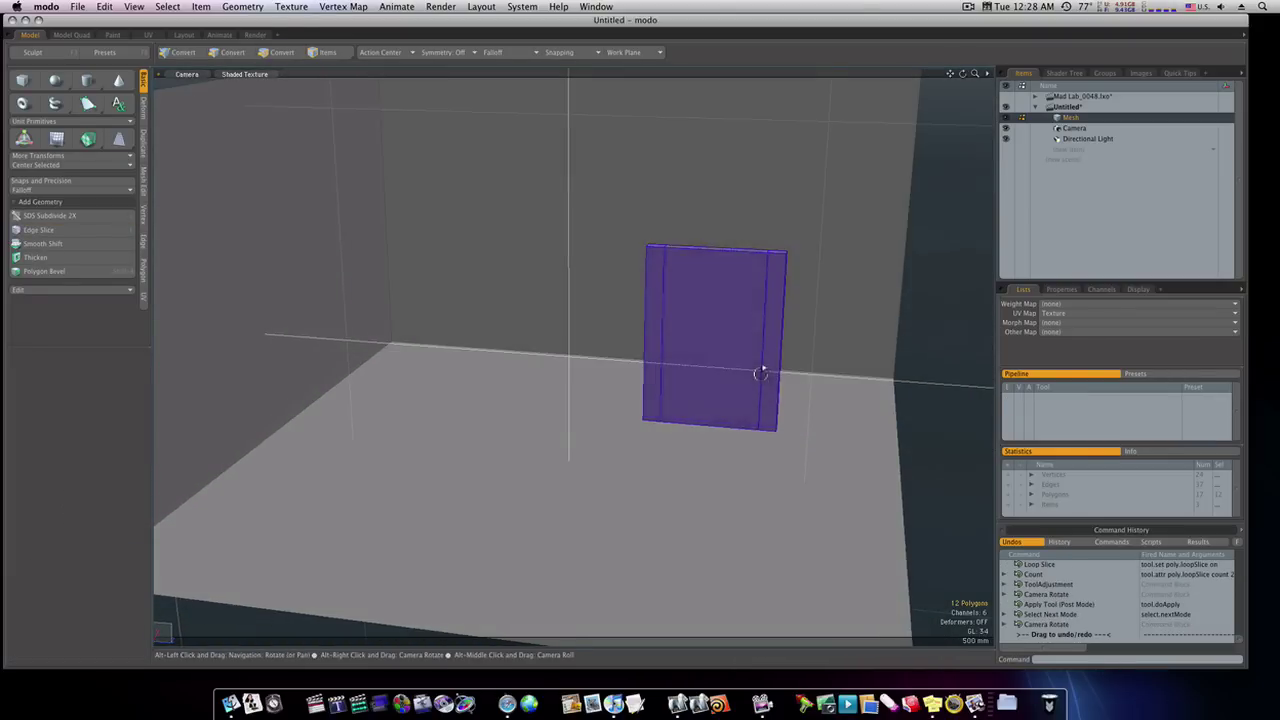
Step: Loop Slice the upright box through its side and front faces with 2 symmetrical horizontal cuts at 11%
key("space")
key("space")
key("space")
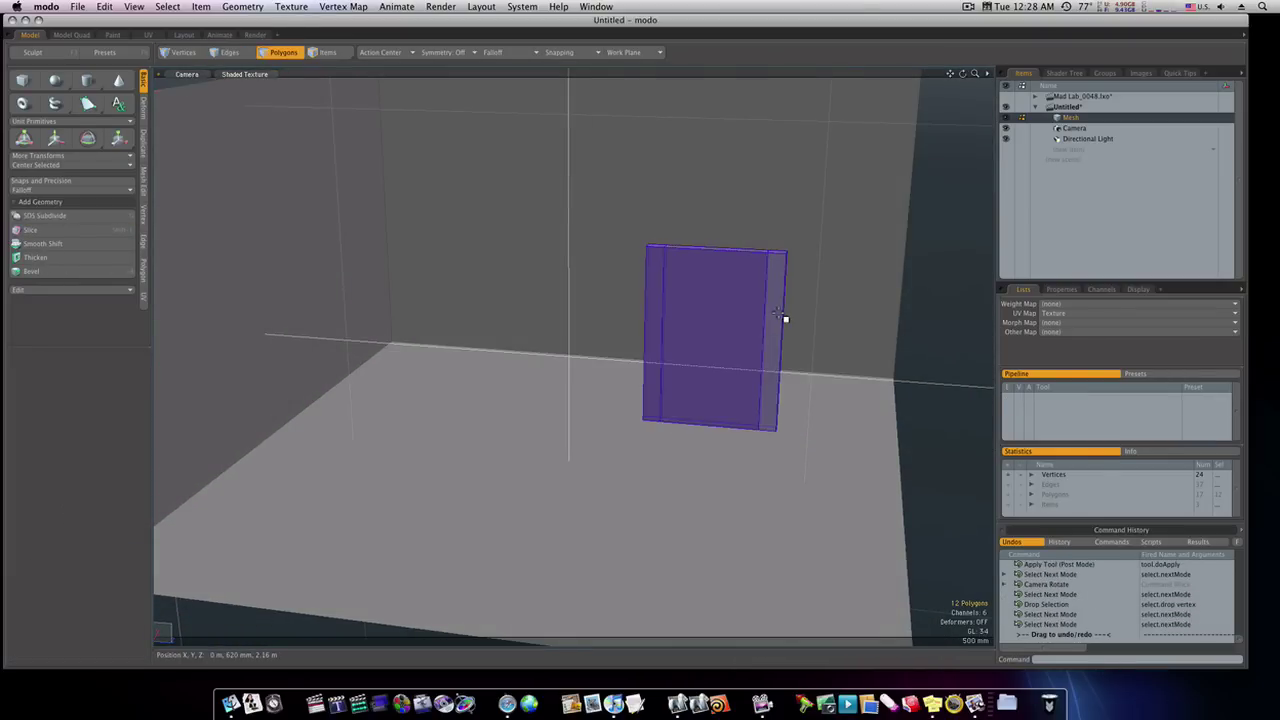
double_click(778, 314)
left_click_drag(752, 315, 772, 316)
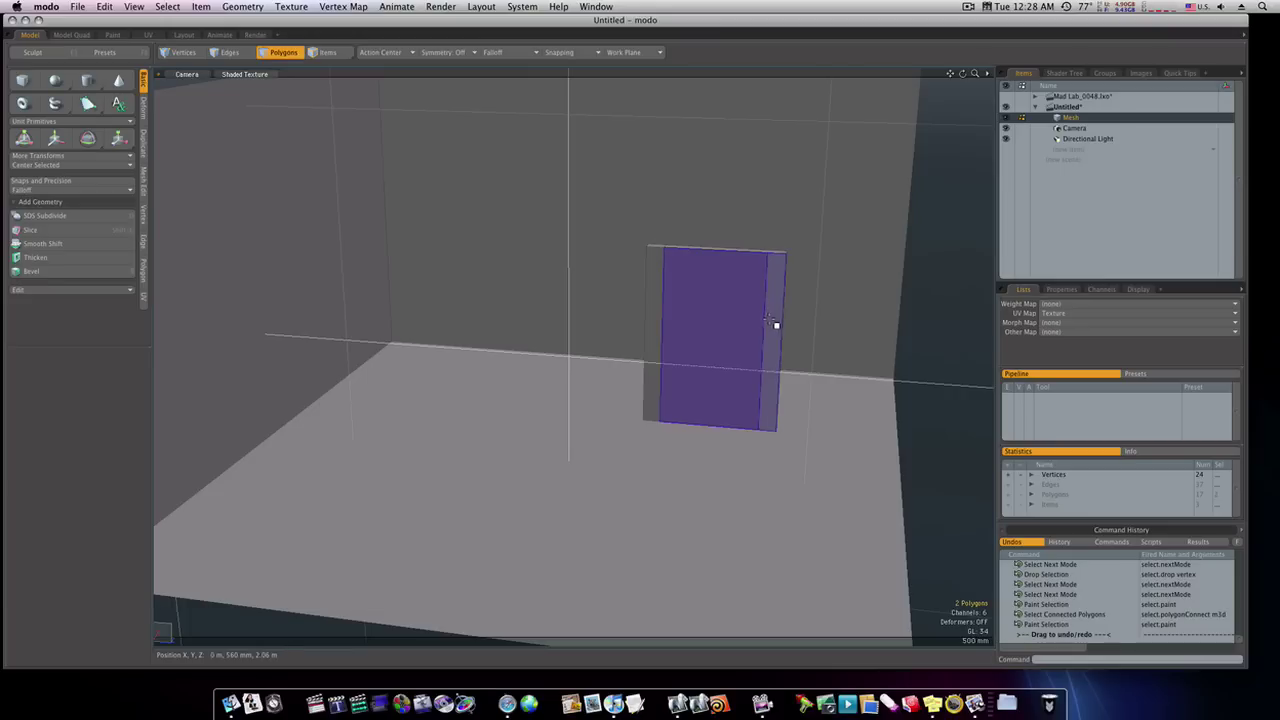
key("alt")
key("alt+c")
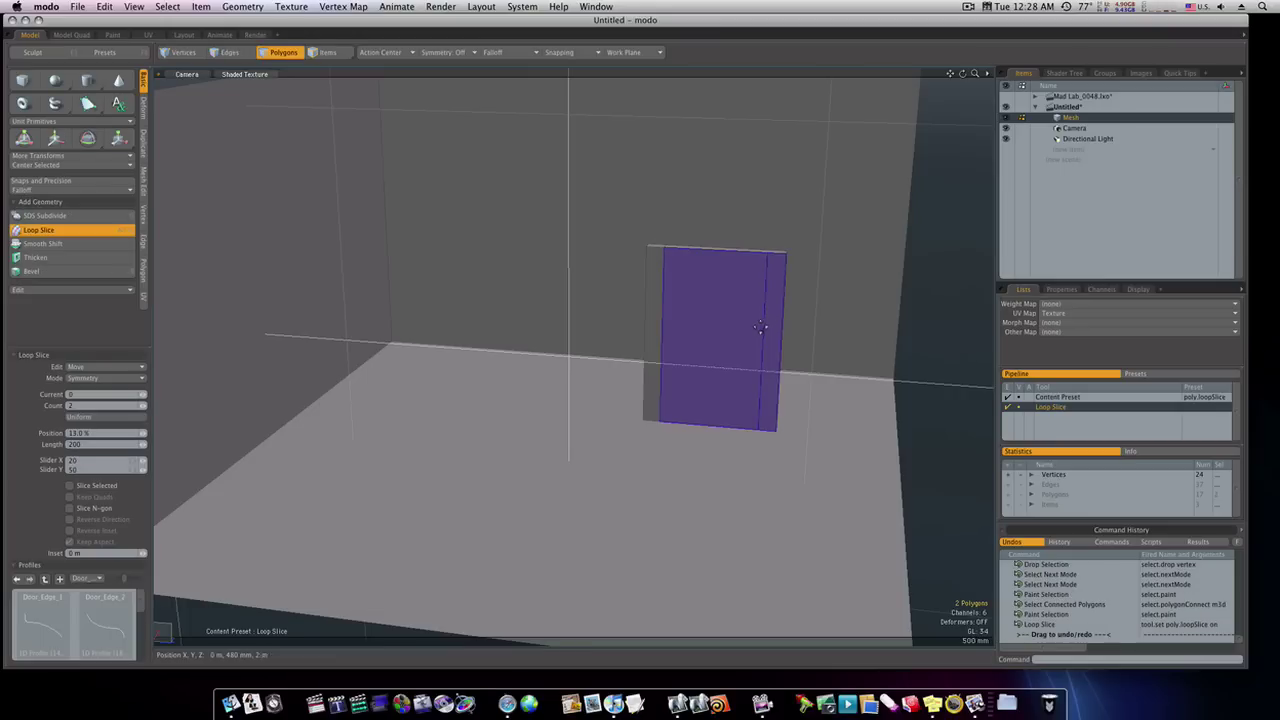
left_click(764, 323)
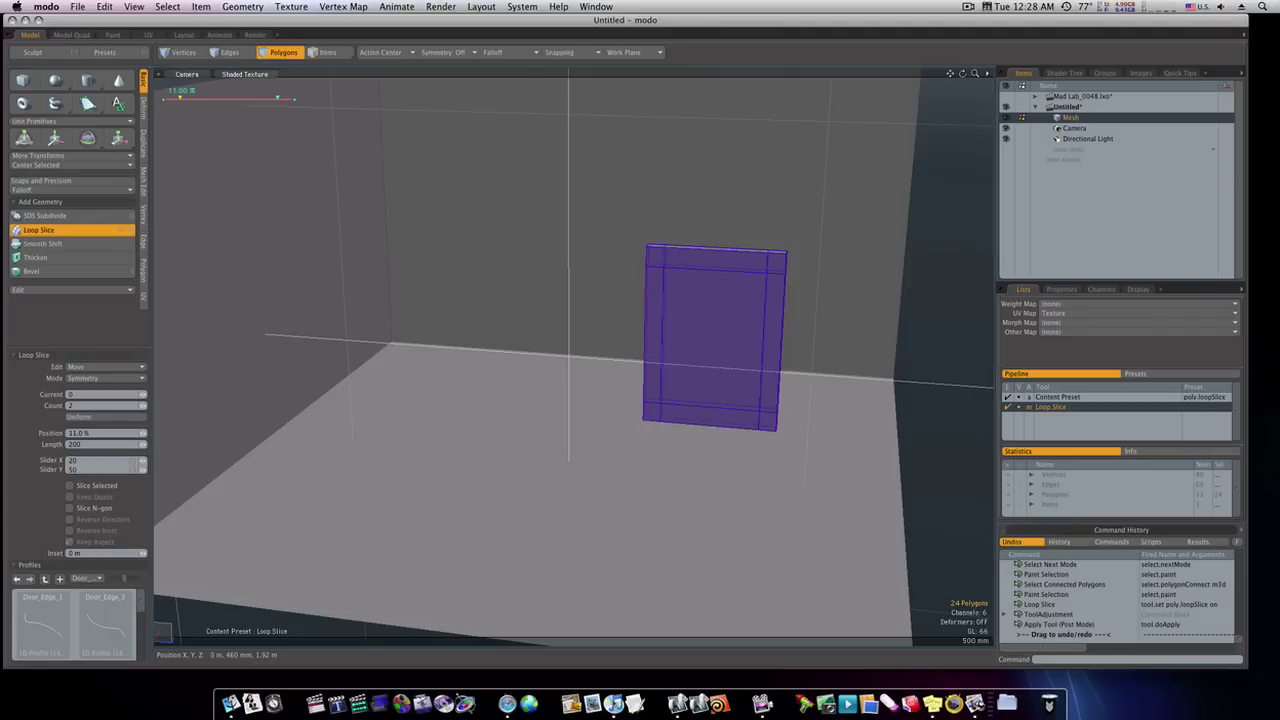
key("space")
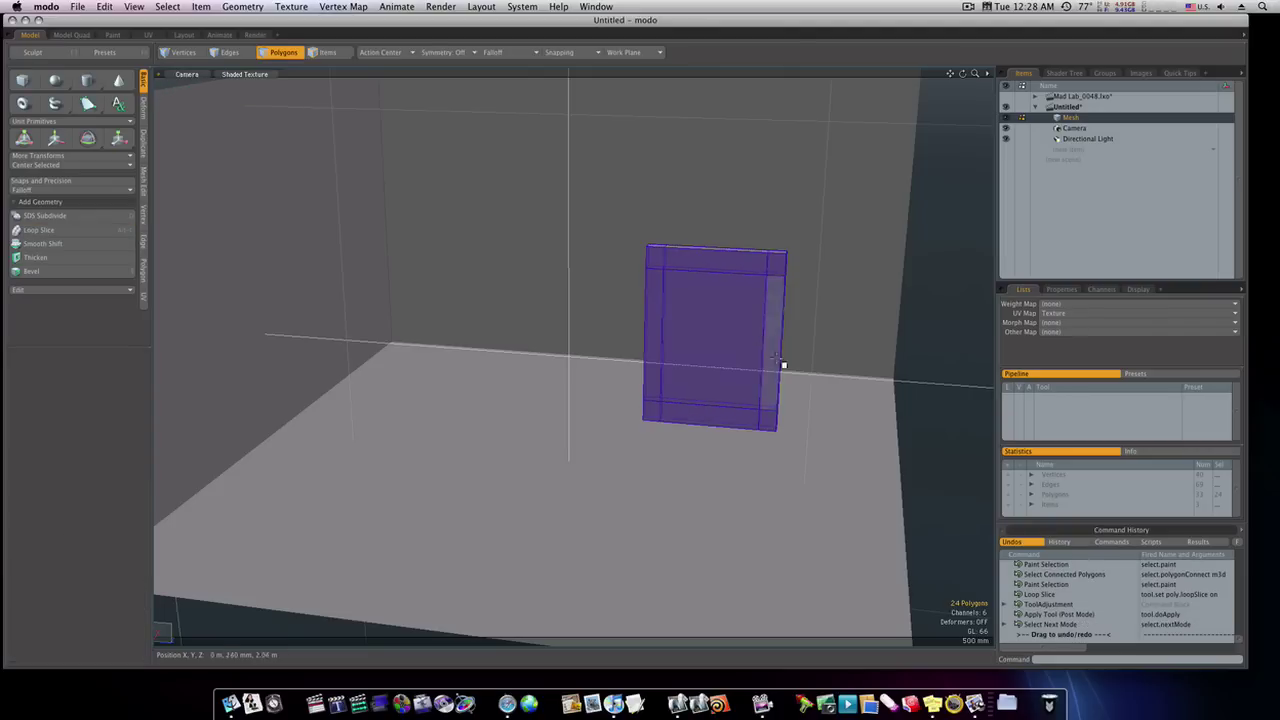
Step: Bridge the large centre polygons on the front and back of the sliced box to cut an opening through it
left_click(924, 458)
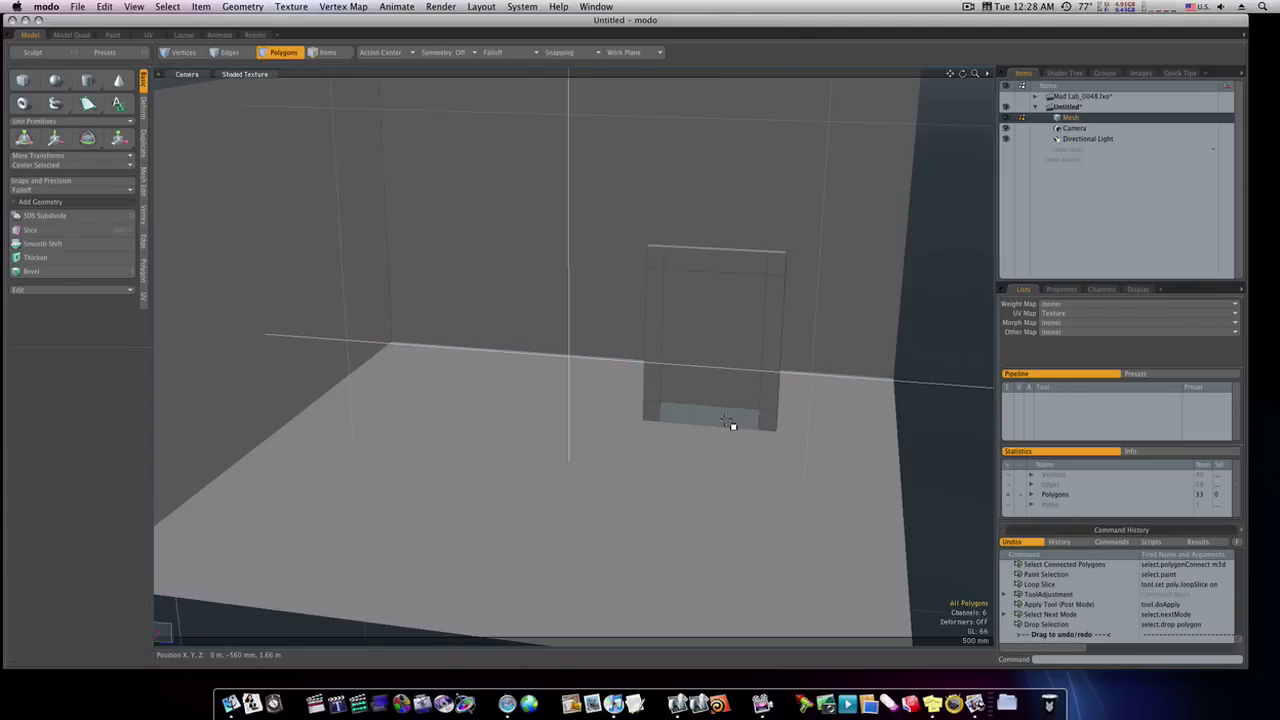
left_click(728, 424)
mouse_move(729, 417)
left_mouse_down("alt")
mouse_move(529, 417)
mouse_move(515, 432)
mouse_move(571, 451)
mouse_move(736, 462)
left_mouse_up("alt")
left_click(536, 471, "shift")
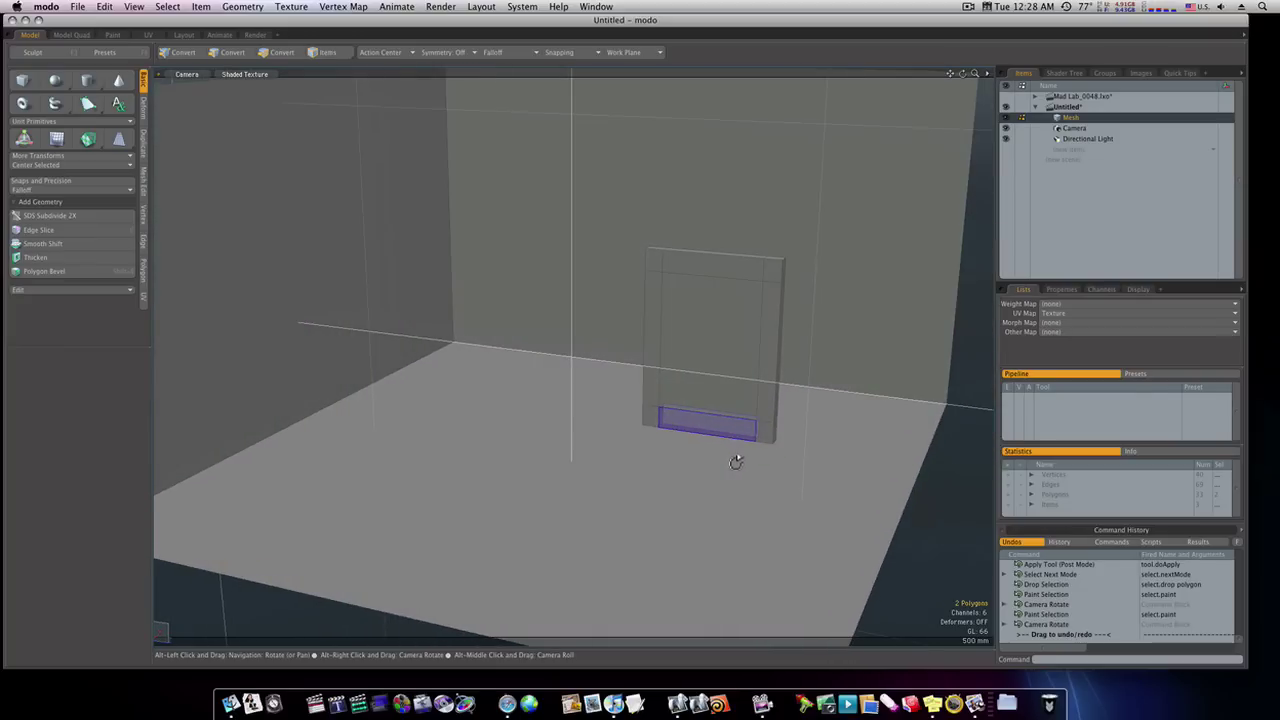
left_click(696, 372)
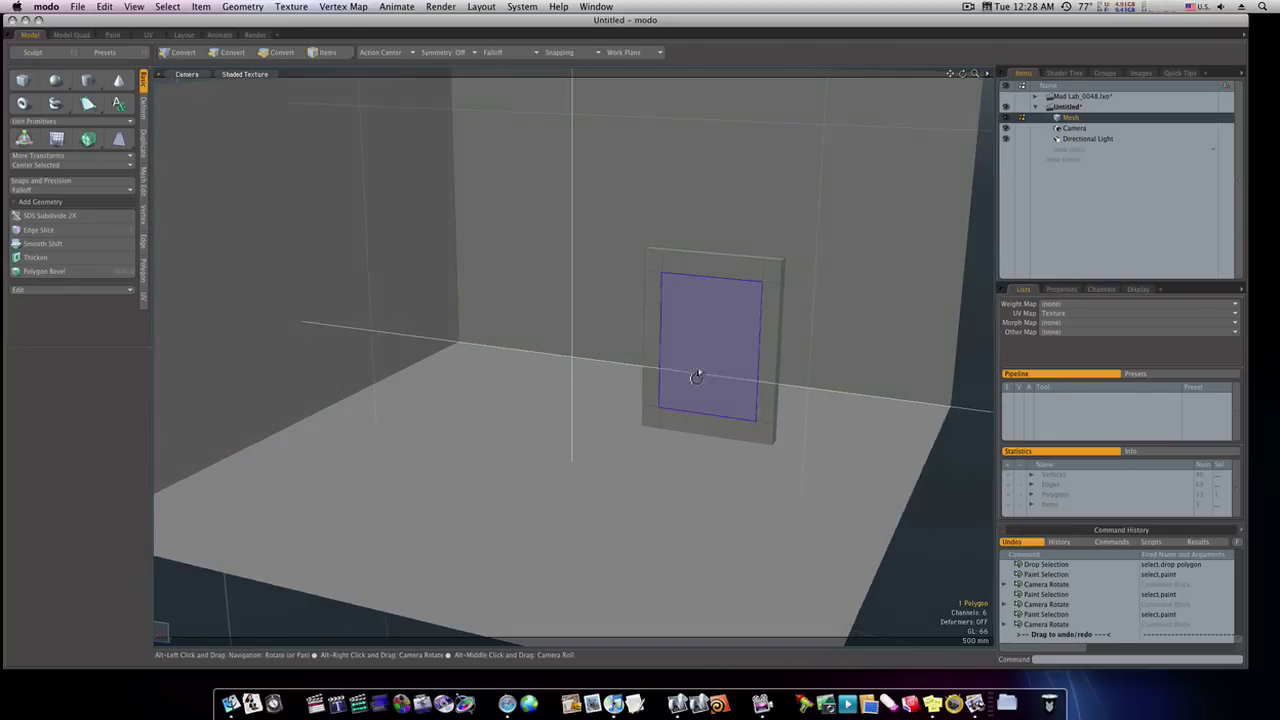
mouse_move(694, 371)
left_mouse_down("alt")
mouse_move(530, 380)
mouse_move(800, 368)
left_mouse_up("alt")
left_click(534, 388, "shift")
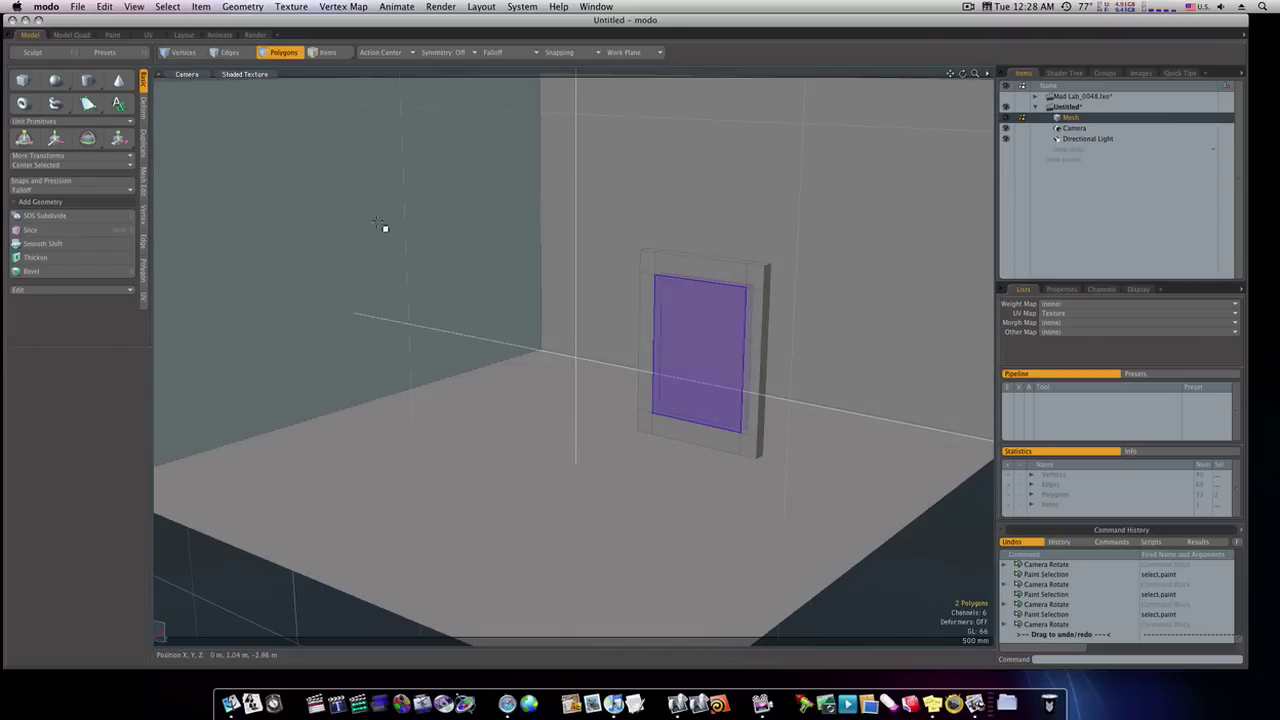
left_click(143, 265)
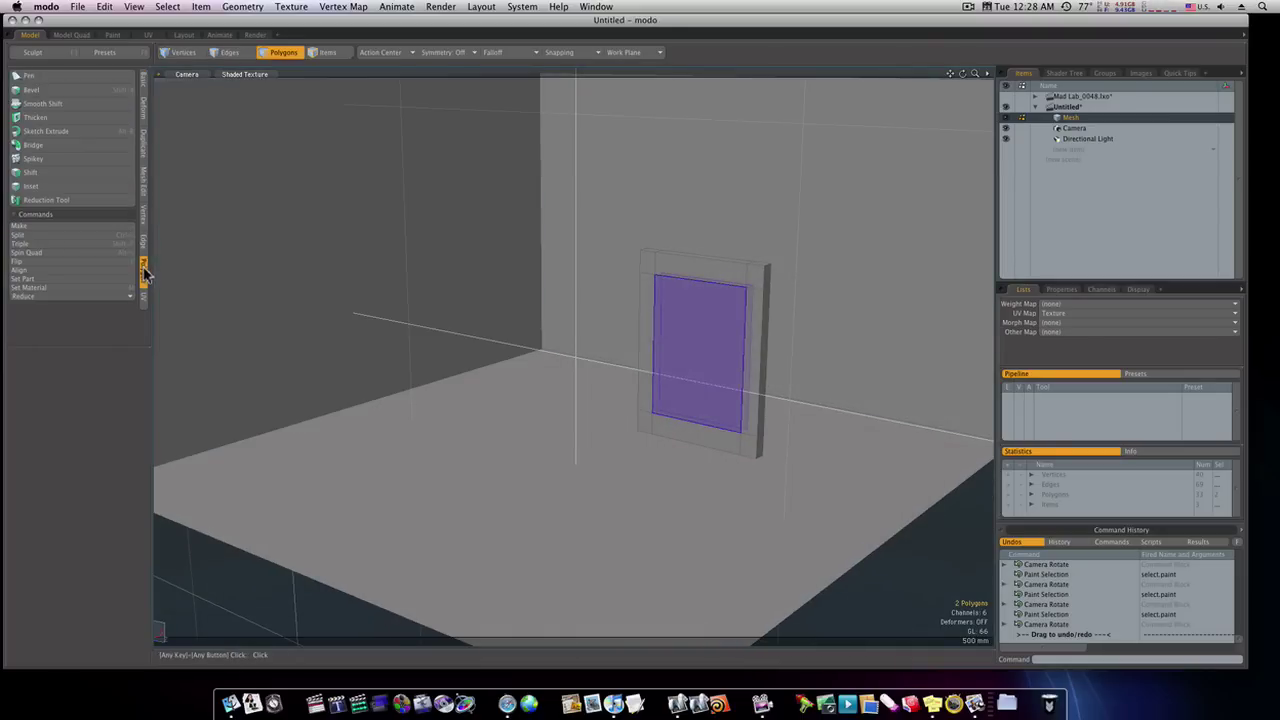
left_click(70, 145)
left_click(651, 423)
left_click_drag(651, 423, 760, 424, "alt")
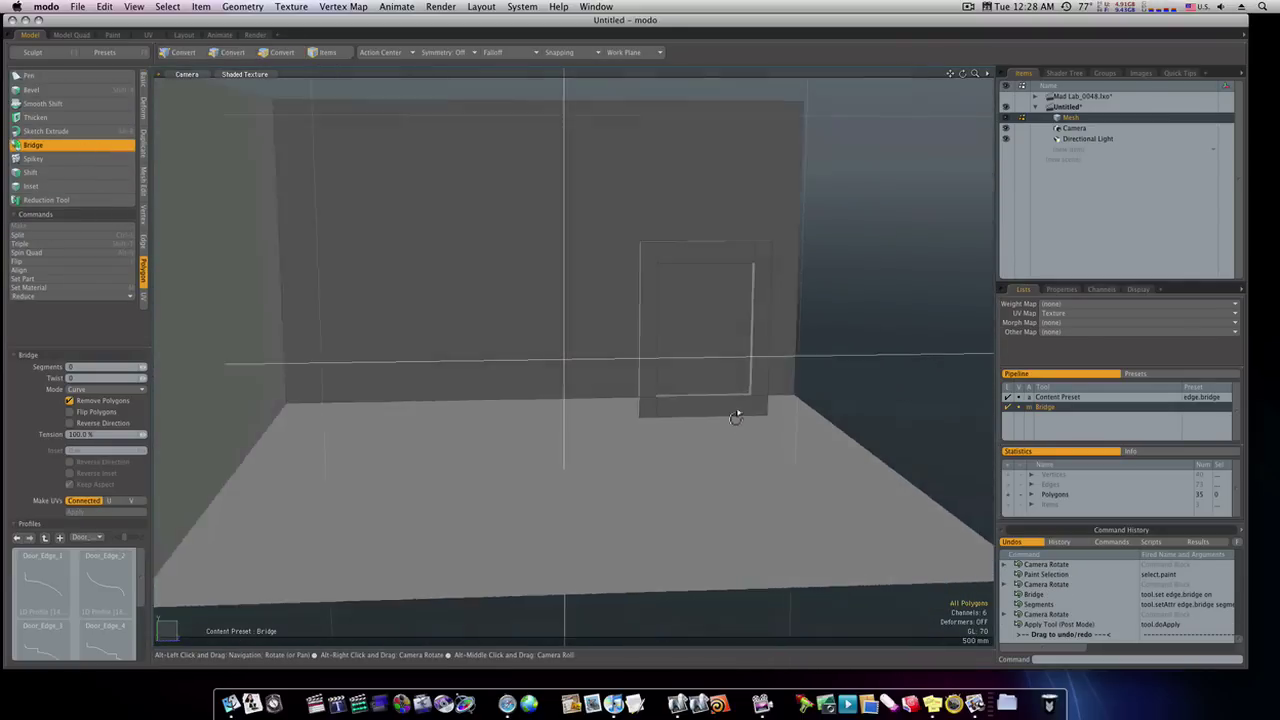
left_click_drag(735, 416, 708, 437, "alt")
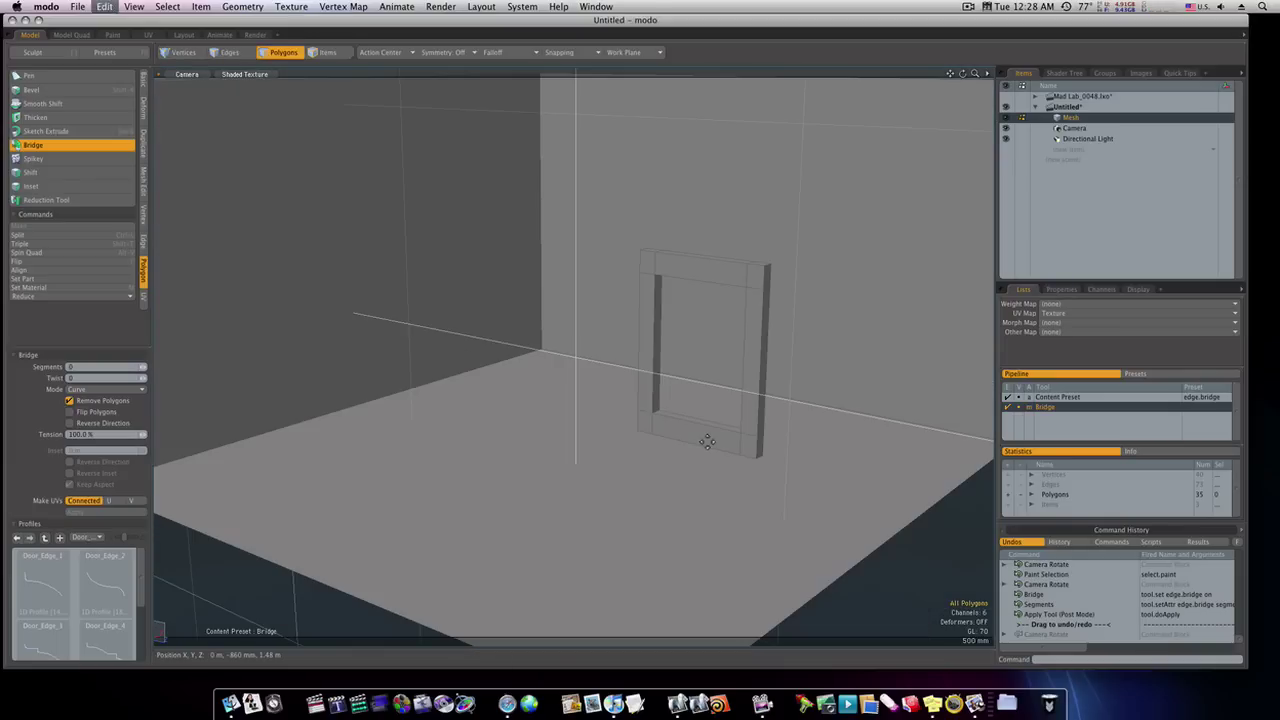
Step: Undo the bridge through the box's centre and clear the edge selection
key("super+z")
key("super+z")
left_click_drag(700, 440, 729, 445, "alt")
key("super+z")
key("super+z")
key("super+z")
key("super+z")
key("space")
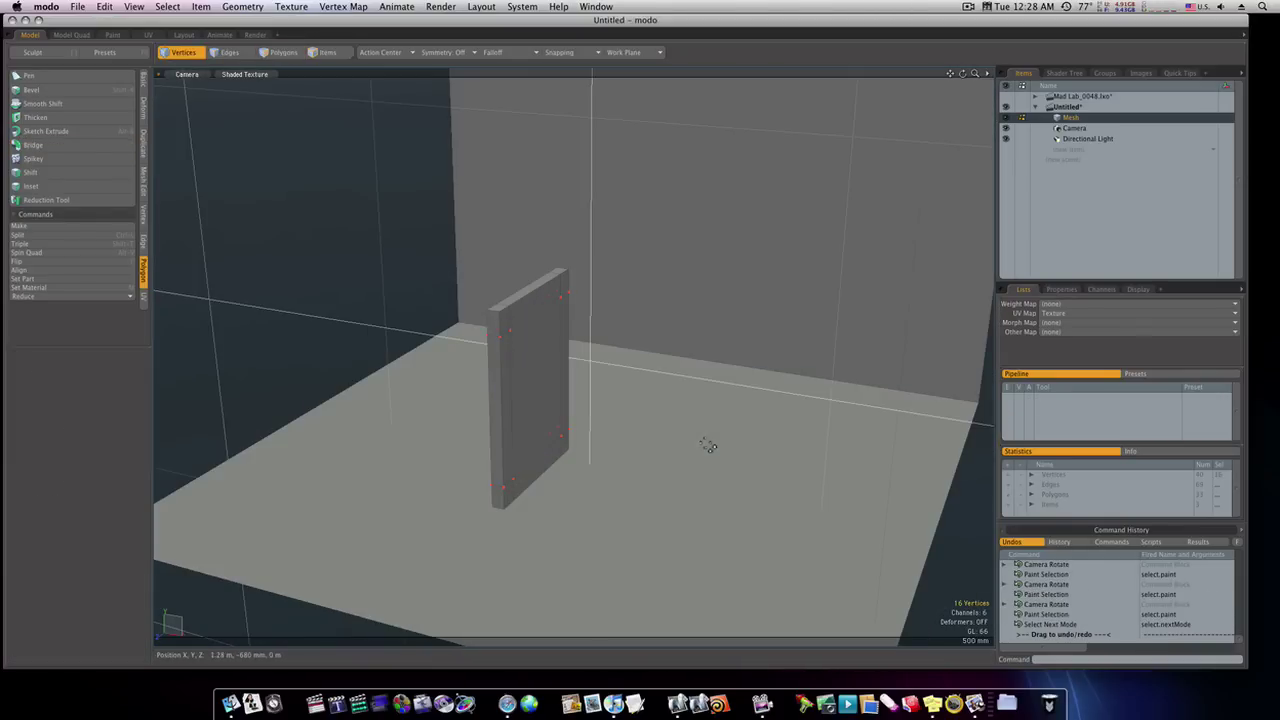
left_click_drag(568, 467, 774, 449, "alt")
key("space")
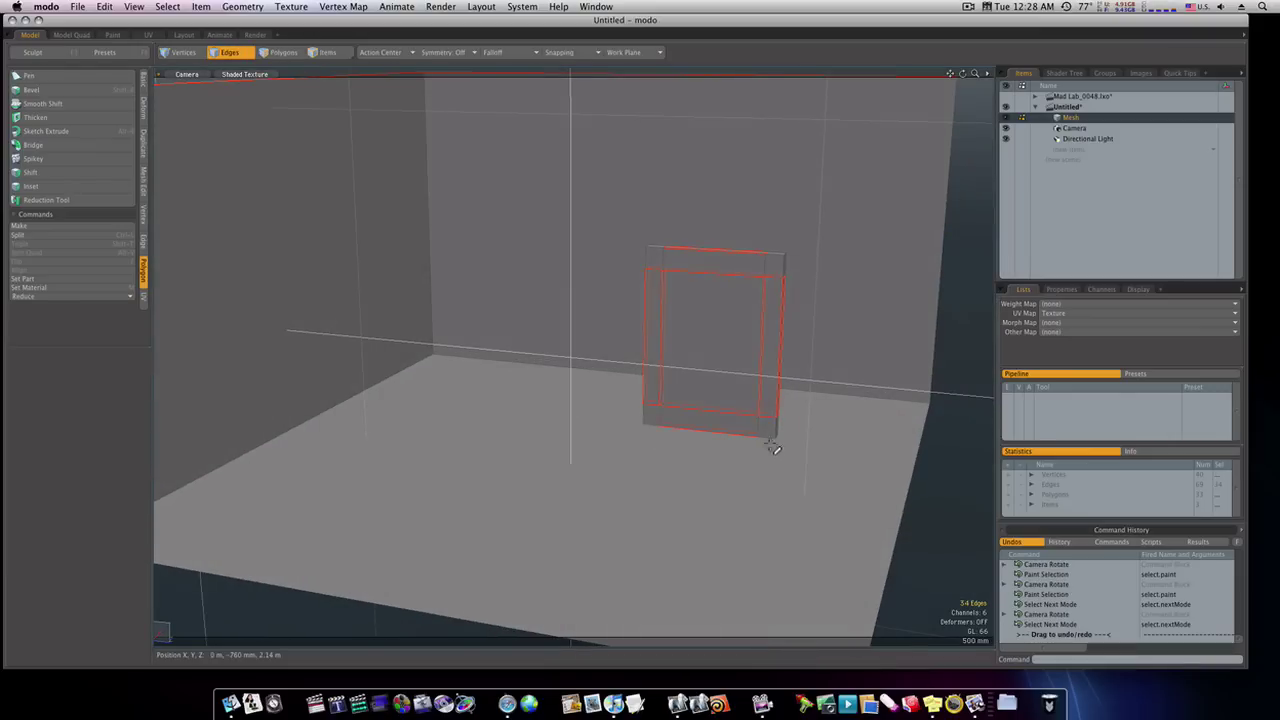
left_click(936, 475)
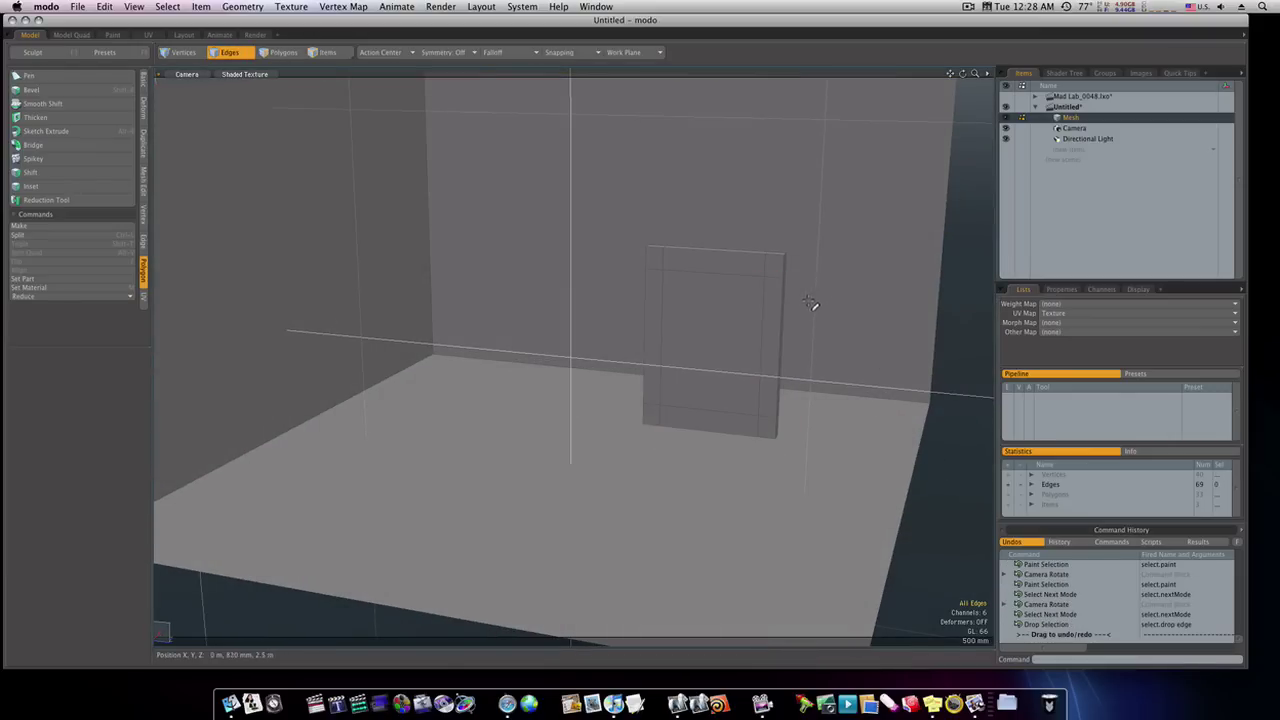
Step: Select the box's front and back centre polygons and bridge them to leave a rectangular frame
mouse_move(811, 305)
left_mouse_down("alt")
mouse_move(734, 314)
mouse_move(820, 309)
mouse_move(826, 323)
left_mouse_up("alt")
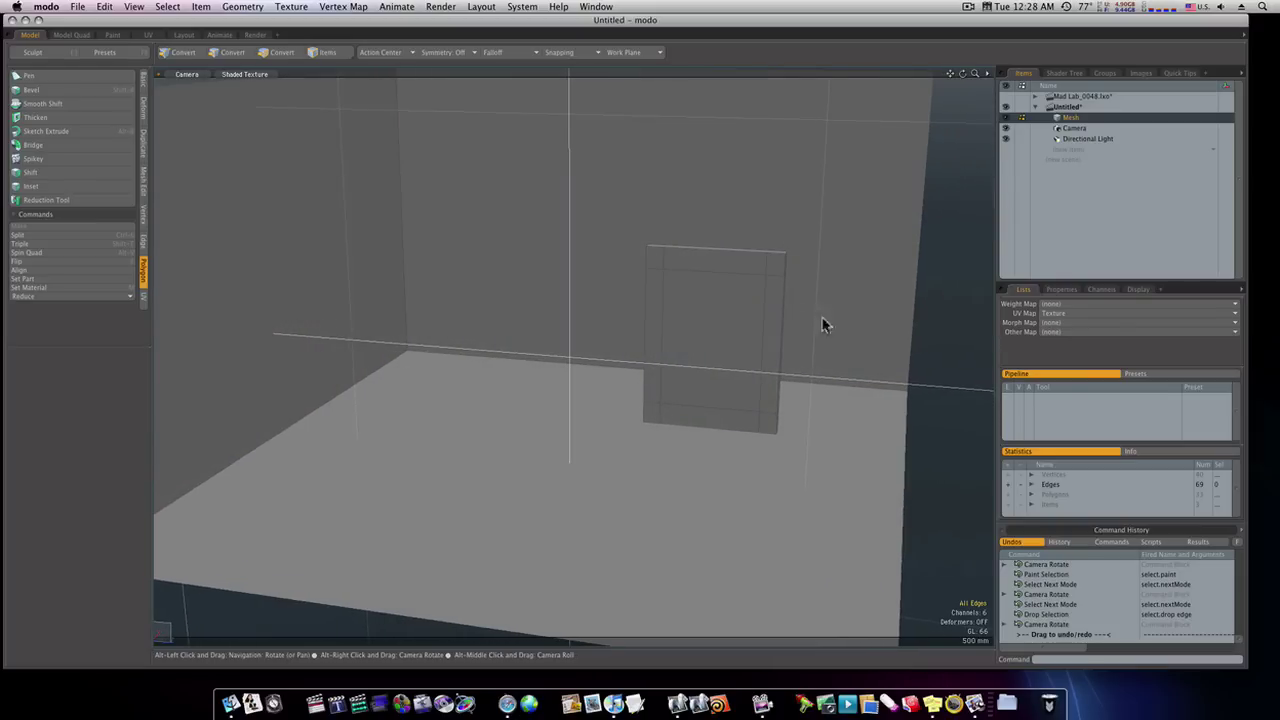
key("space")
left_click(727, 337)
mouse_move(729, 340)
left_mouse_down("alt")
mouse_move(530, 343)
mouse_move(689, 346)
left_mouse_up("alt")
left_click(533, 343)
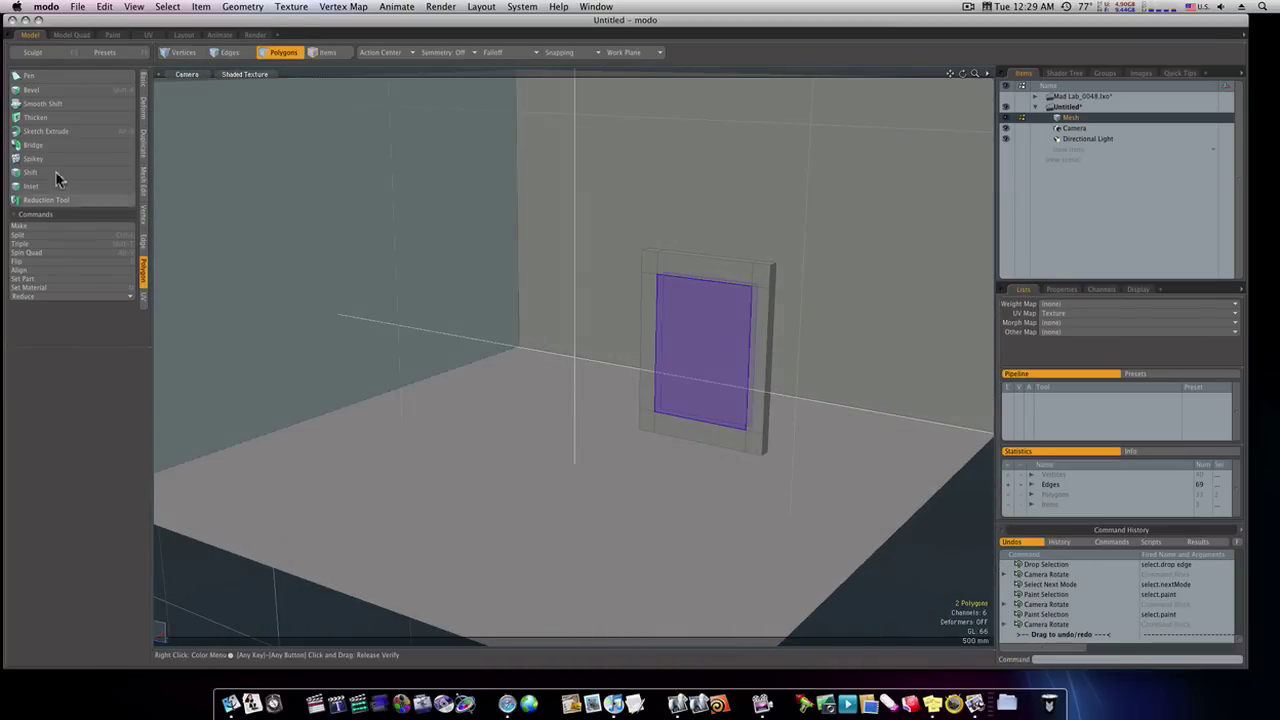
left_click(33, 145)
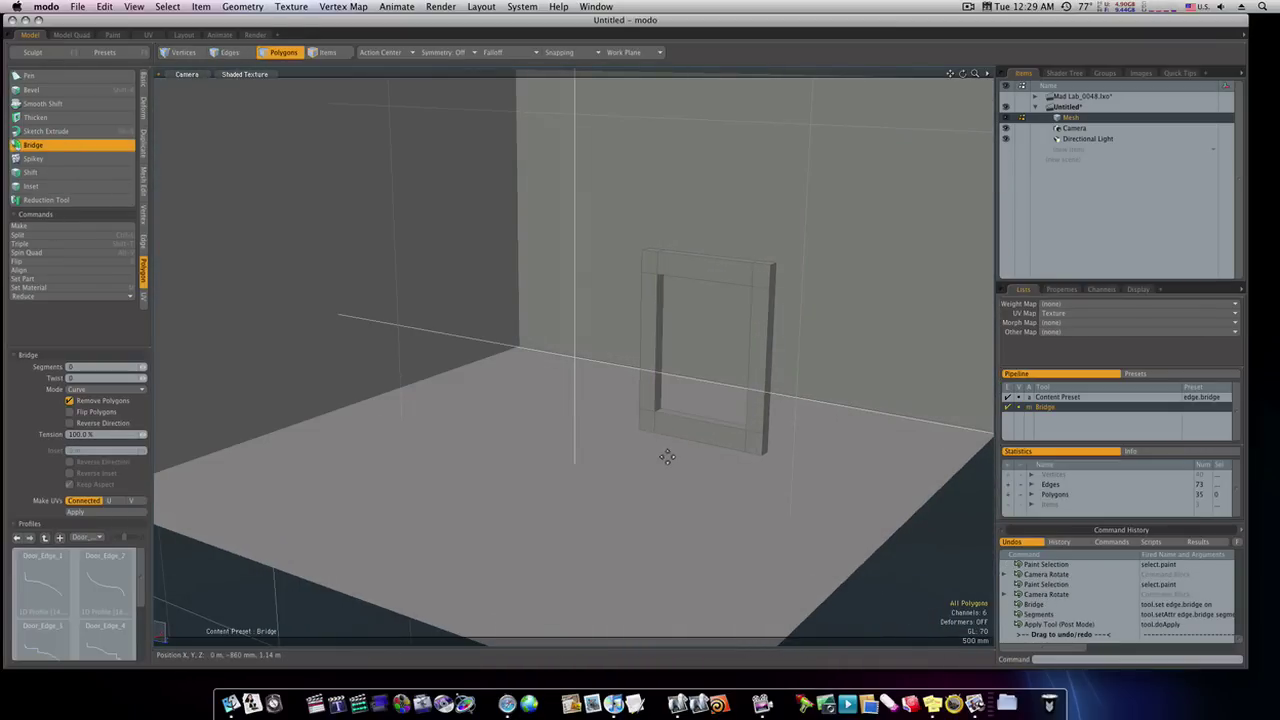
key("space")
Step: Try to bridge the front and back polygons of the frame's lower crossbar to open the doorway
left_click(674, 441)
left_click_drag(674, 443, 489, 449, "alt")
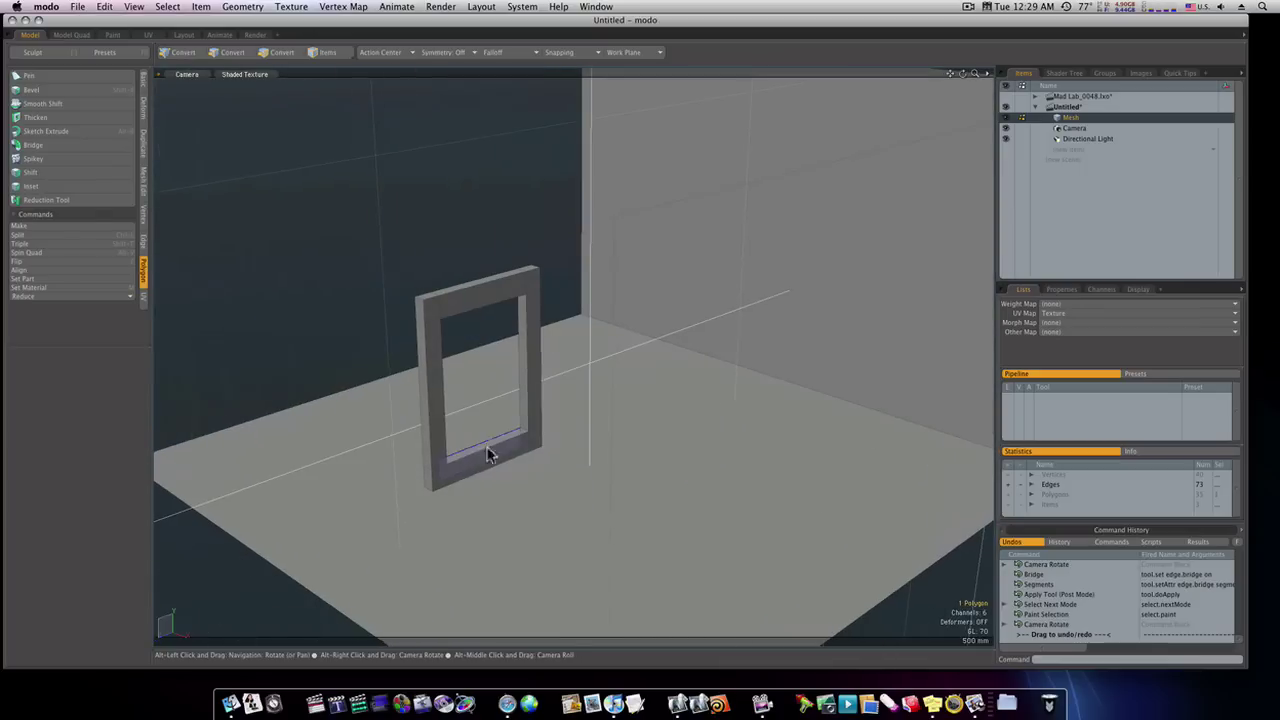
left_click(487, 459)
left_click(98, 145)
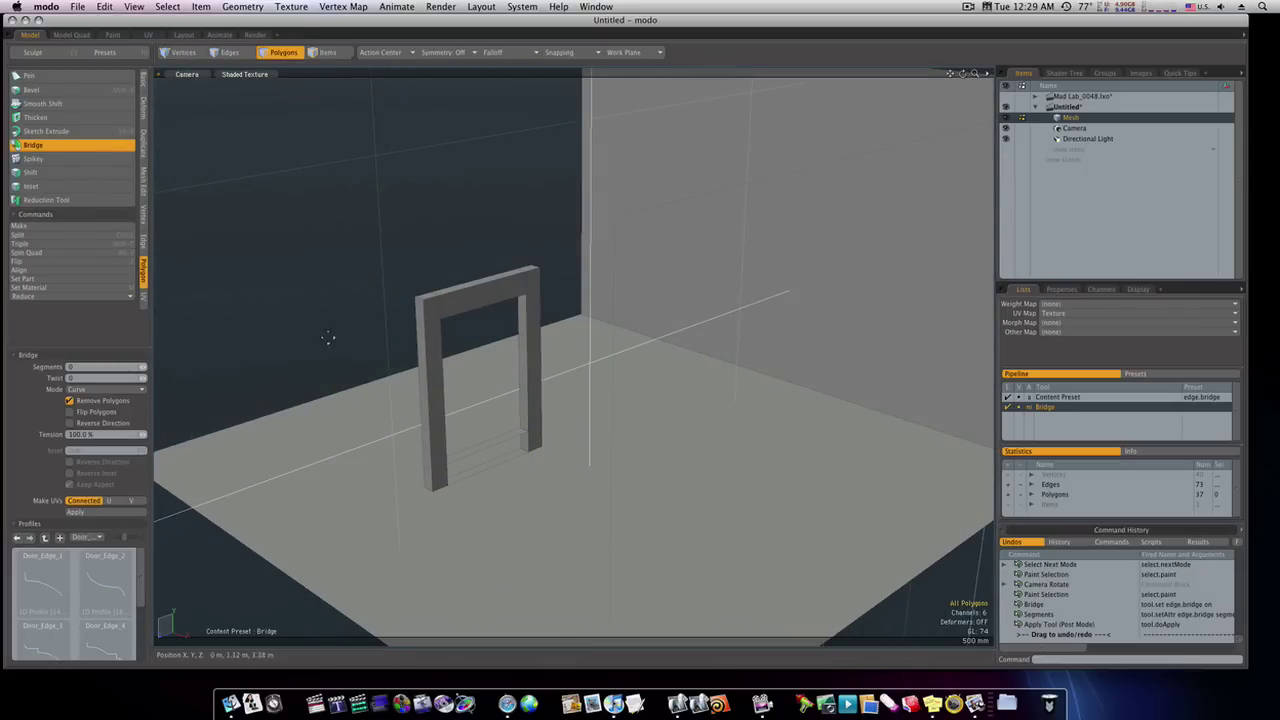
left_click_drag(323, 337, 545, 378, "alt")
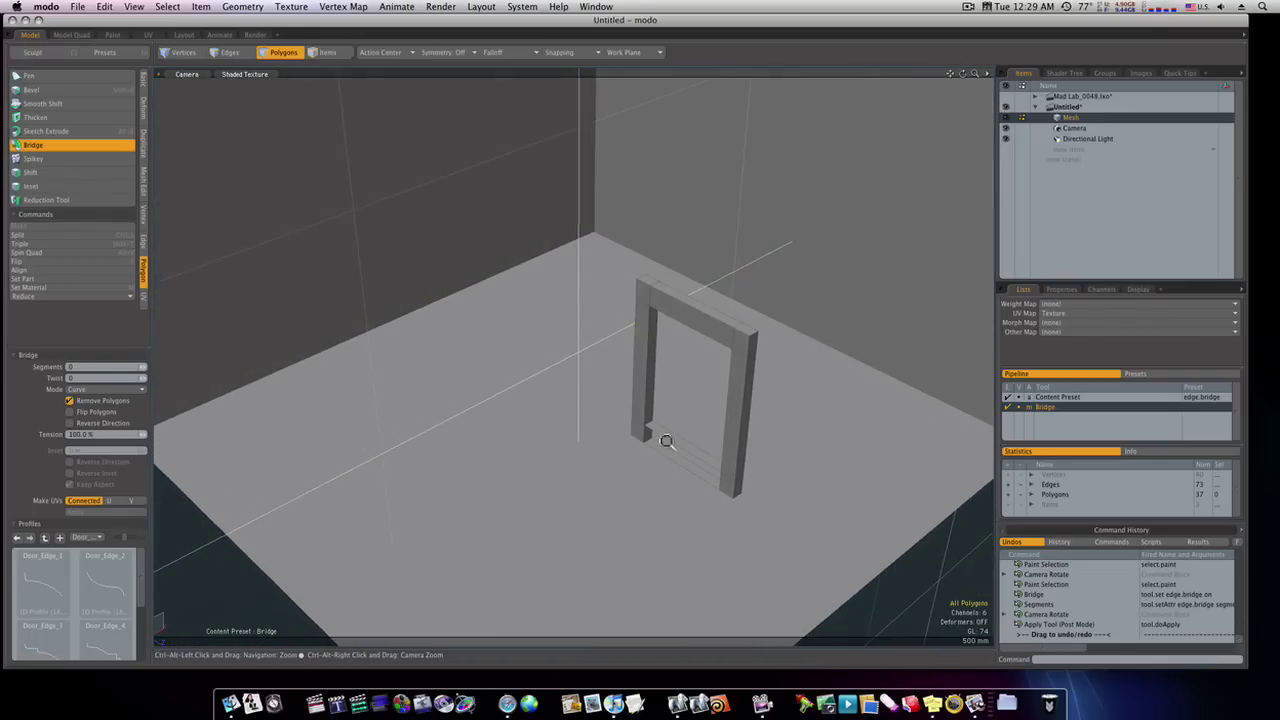
left_click_drag(666, 440, 711, 449, "ctrl+alt")
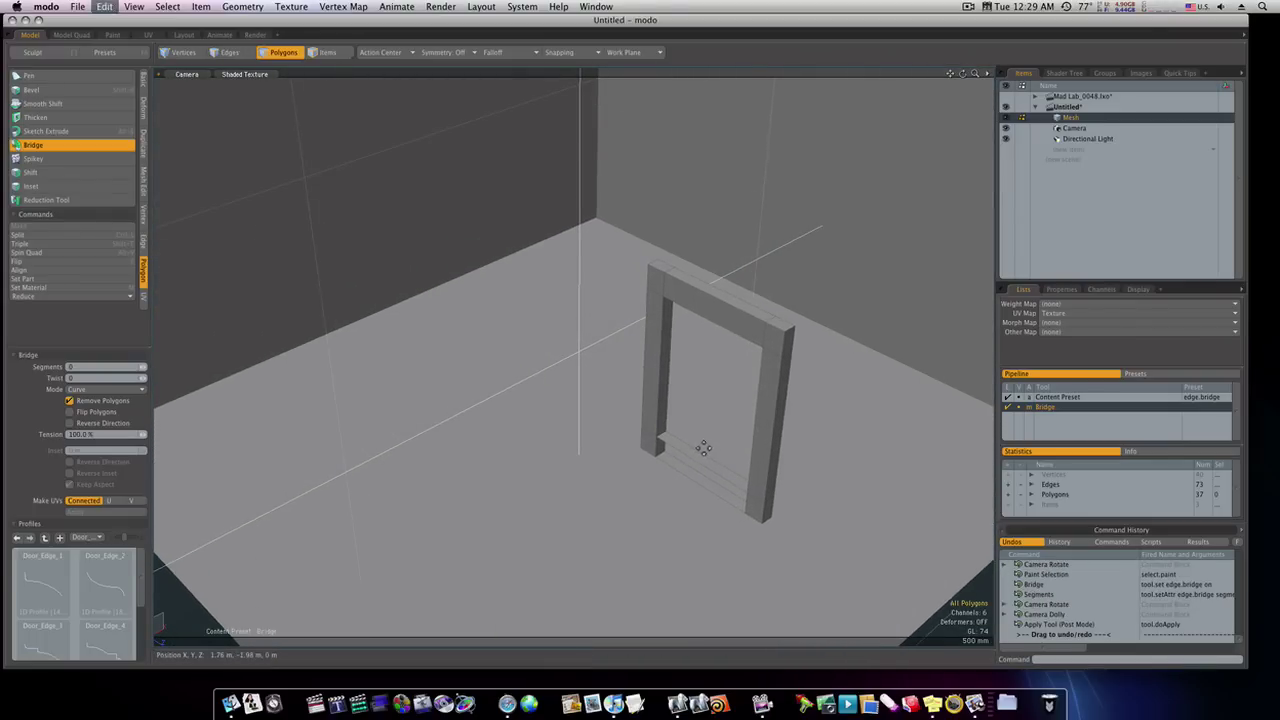
Step: Undo the bridge on the frame's lower crossbar
key("super+z")
key("super+z")
key("super+z")
key("super+z")
left_click_drag(603, 446, 728, 450, "alt")
key("super+z")
key("super+z")
key("super+z")
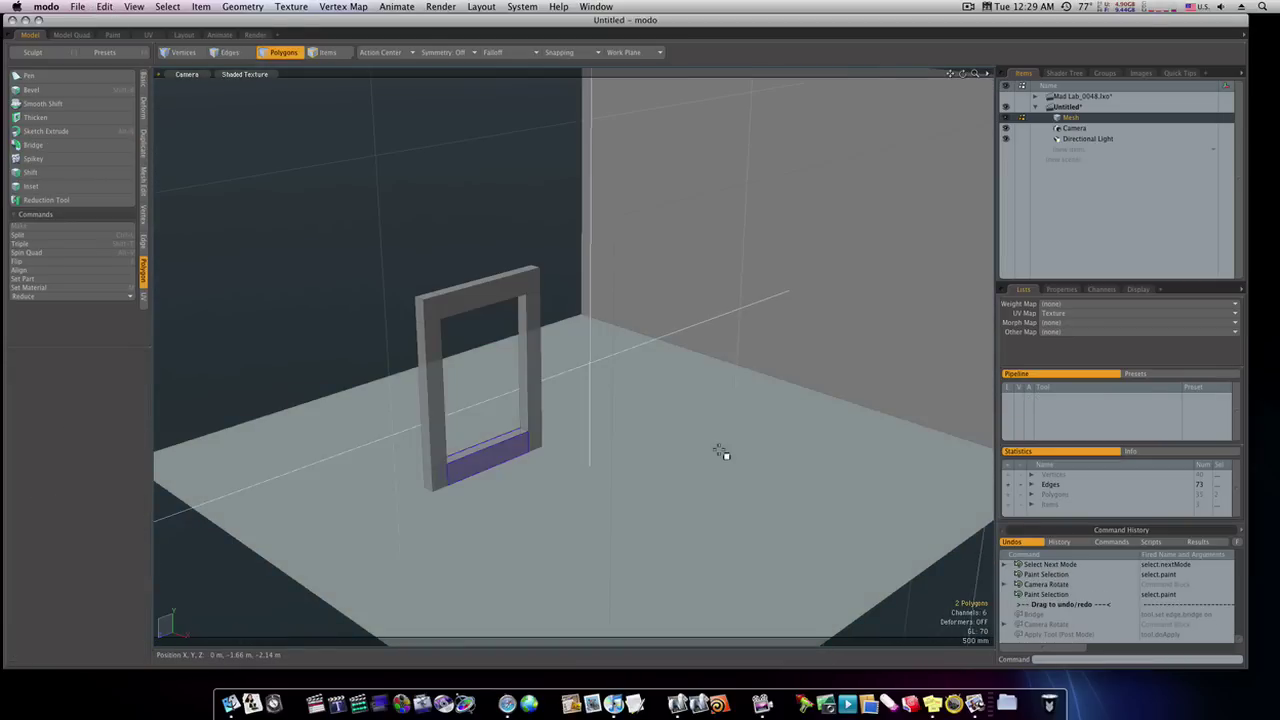
key("super+z")
Step: Select the loop of four polygons around the frame's lower crossbar and delete it to open the doorway
key("space")
mouse_move(577, 449)
left_mouse_down("alt")
mouse_move(743, 450)
mouse_move(671, 435)
left_mouse_up("alt")
key("space")
key("space")
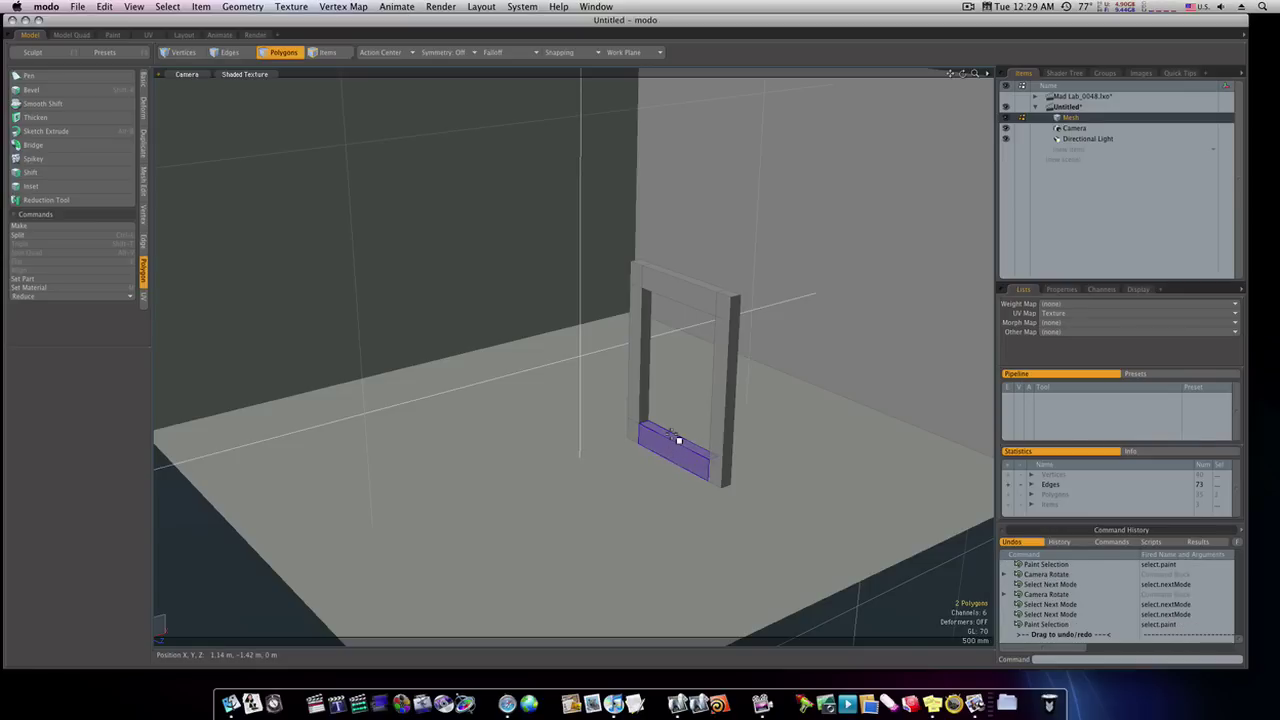
key("l")
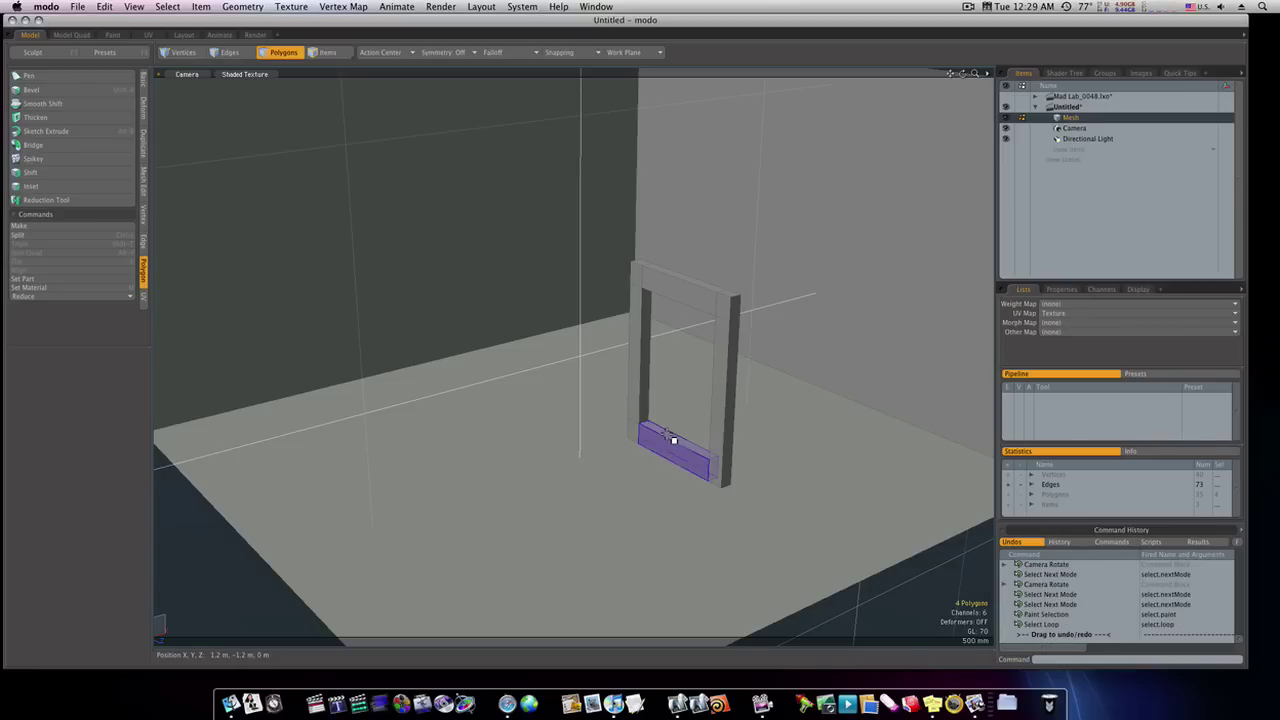
key("Delete")
Step: Select the open edge loop on the inner foot of one doorway leg and fill it with a new polygon
left_click_drag(649, 431, 708, 432, "ctrl+alt")
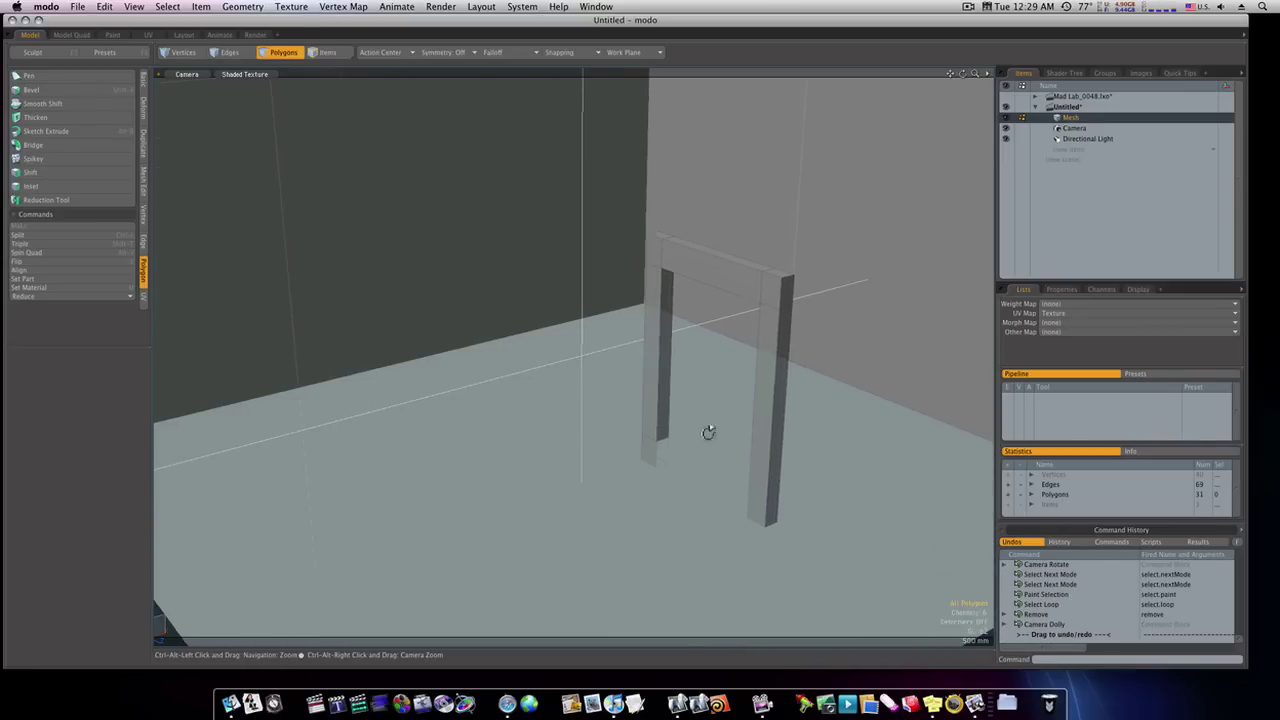
left_click_drag(770, 566, 641, 418, "alt+shift")
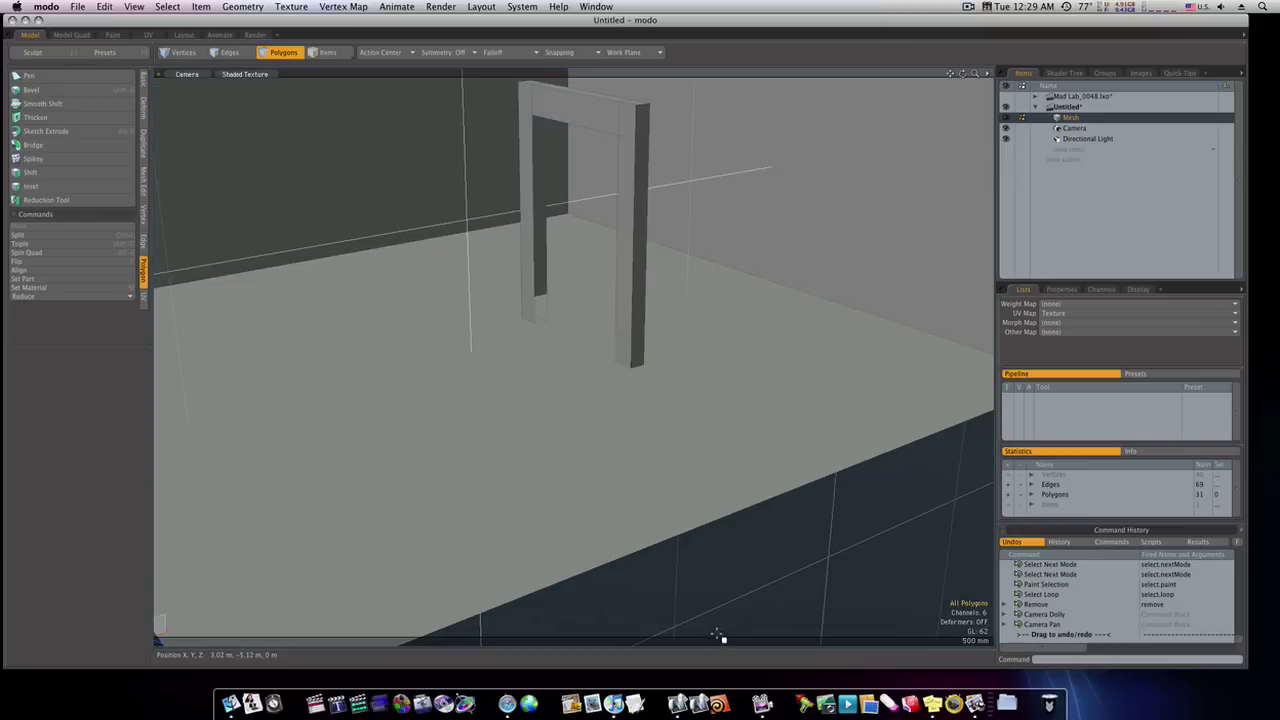
key("space")
key("space")
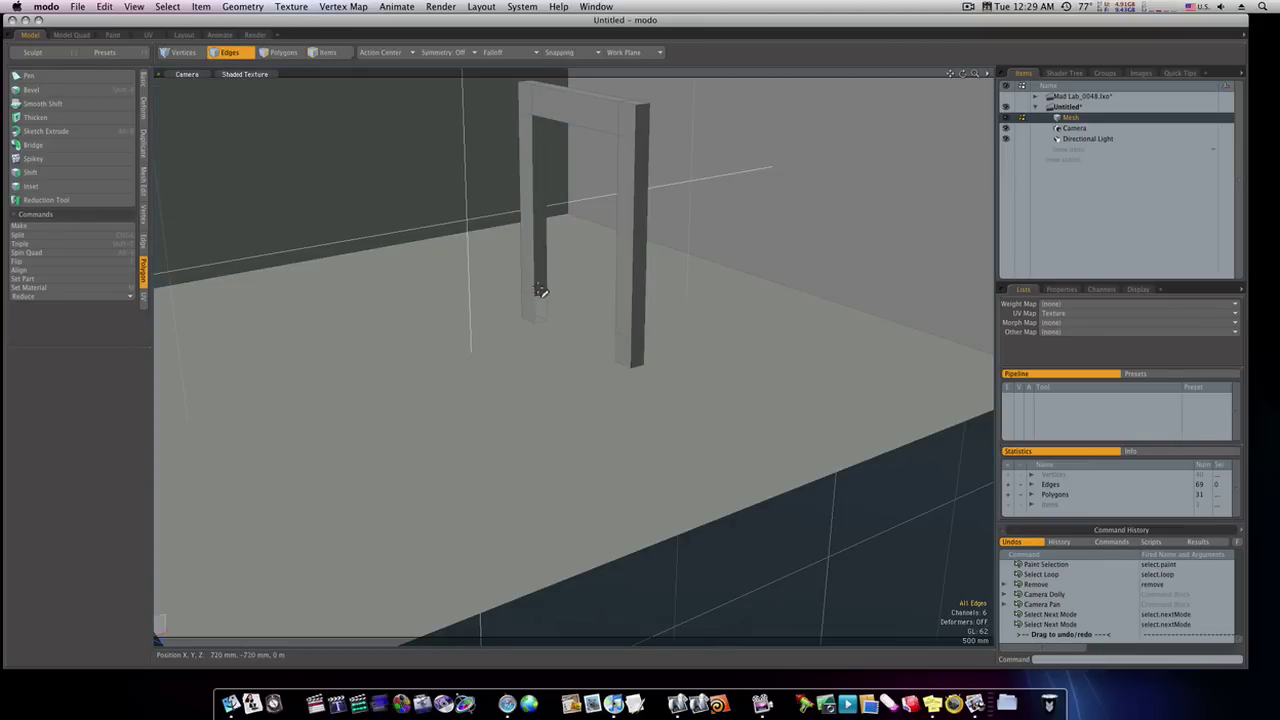
double_click(538, 307)
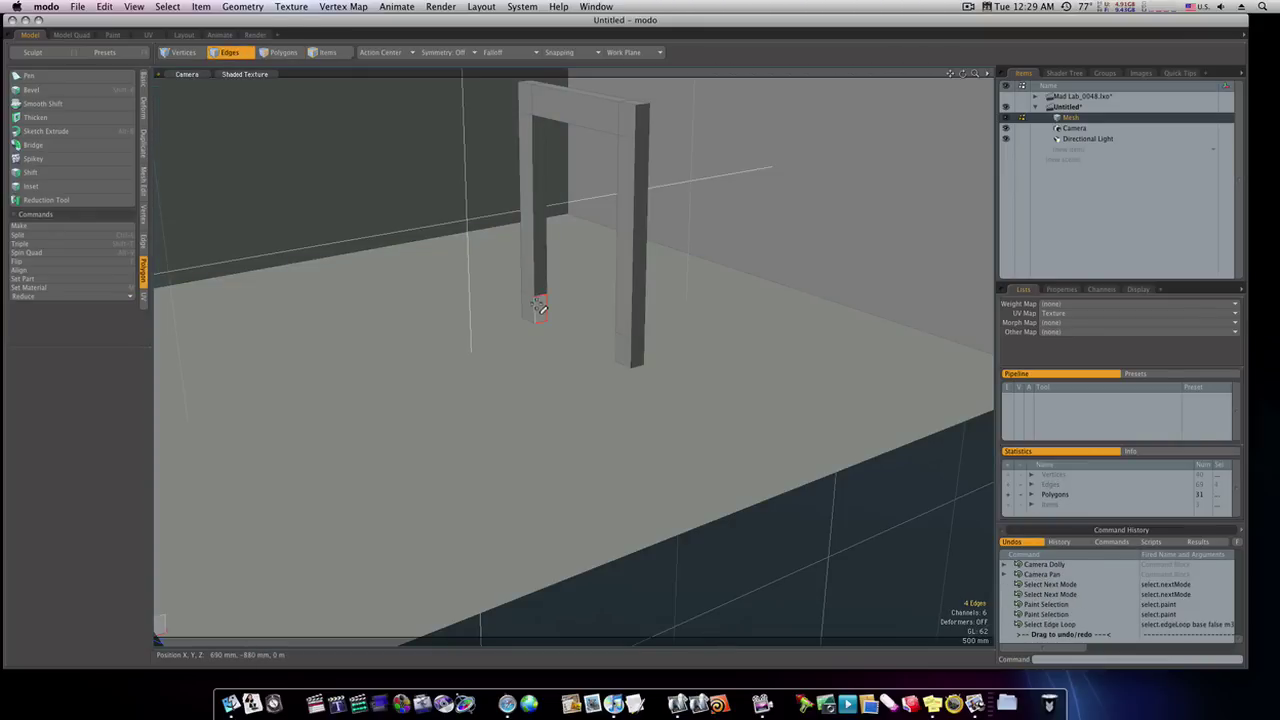
key("p")
Step: Cap the open edge loop on the opposite leg's inner foot with a polygon and clear the selection
left_click_drag(538, 307, 737, 338, "alt")
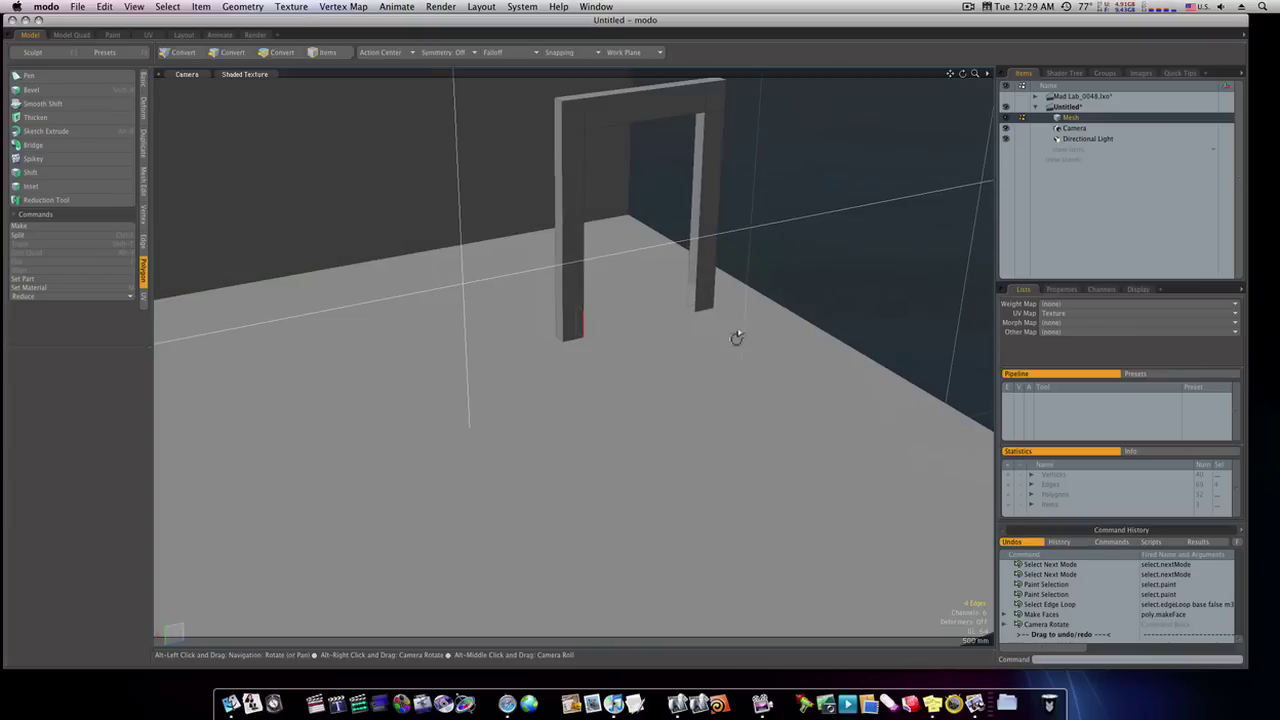
double_click(697, 298)
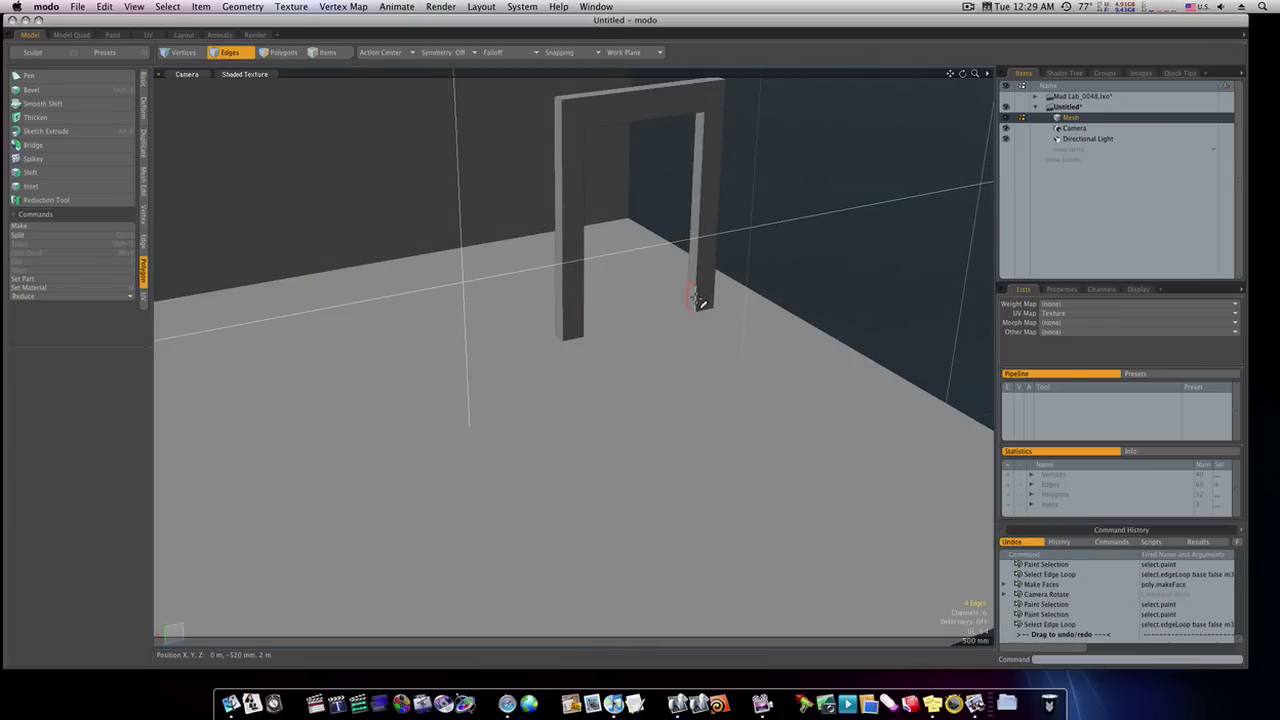
key("p")
key("space")
left_click(828, 257)
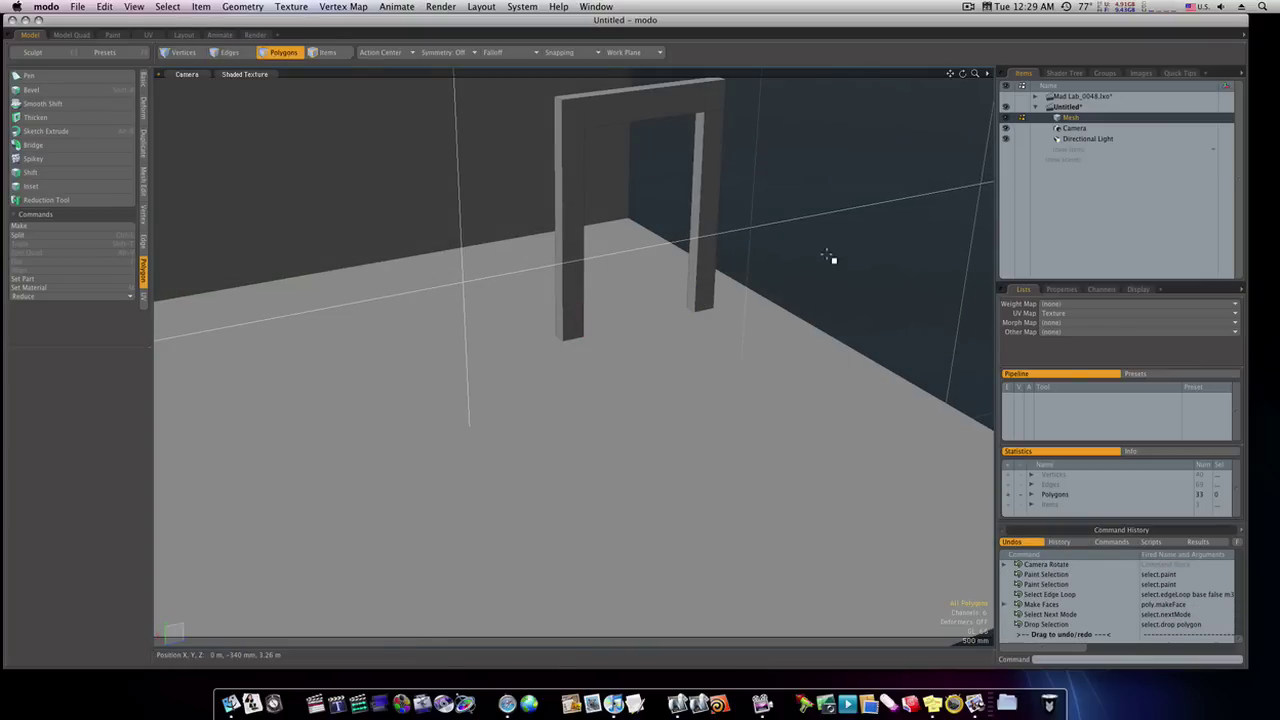
Step: Select all connected polygons of the door frame and scale them to 84.5% in Z
mouse_move(828, 255)
left_mouse_down("alt")
mouse_move(777, 240)
mouse_move(631, 306)
mouse_move(534, 326)
mouse_move(660, 297)
mouse_move(506, 303)
mouse_move(589, 283)
mouse_move(570, 300)
left_mouse_up("alt")
key("3")
double_click(594, 240)
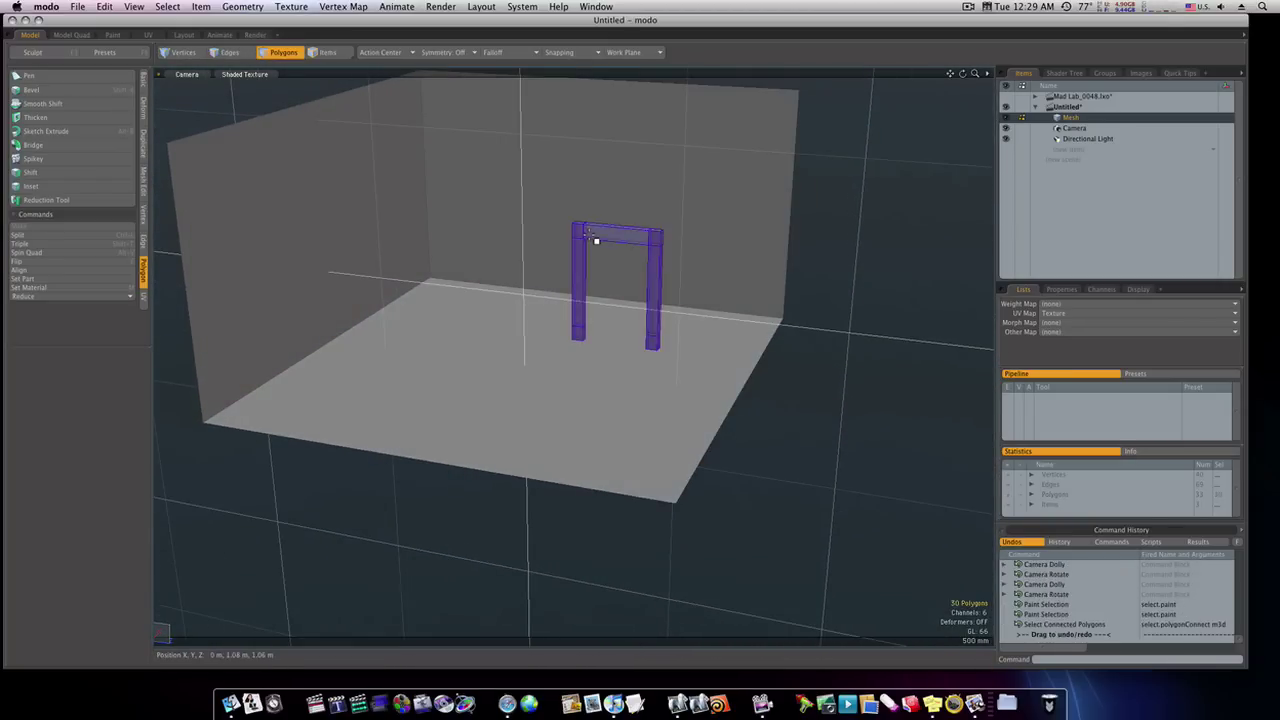
key("e")
key("r")
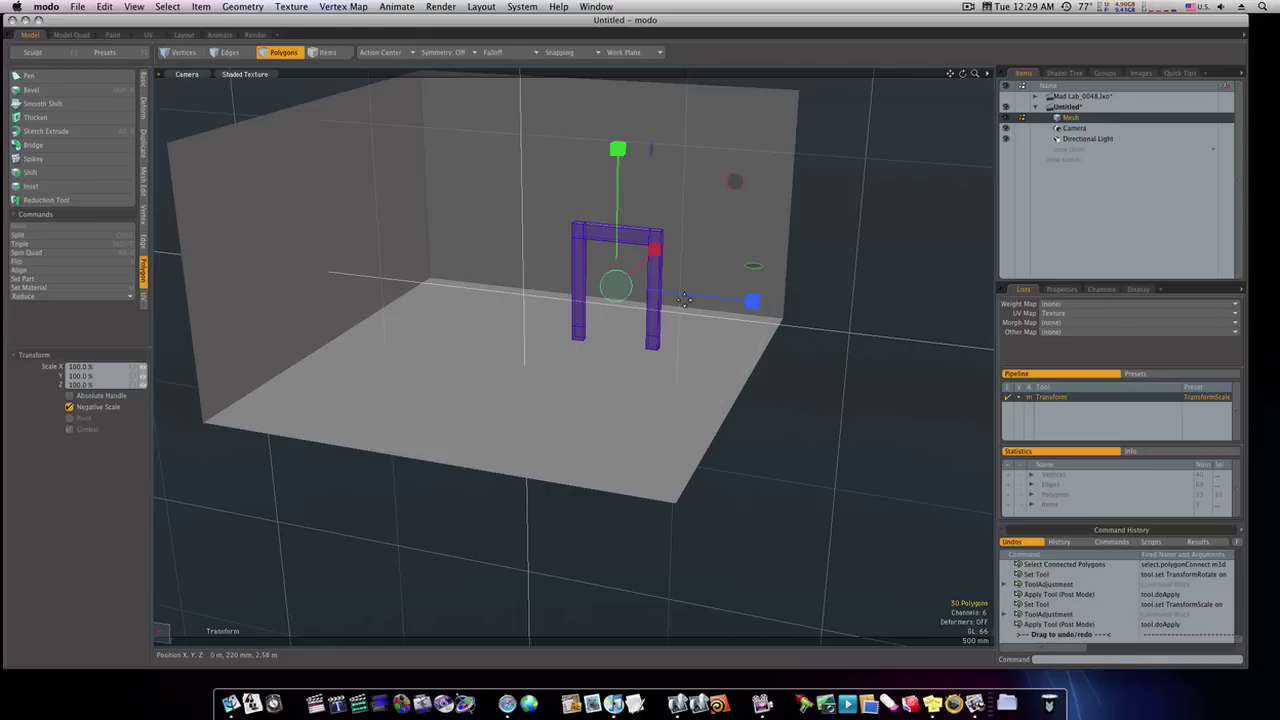
left_click_drag(684, 302, 665, 302)
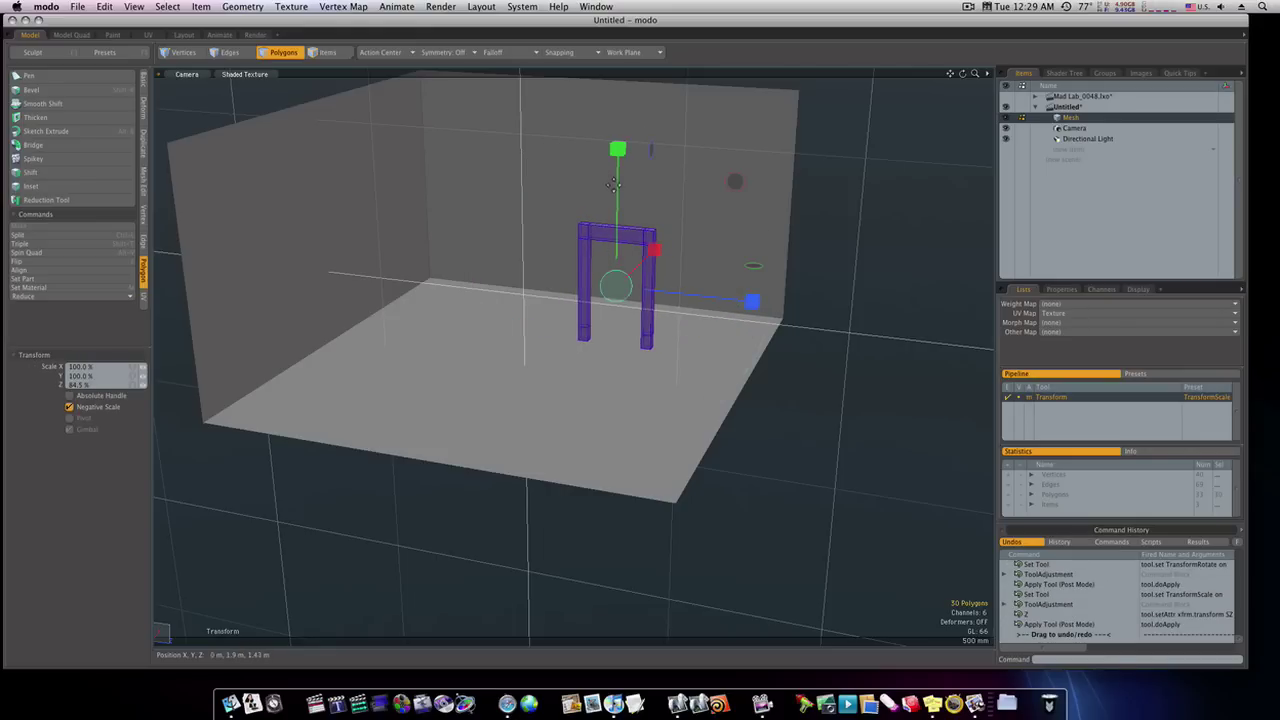
Step: Scale the door frame to 126.5% in Y and widen it slightly in Z
left_click_drag(617, 193, 600, 334)
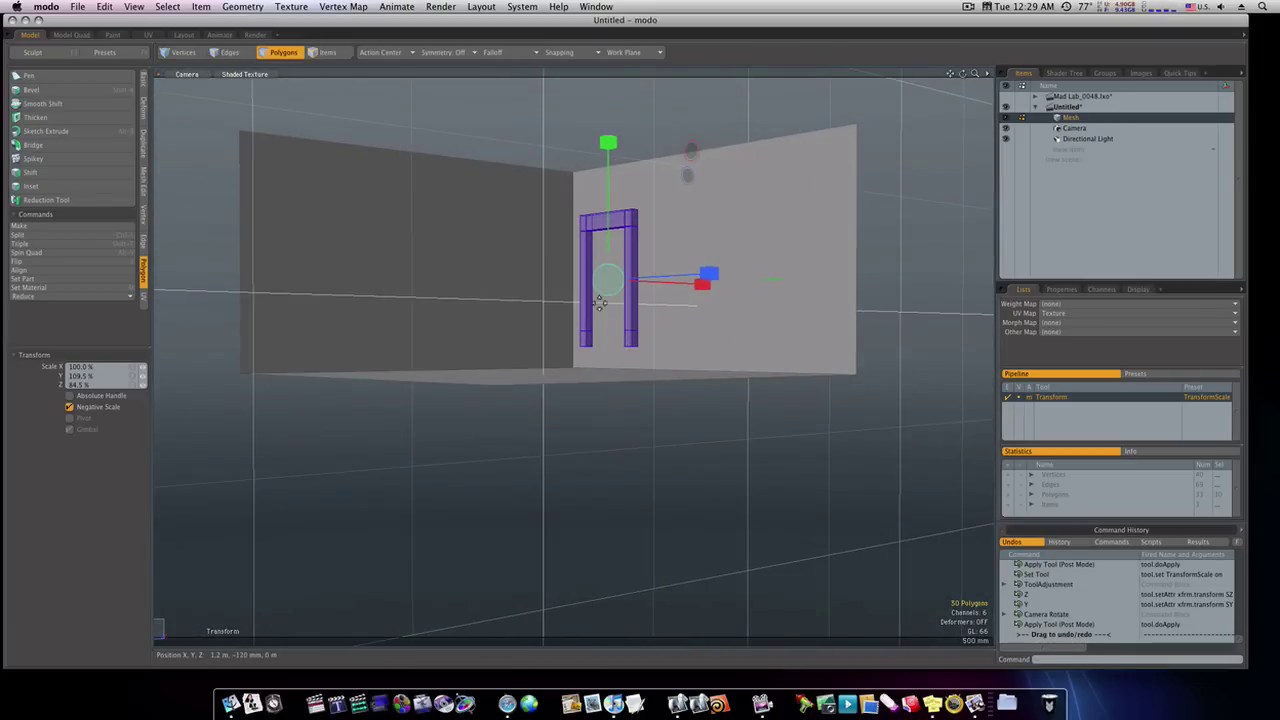
left_click_drag(714, 286, 734, 286)
left_click_drag(612, 187, 612, 176)
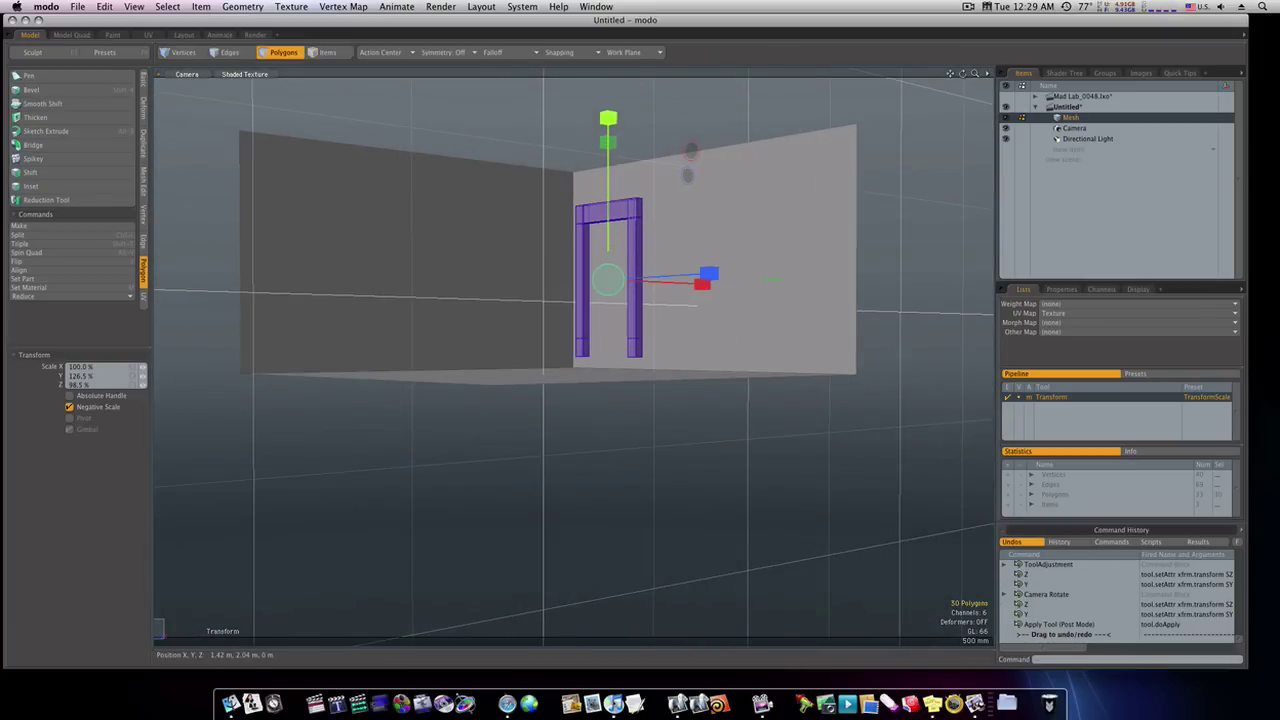
Step: Move the door frame 3.38 m in X and -320 mm in Y so it stands against the back wall
key("w")
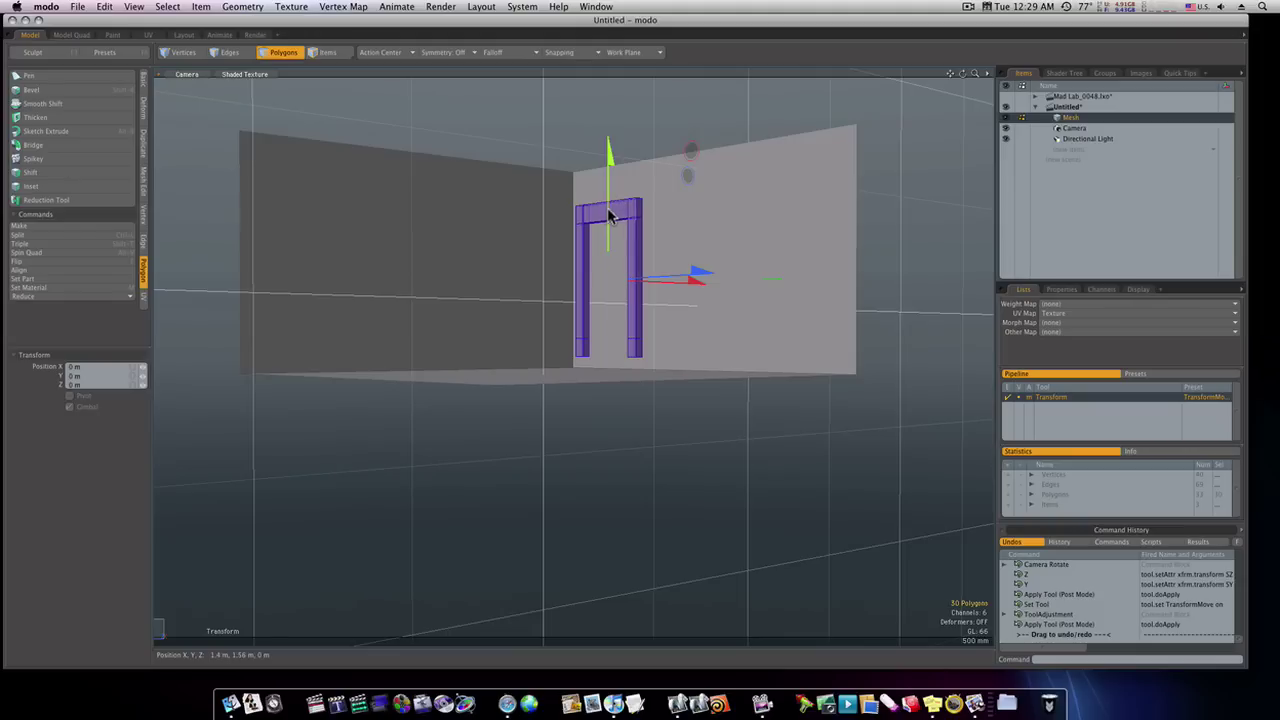
left_click_drag(608, 216, 914, 298)
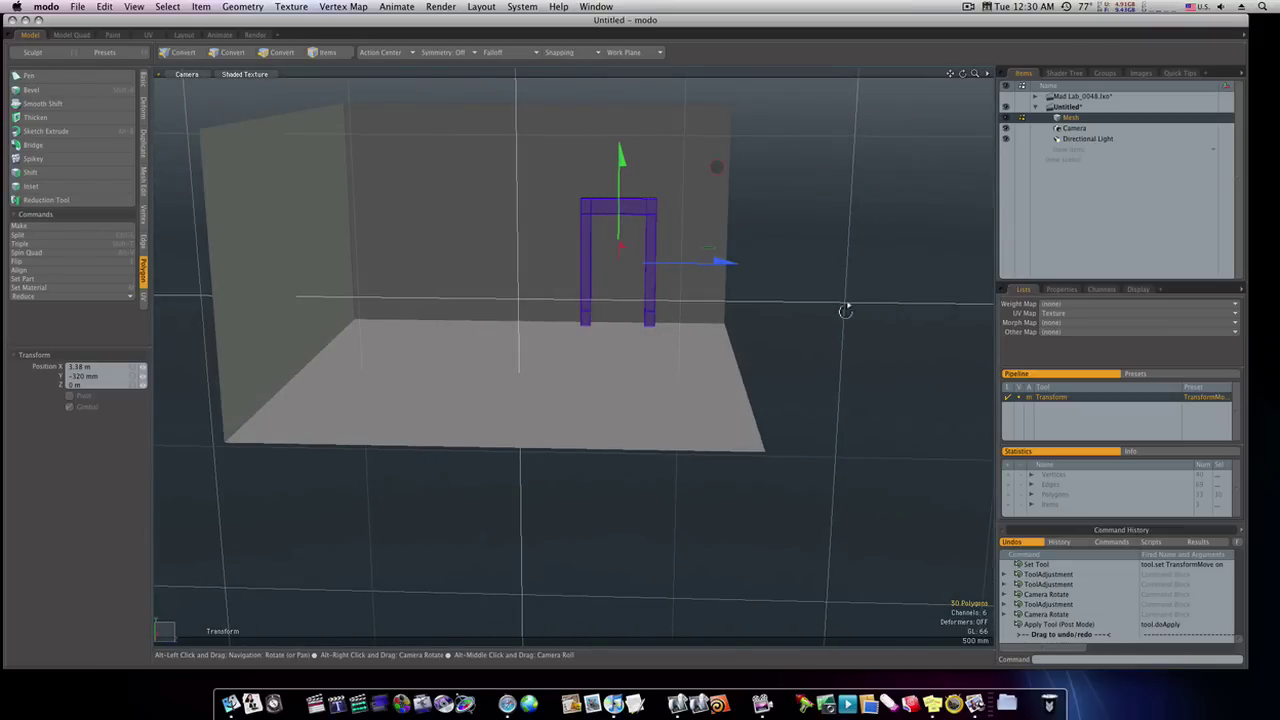
left_click_drag(829, 326, 803, 338, "alt")
key("space")
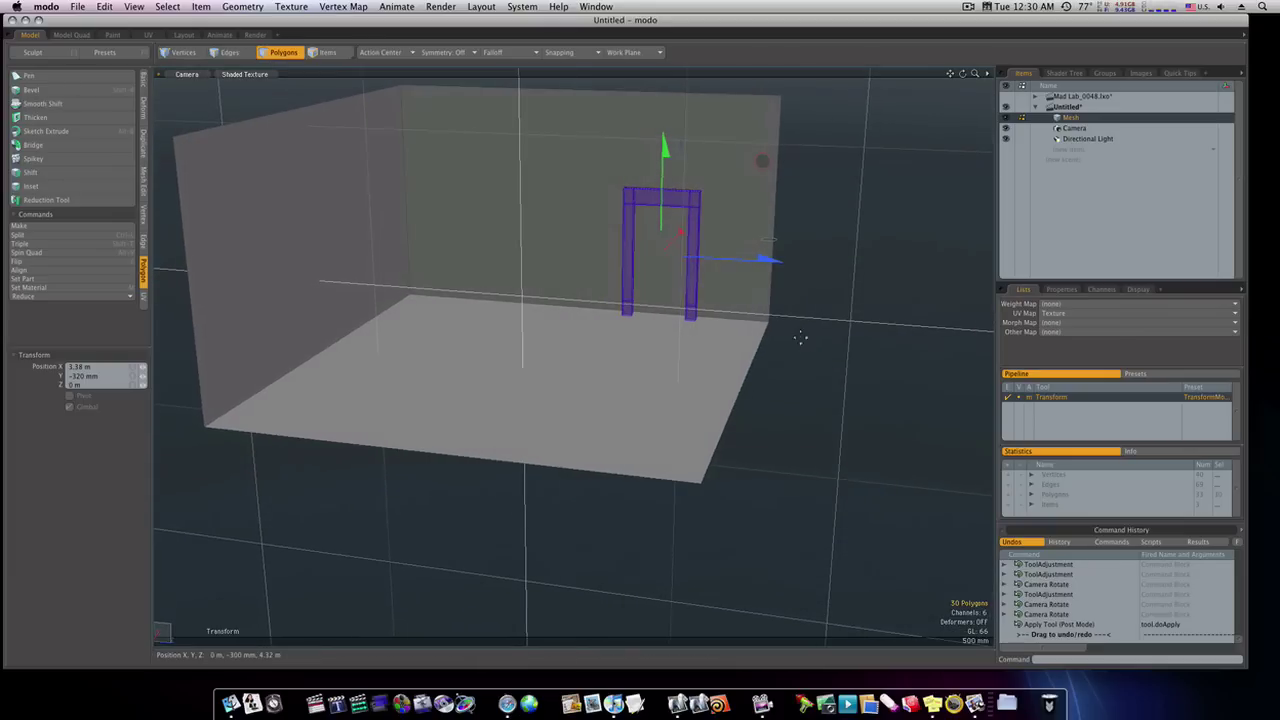
Step: Select the open end edges of the back wall and floor and move them outward in Z to lengthen the room
key("space")
key("space")
left_click(785, 284)
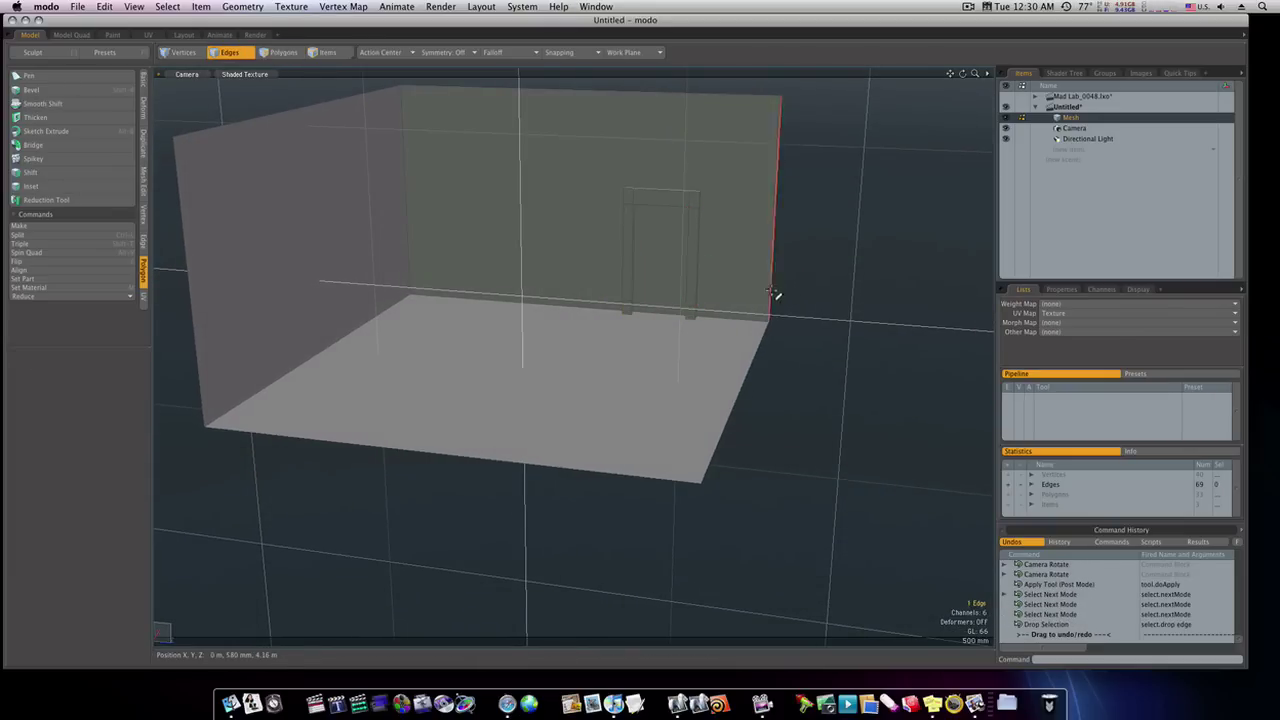
left_click_drag(775, 293, 775, 339)
key("w")
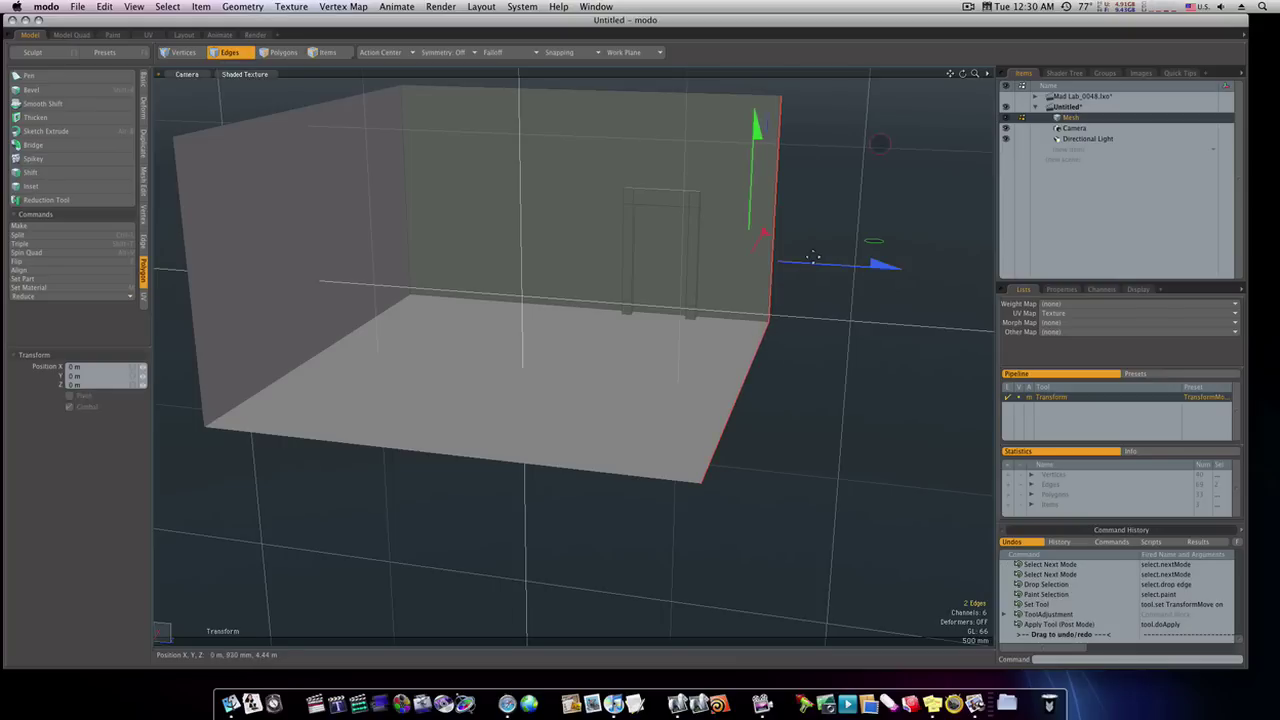
left_click_drag(756, 262, 816, 264)
key("space")
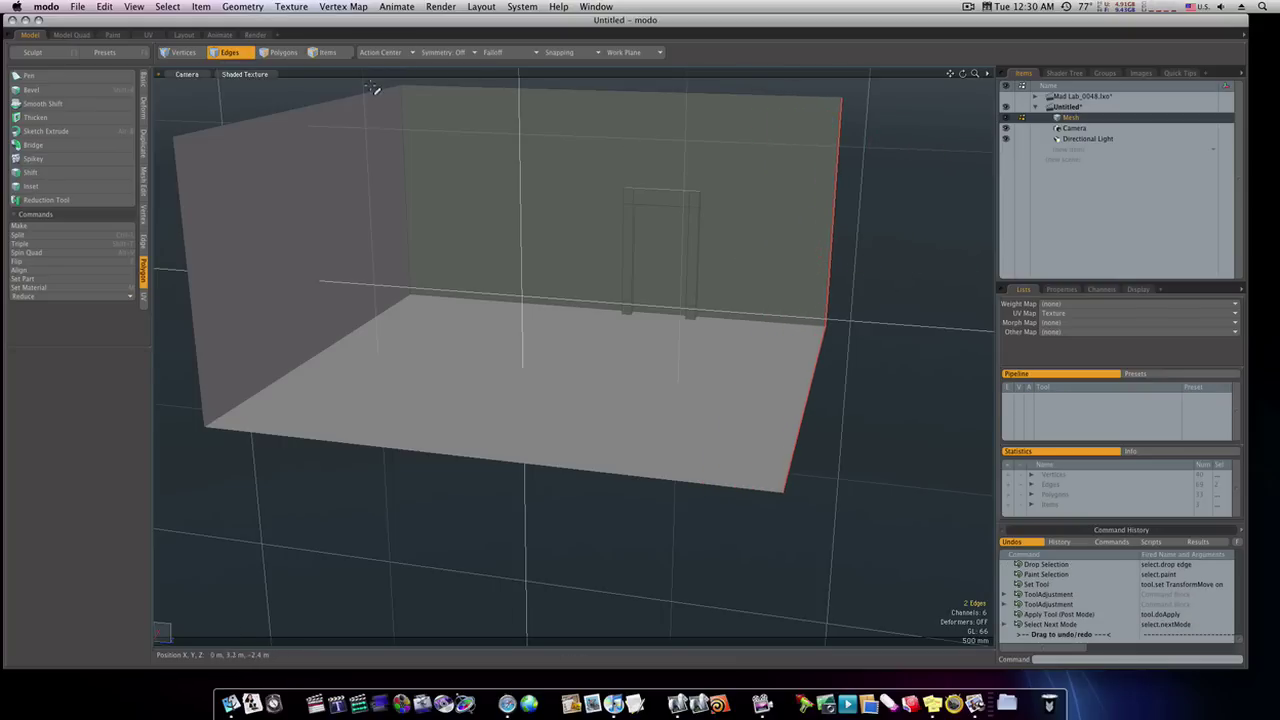
Step: Select the top edges of both walls and move them up in Y to make the room taller
left_click(382, 91)
mouse_move(405, 89)
left_mouse_down()
mouse_move(423, 105)
mouse_move(392, 112)
left_mouse_up()
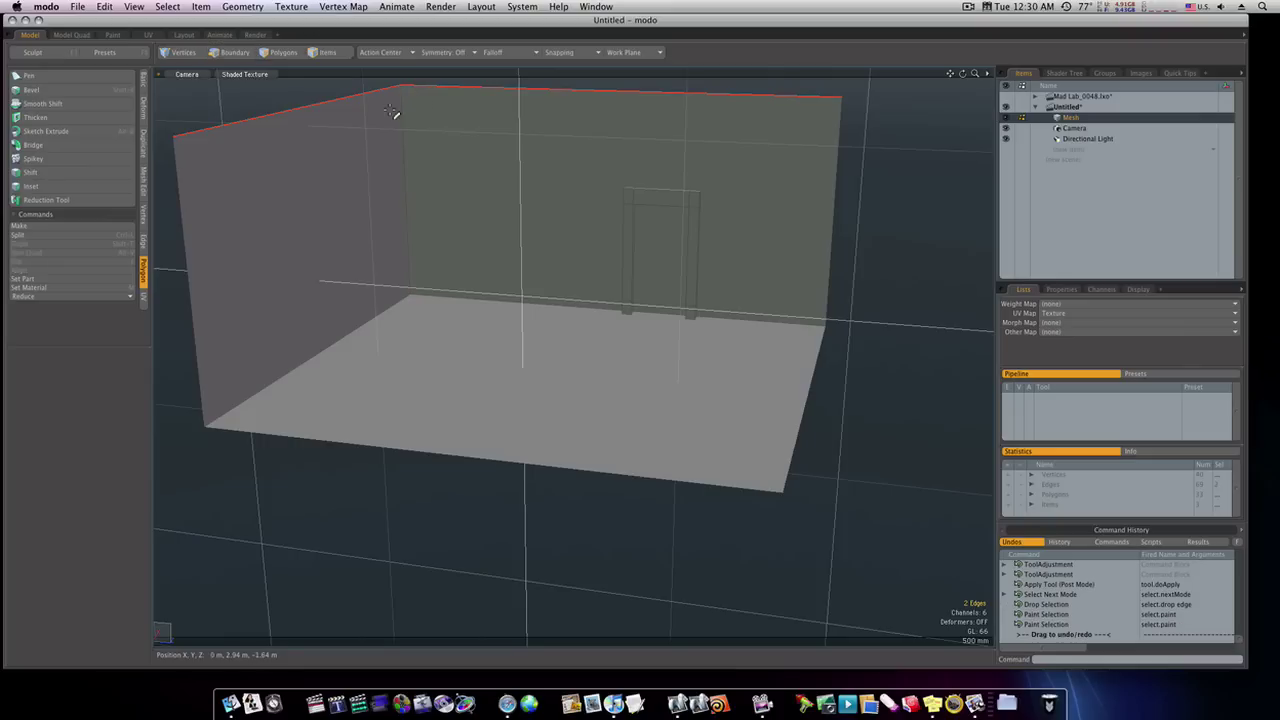
key("w")
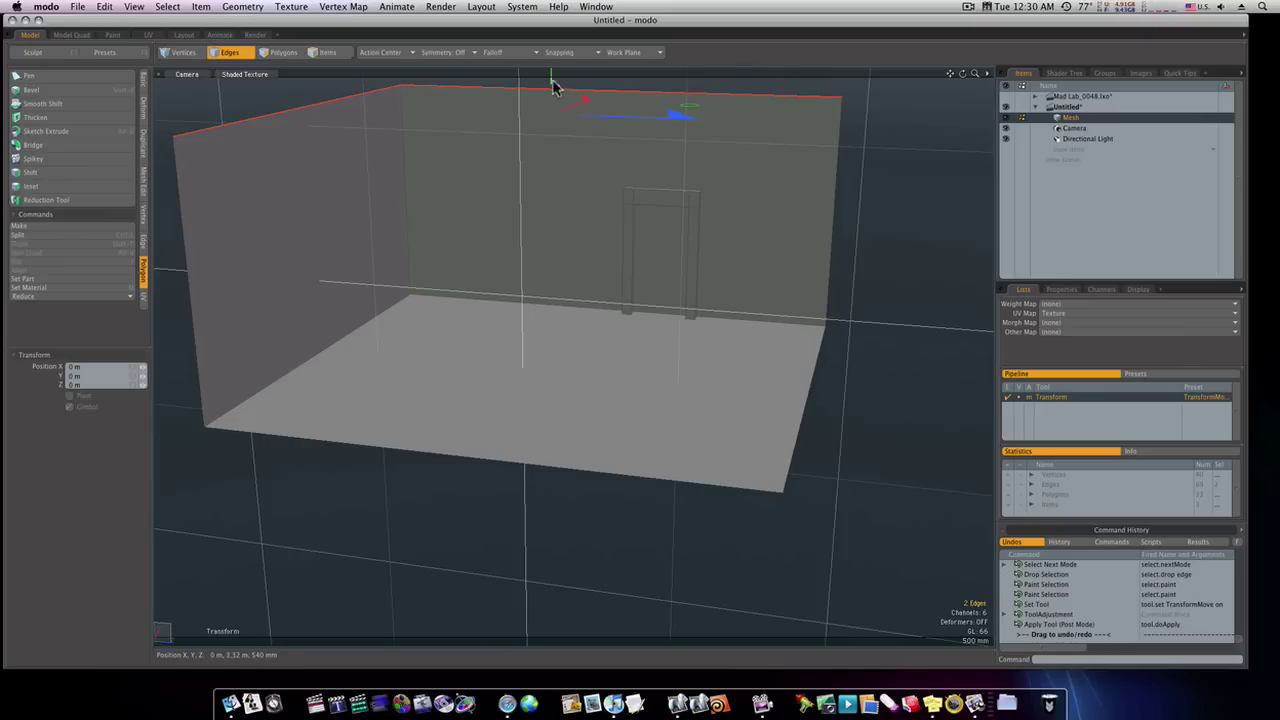
left_click_drag(556, 87, 556, 10)
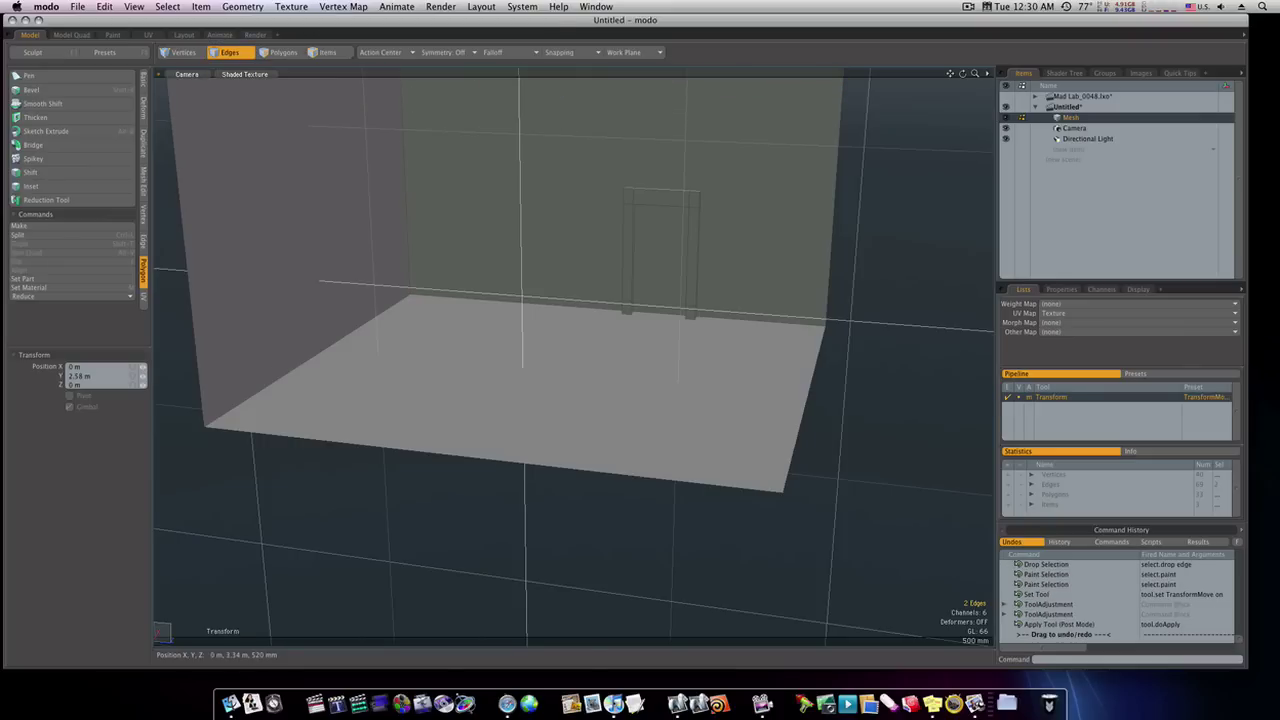
left_click_drag(655, 229, 515, 192, "ctrl+alt")
key("space")
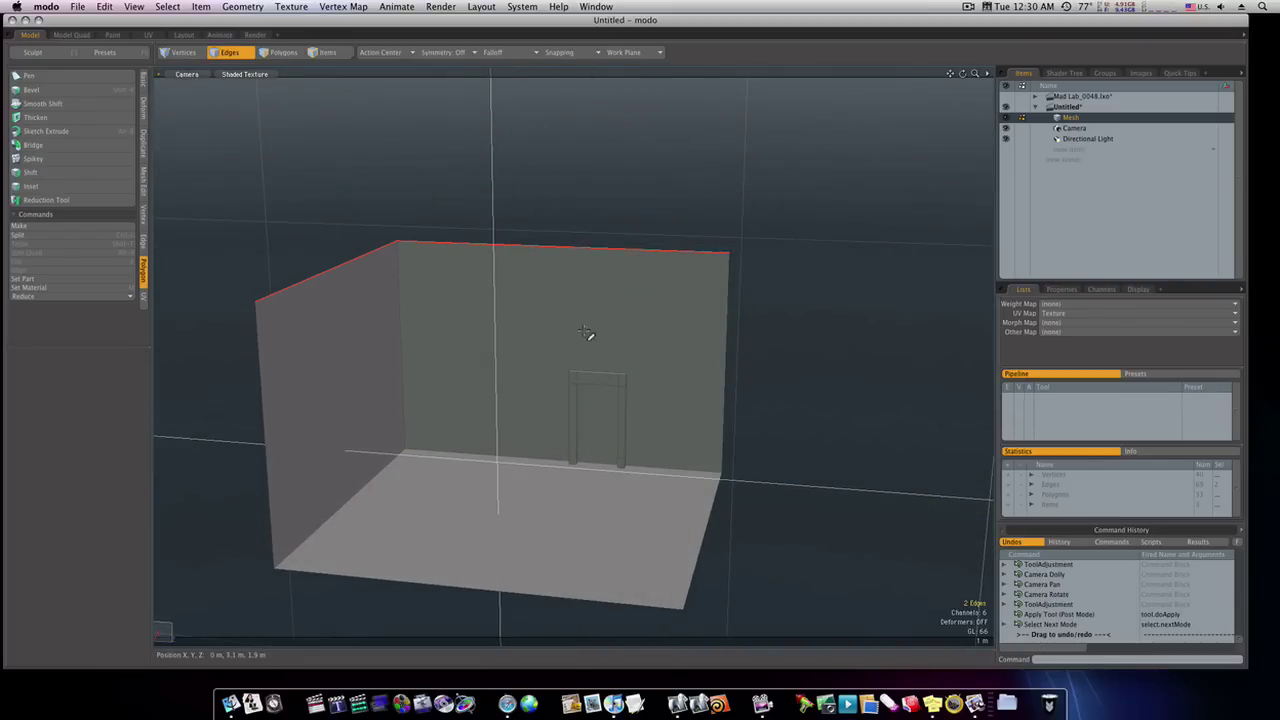
Step: Select the whole door frame, scale it up uniformly and raise it about 400 mm
key("space")
double_click(603, 382)
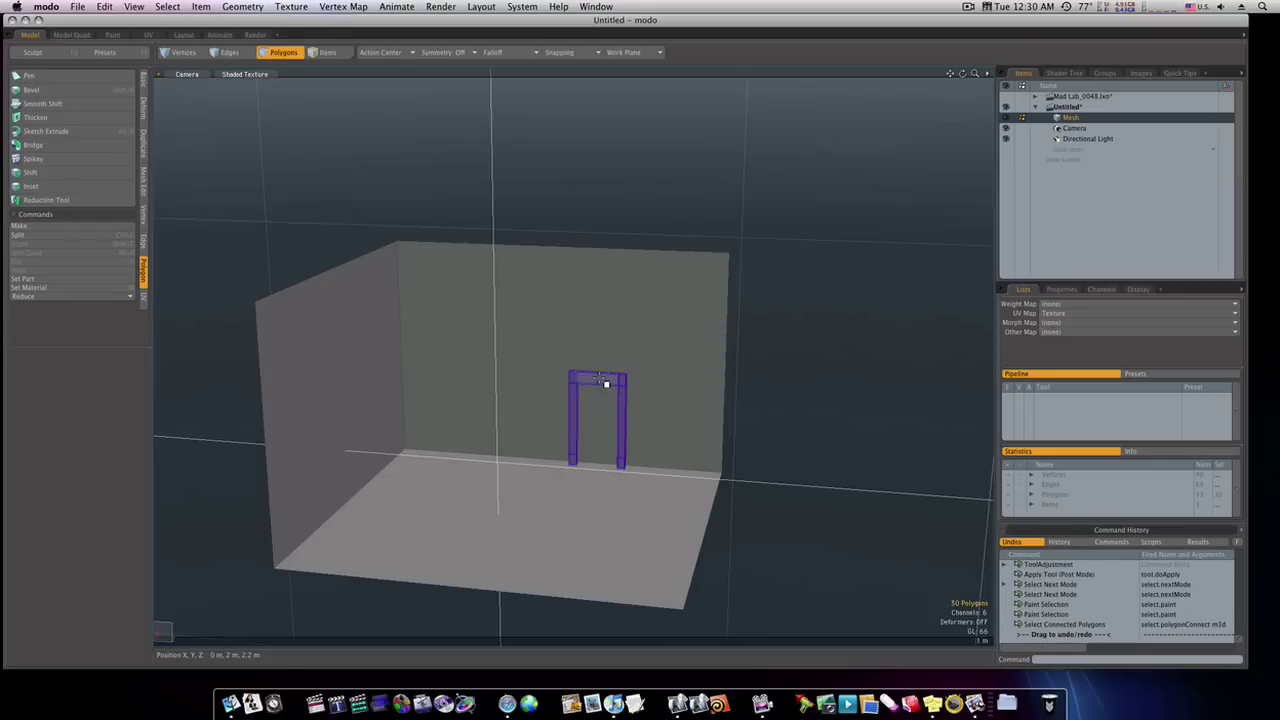
key("r")
mouse_move(603, 418)
left_mouse_down()
mouse_move(662, 400)
mouse_move(597, 403)
left_mouse_up()
key("w")
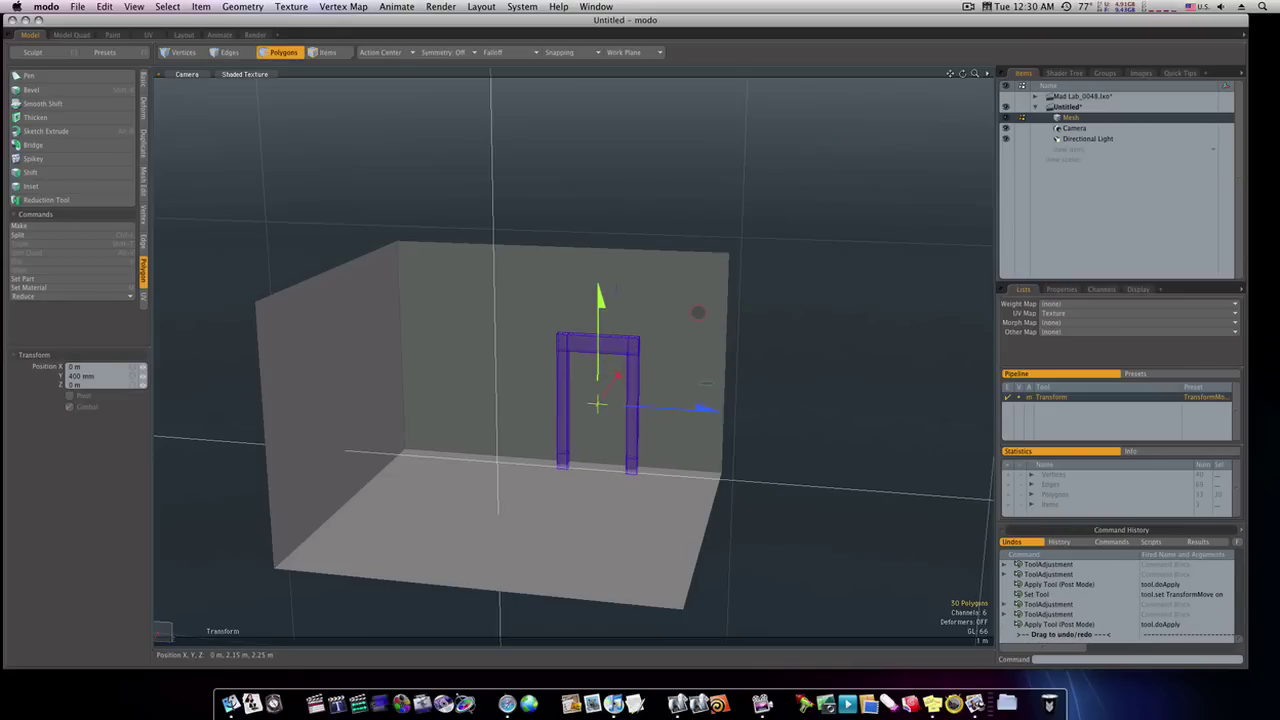
Step: Reduce the door frame's height and reposition it at floor level near the open end of the back wall
key("r")
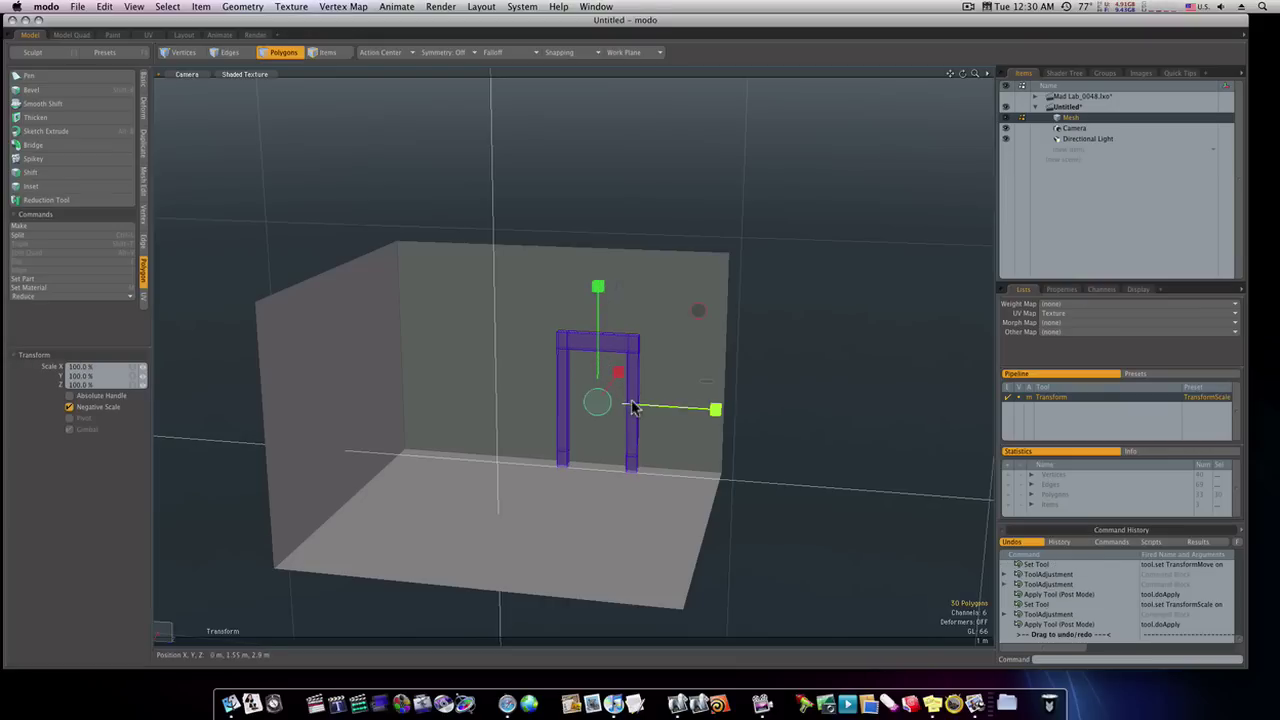
mouse_move(604, 322)
left_mouse_down()
mouse_move(600, 340)
mouse_move(600, 306)
left_mouse_up()
key("w")
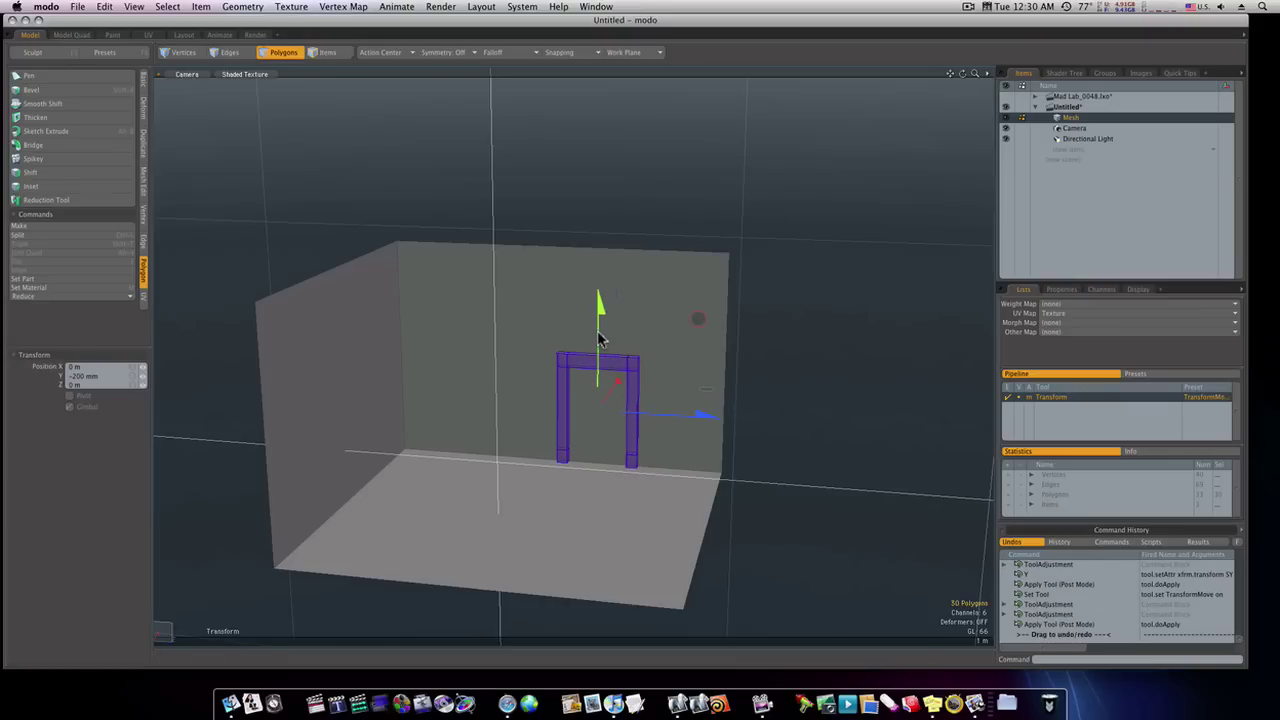
left_click_drag(595, 350, 700, 454, "alt")
key("space")
Step: Select the open end edges of the back wall and floor and pull them far outward in Z beyond the door
key("space")
key("space")
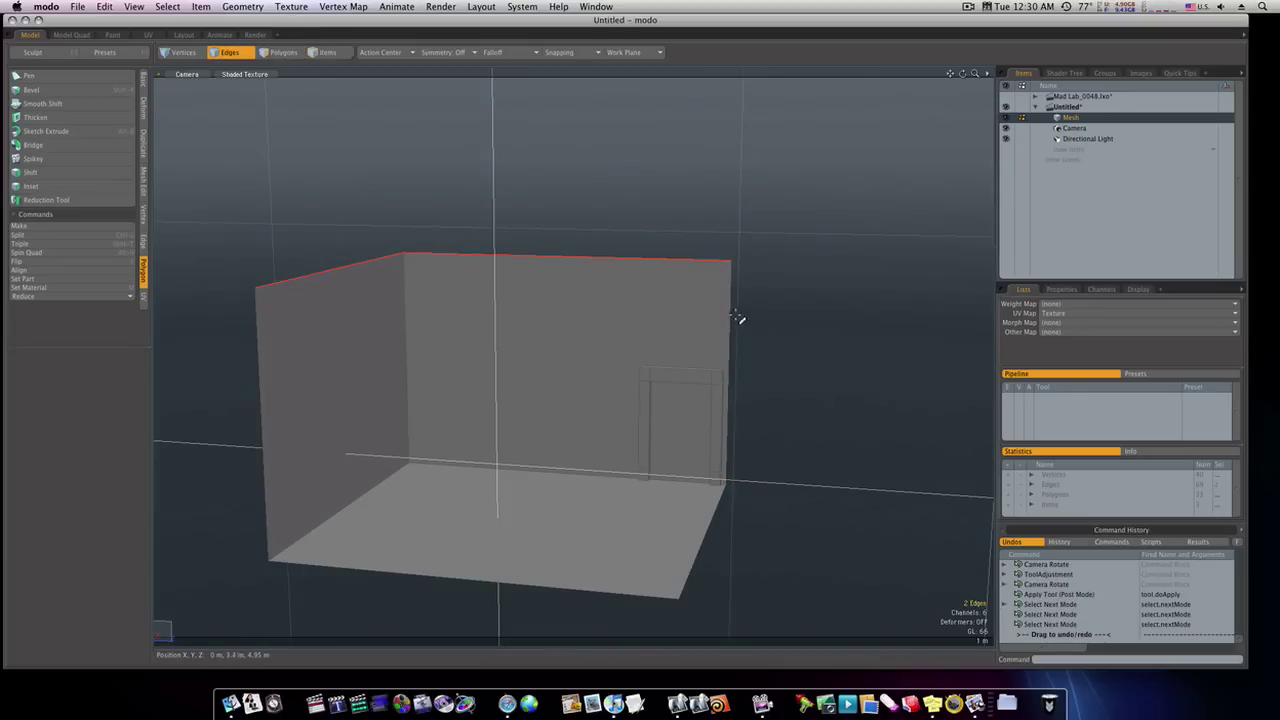
left_click(733, 318)
left_click(755, 540)
left_click(717, 534)
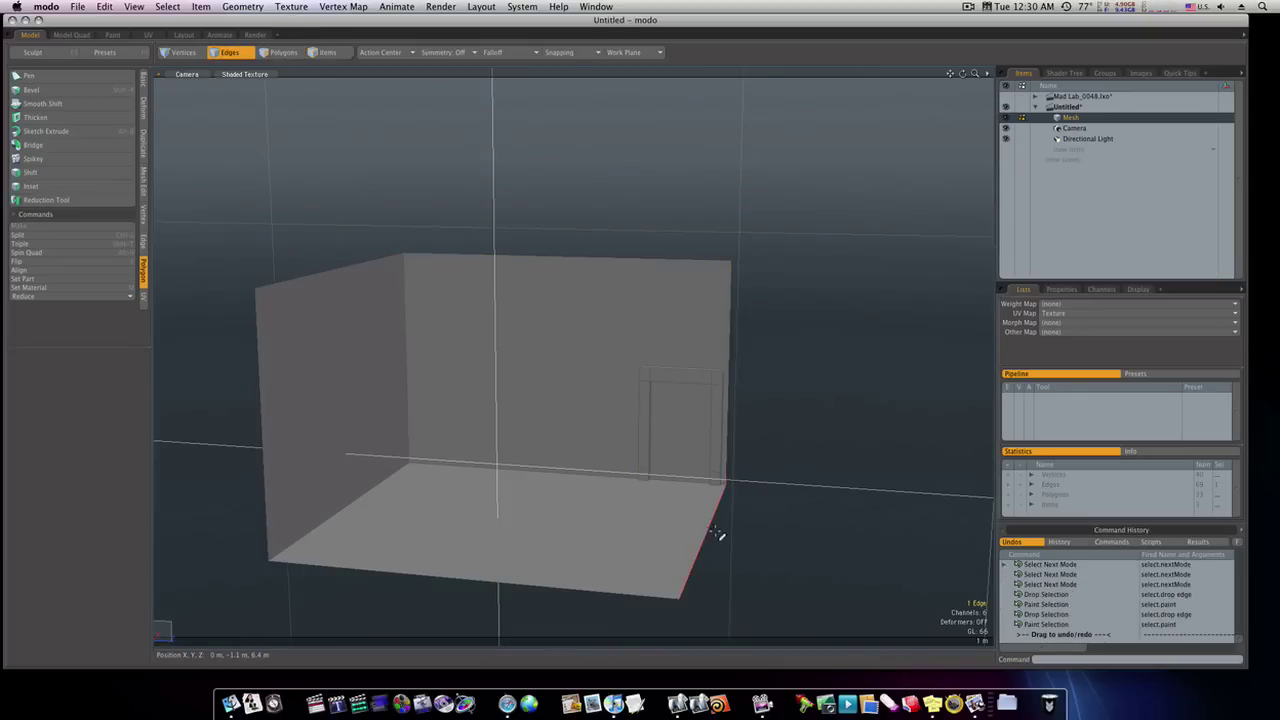
key("w")
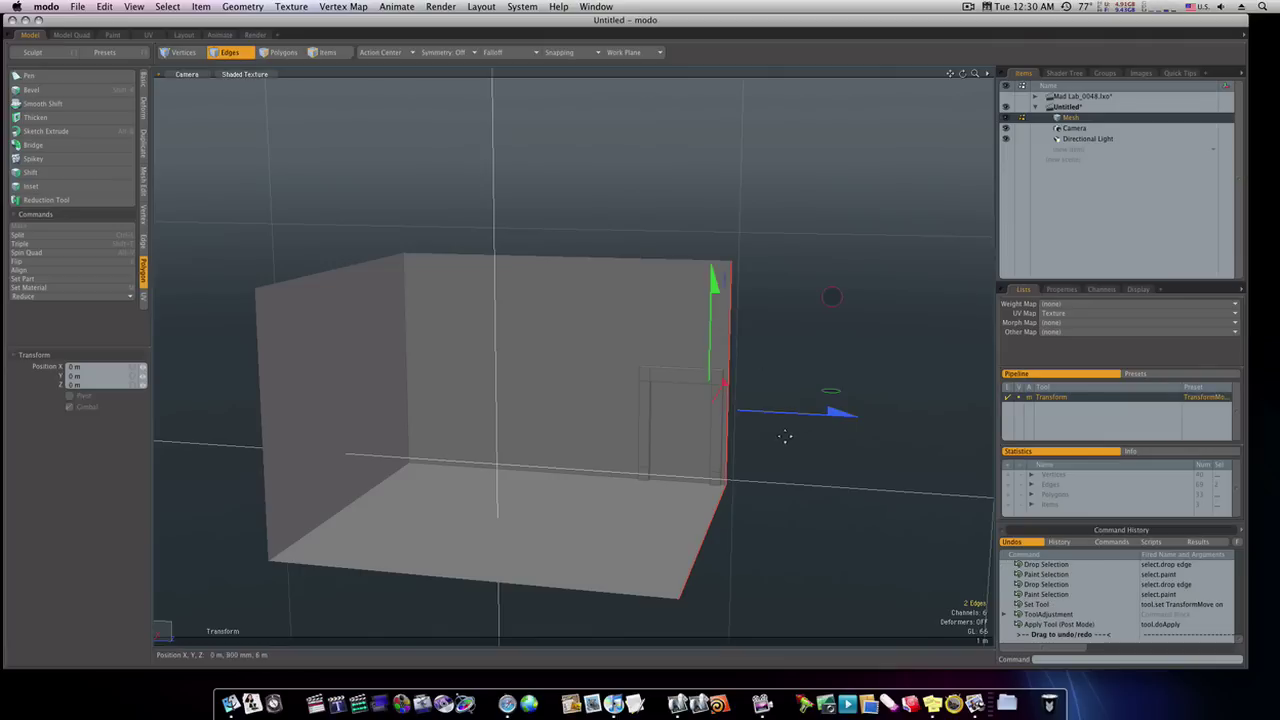
left_click_drag(800, 411, 1025, 429)
left_click_drag(970, 505, 743, 534, "ctrl+alt")
key("space")
Step: Select the front edges of the side wall and floor and move them about -3.2 m in X to deepen the room
left_click_drag(563, 605, 594, 590, "shift")
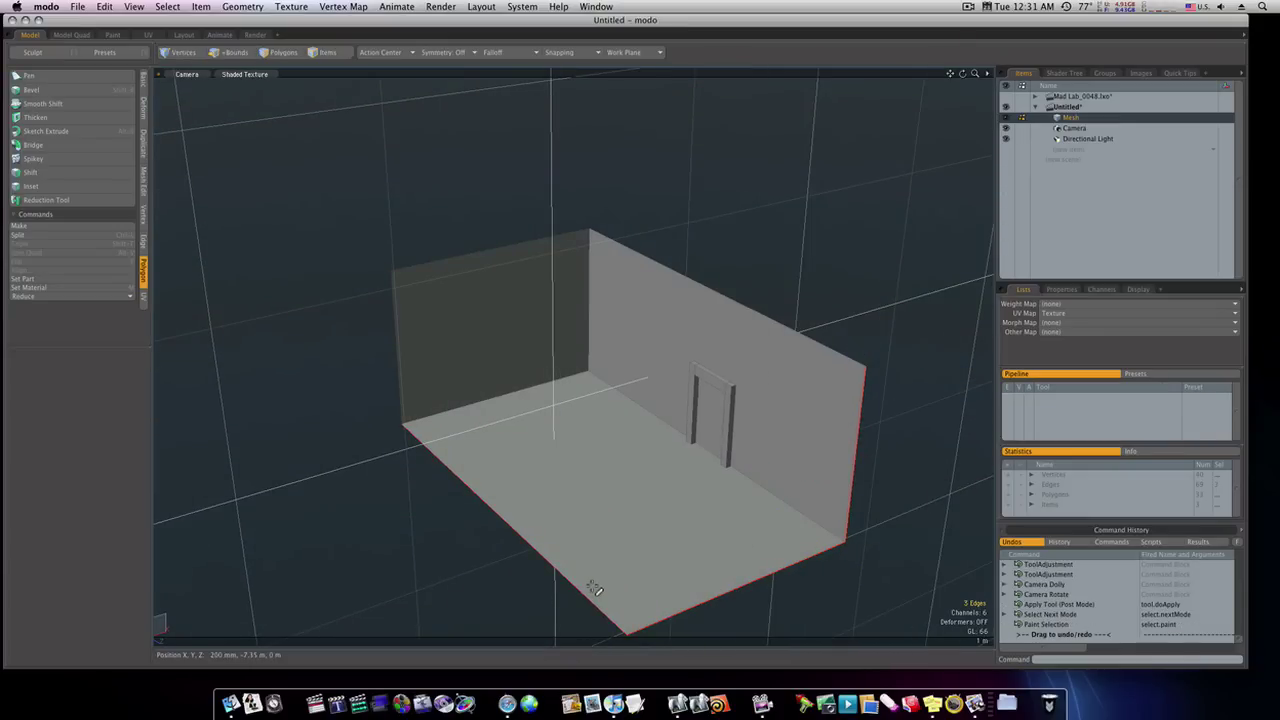
left_click(387, 395)
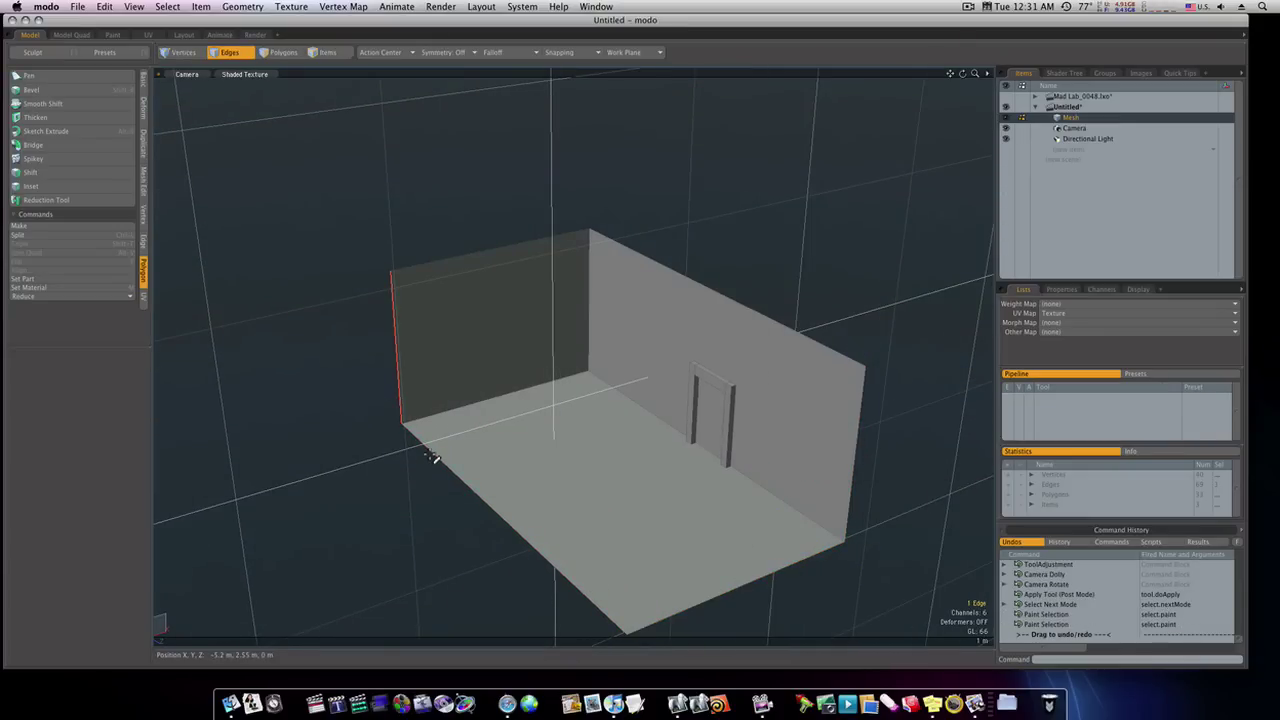
key("w")
left_click_drag(563, 426, 387, 466)
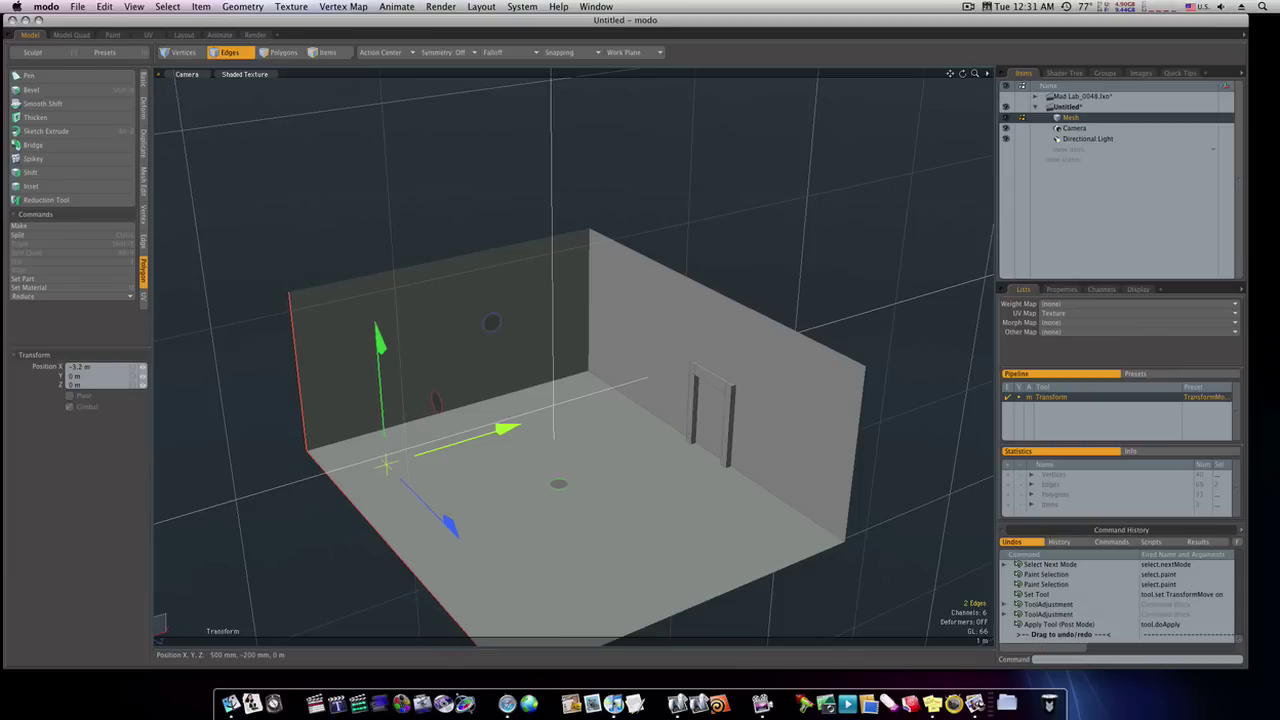
left_click_drag(590, 484, 709, 451, "alt")
key("space")
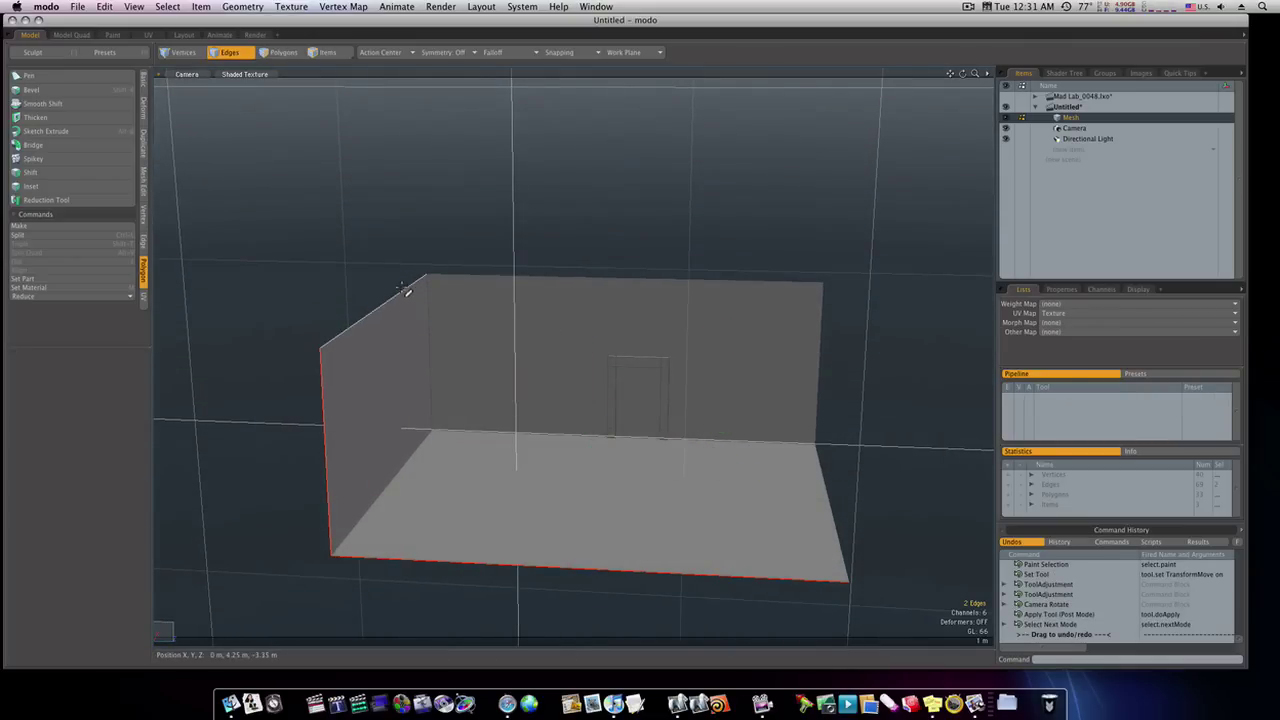
Step: Select the two upper wall edges and raise them further in Y
left_click_drag(409, 291, 474, 286)
key("w")
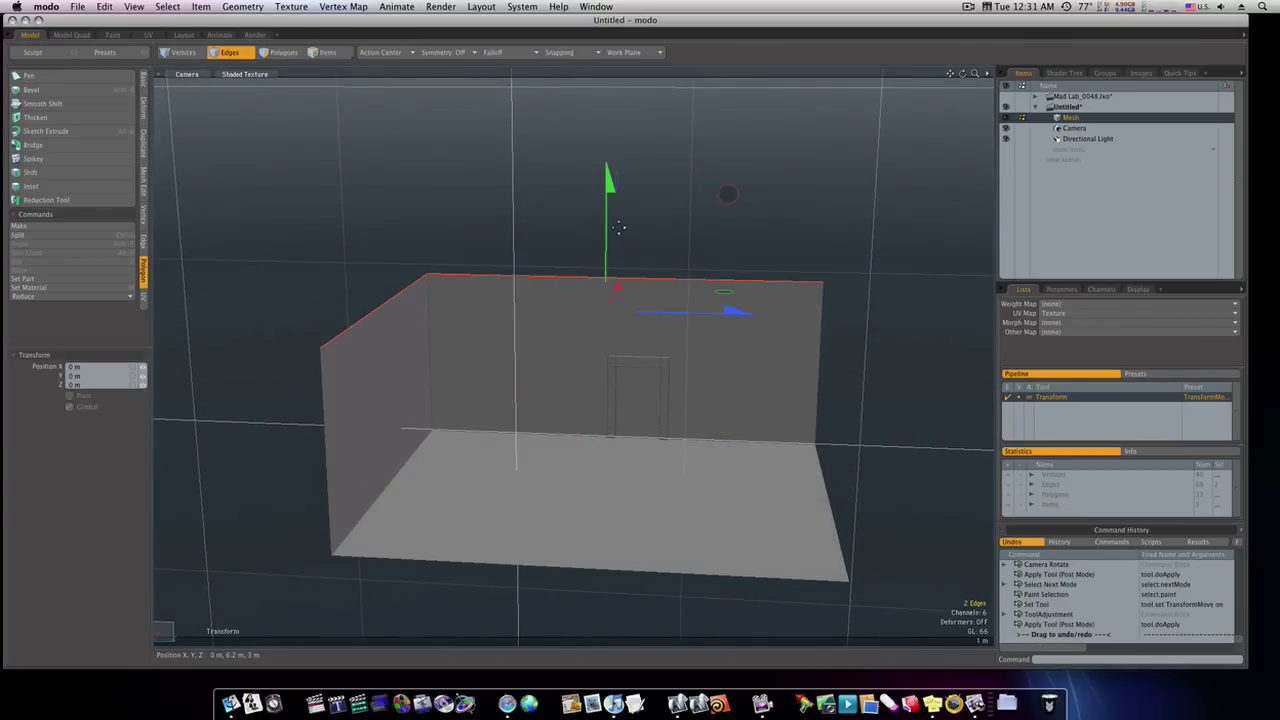
left_click_drag(728, 193, 729, 141)
key("space")
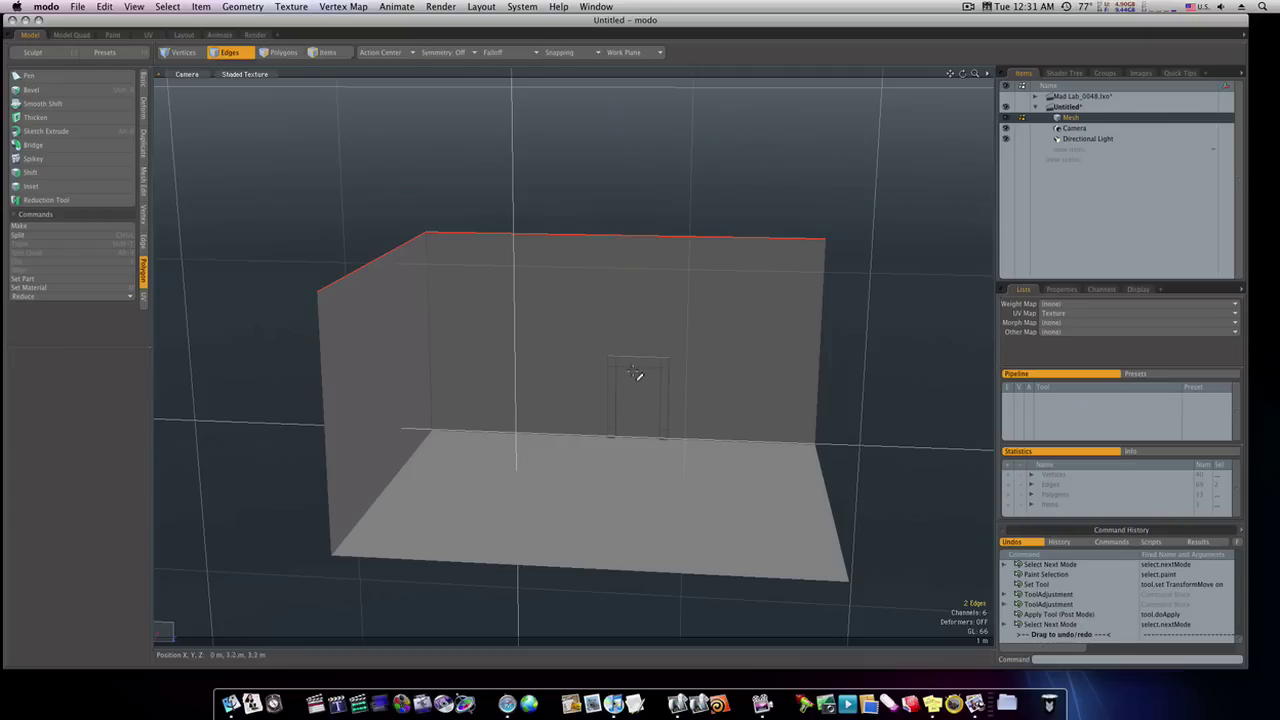
Step: Select the connected door frame polygons, shift them along the back wall in Z and scale them to 114% in Z
key("space")
double_click(637, 369)
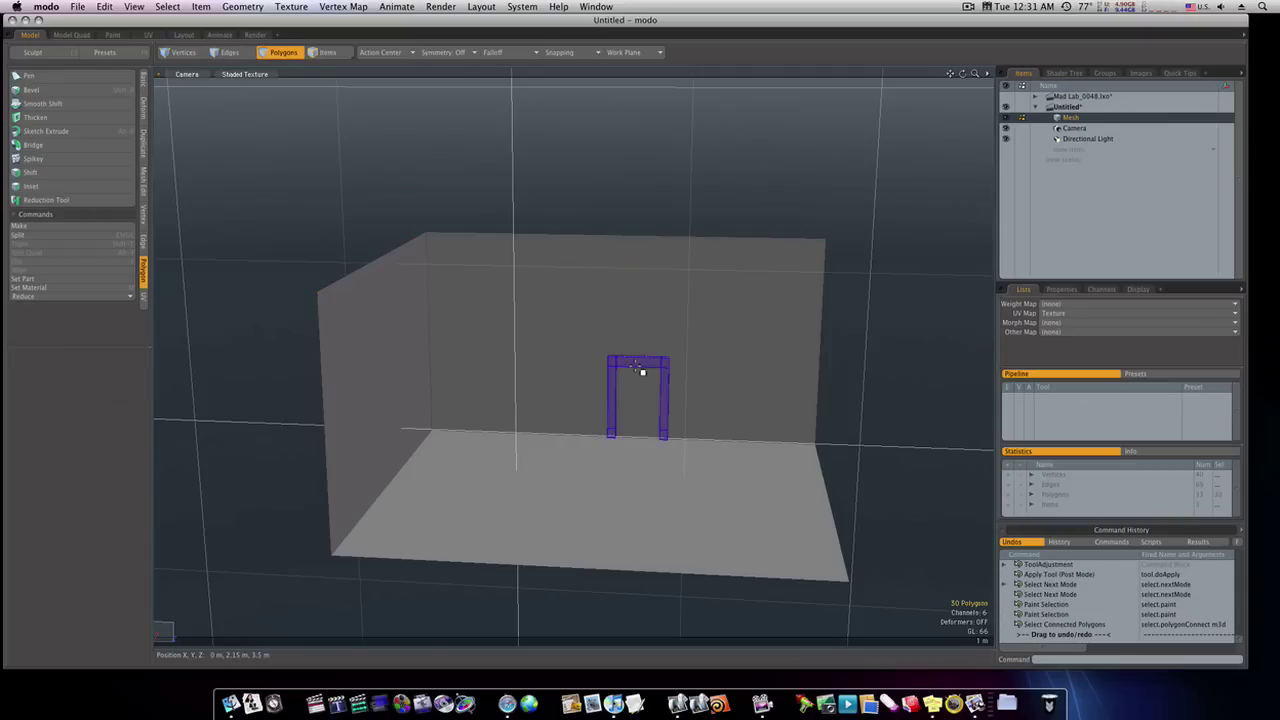
key("w")
left_click_drag(677, 397, 708, 405)
key("r")
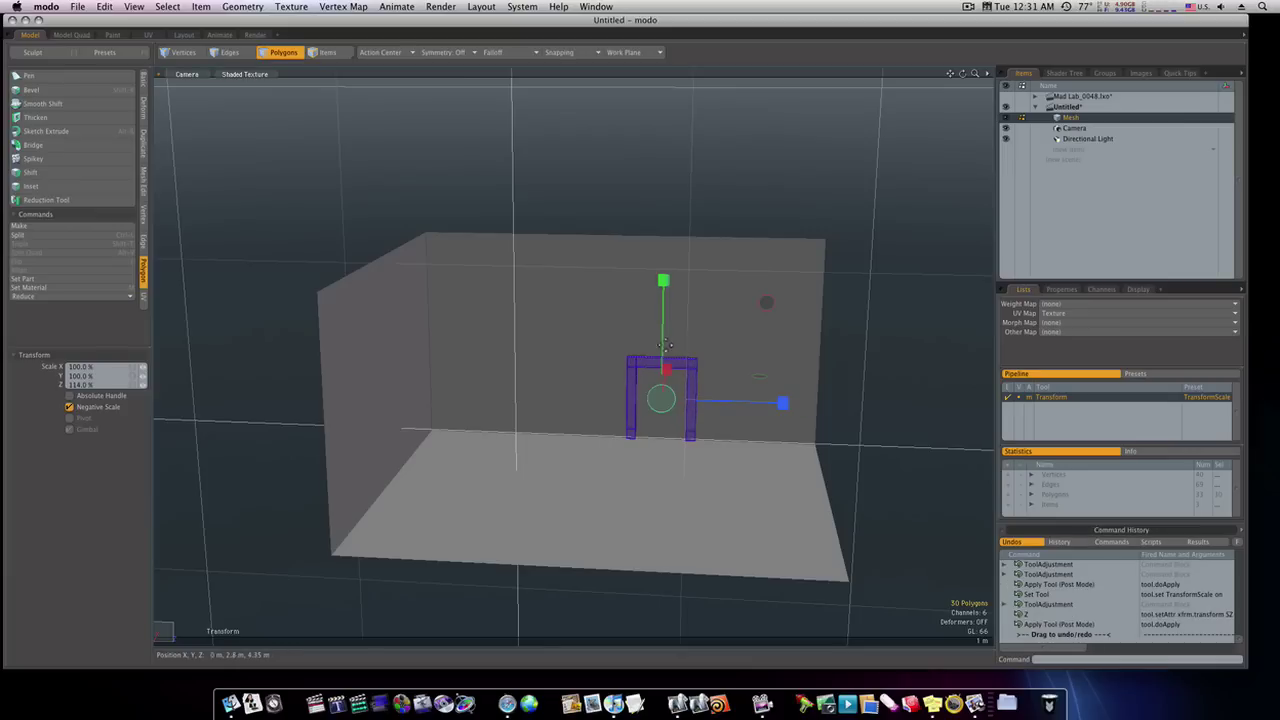
Step: Stretch the door frame slightly in Y, raise it 250 mm and clear the selection
left_click_drag(665, 345, 665, 340)
key("w")
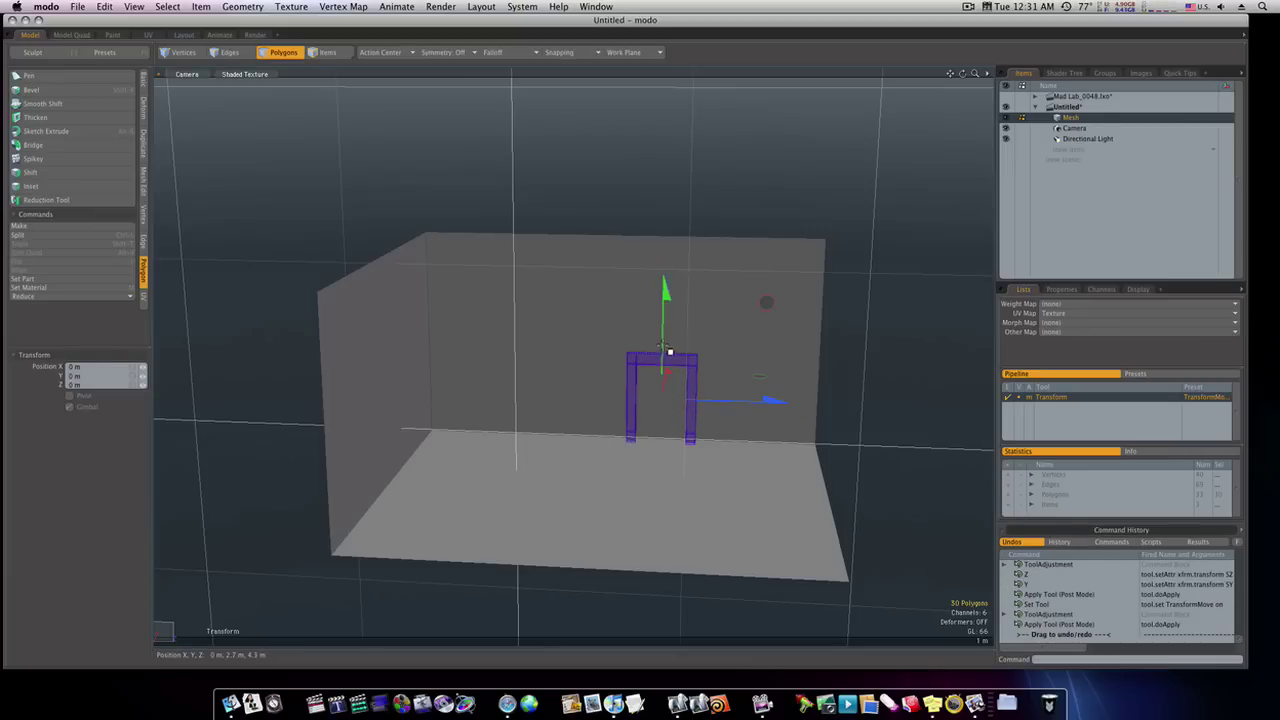
left_click_drag(664, 340, 664, 332)
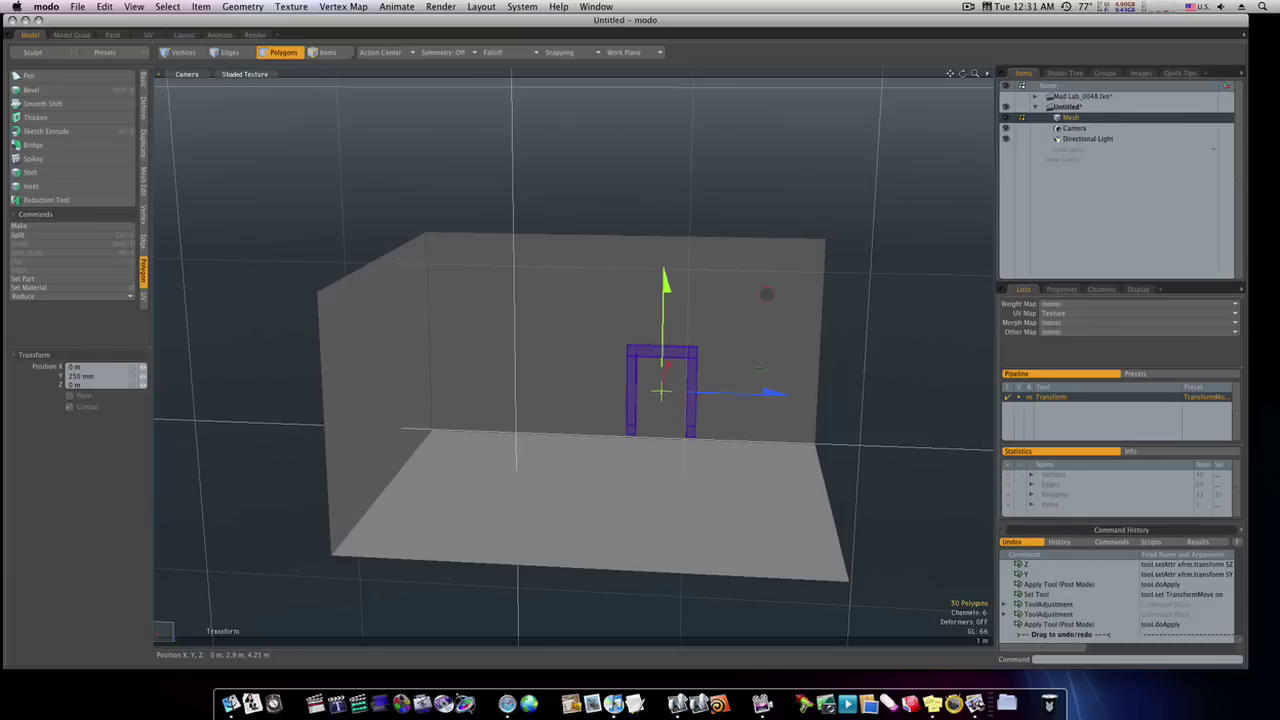
key("space")
left_click(841, 443)
Step: Select the back wall and floor polygons and Loop Slice them across the middle with a count of 1
mouse_move(843, 443)
left_mouse_down("alt")
mouse_move(740, 424)
mouse_move(693, 441)
mouse_move(794, 423)
mouse_move(842, 377)
mouse_move(617, 426)
mouse_move(597, 531)
mouse_move(551, 381)
left_mouse_up("alt")
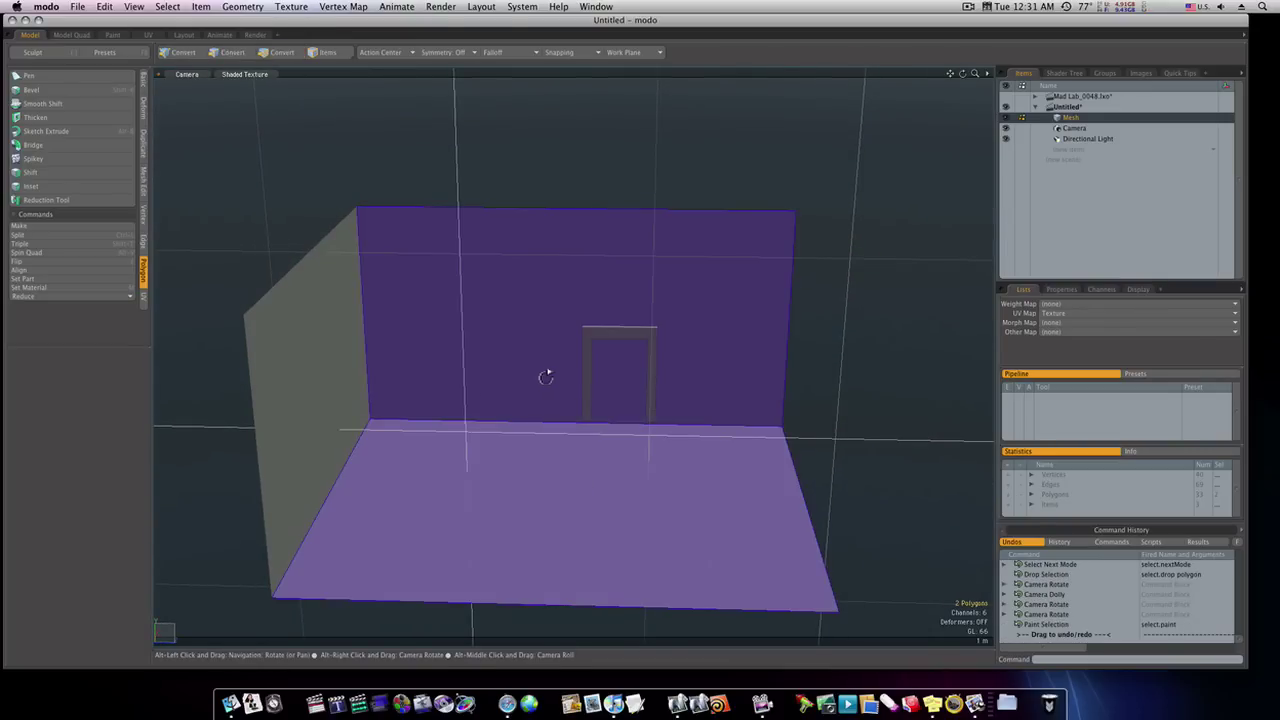
key("alt+c")
left_click(142, 408)
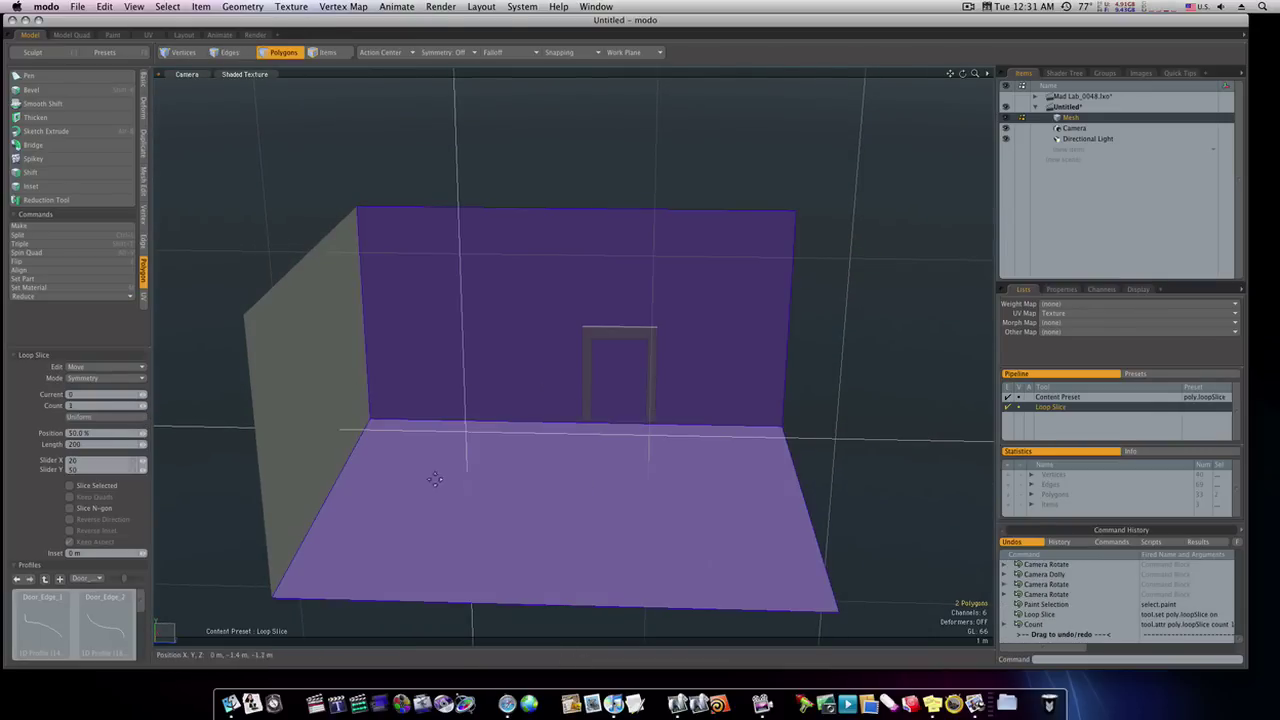
key("space")
Step: Select the two floor polygons and Loop Slice them at 50%, continuing the cut up the side wall
left_click_drag(654, 517, 459, 517)
key("alt+c")
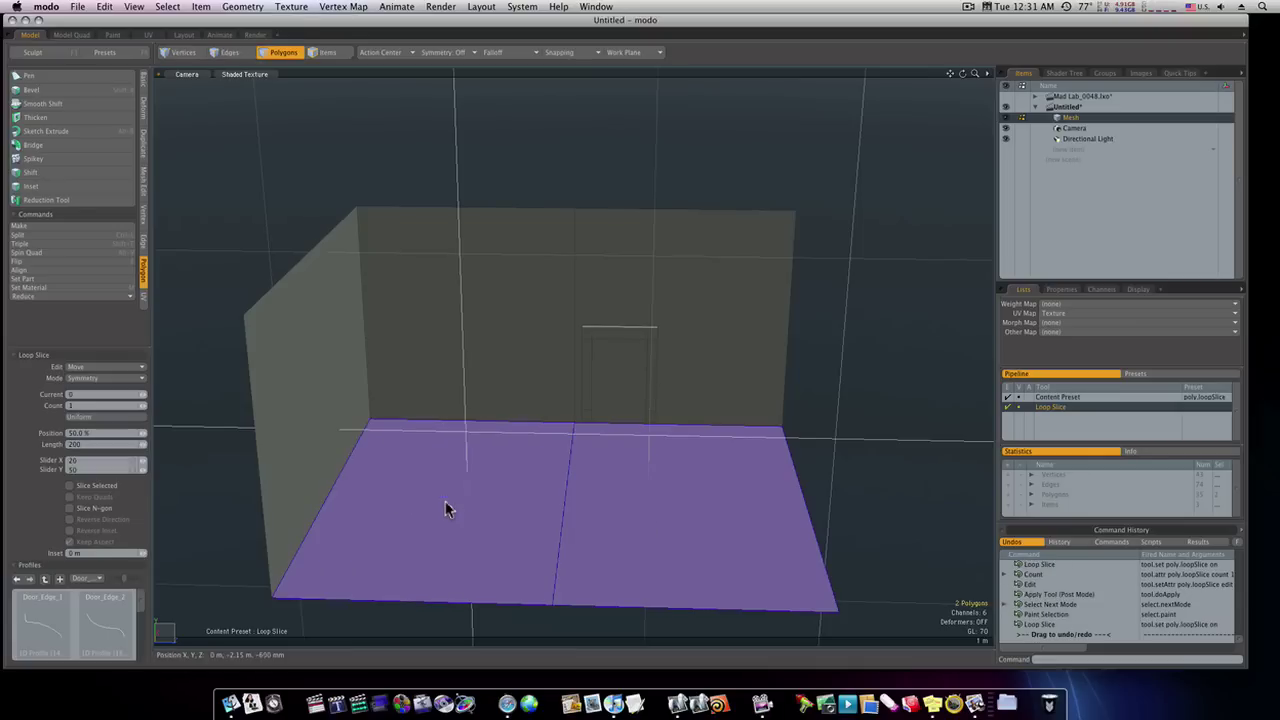
left_click(469, 491)
key("space")
Step: Select the two back wall polygons and Loop Slice them horizontally with a count of 4, continuing around the side wall
key("alt")
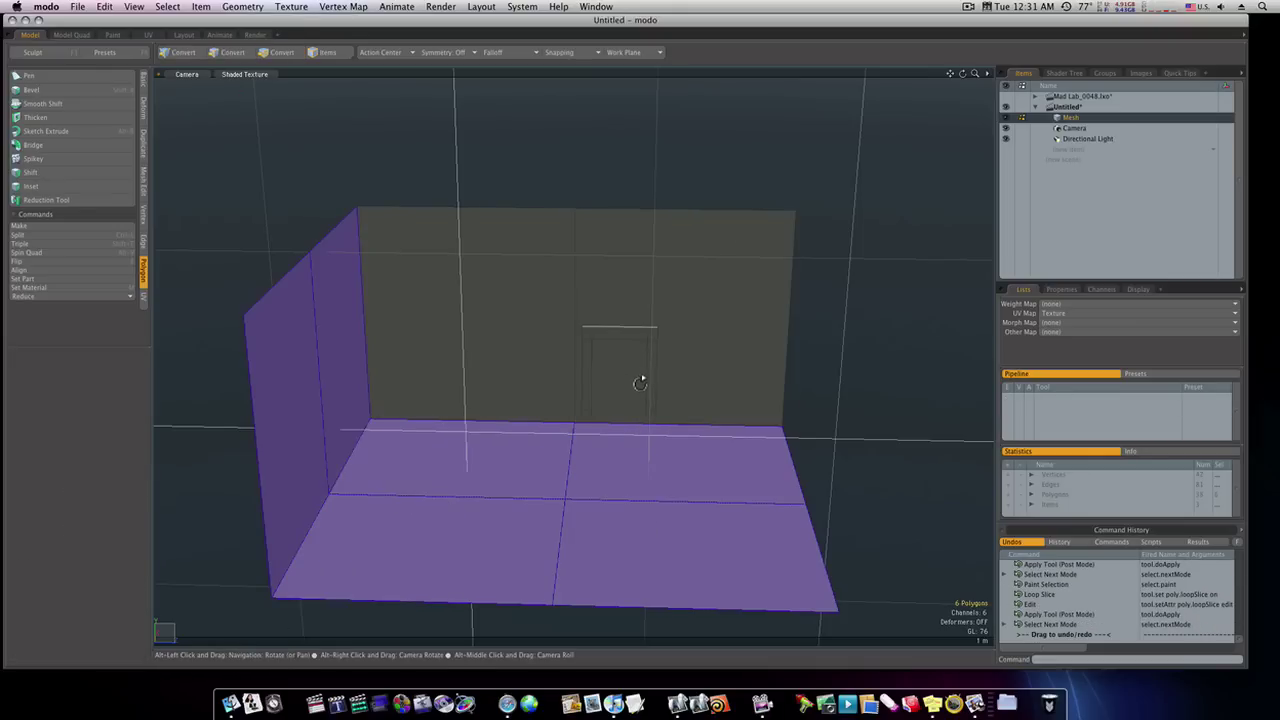
mouse_move(640, 383)
left_mouse_down("alt")
mouse_move(600, 380)
mouse_move(646, 377)
left_mouse_up("alt")
left_click_drag(711, 311, 528, 277)
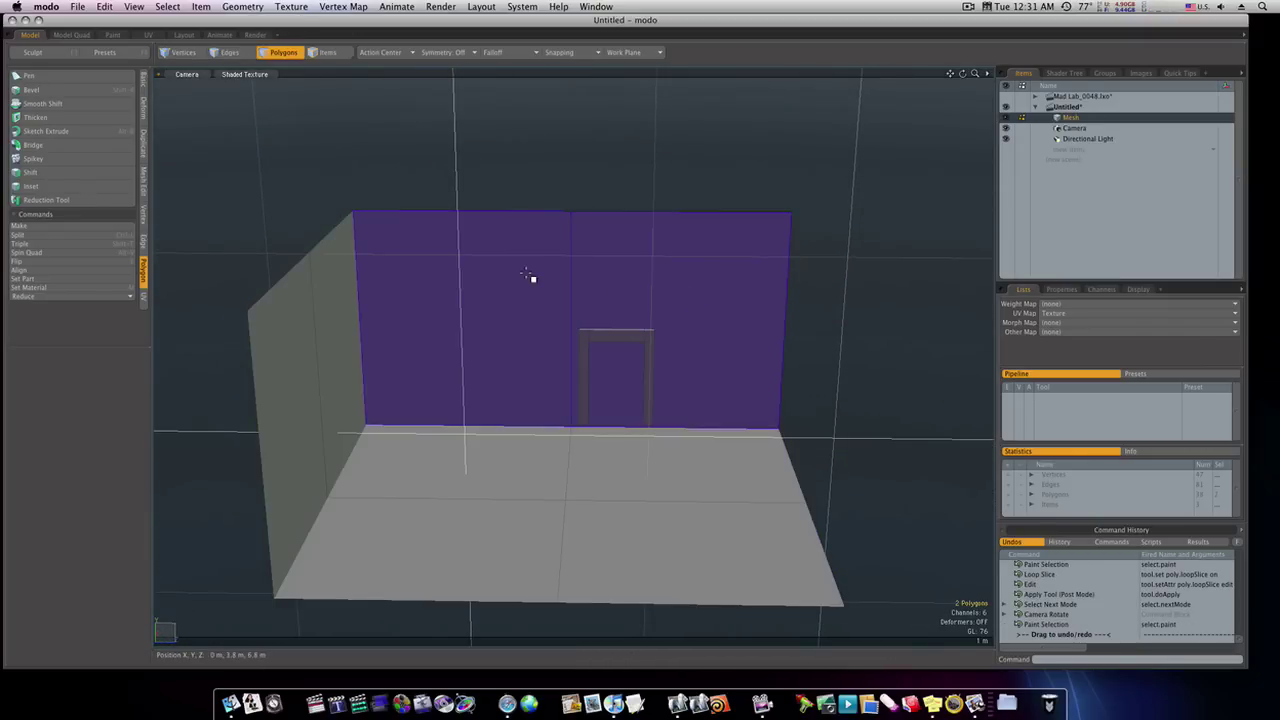
key("alt+c")
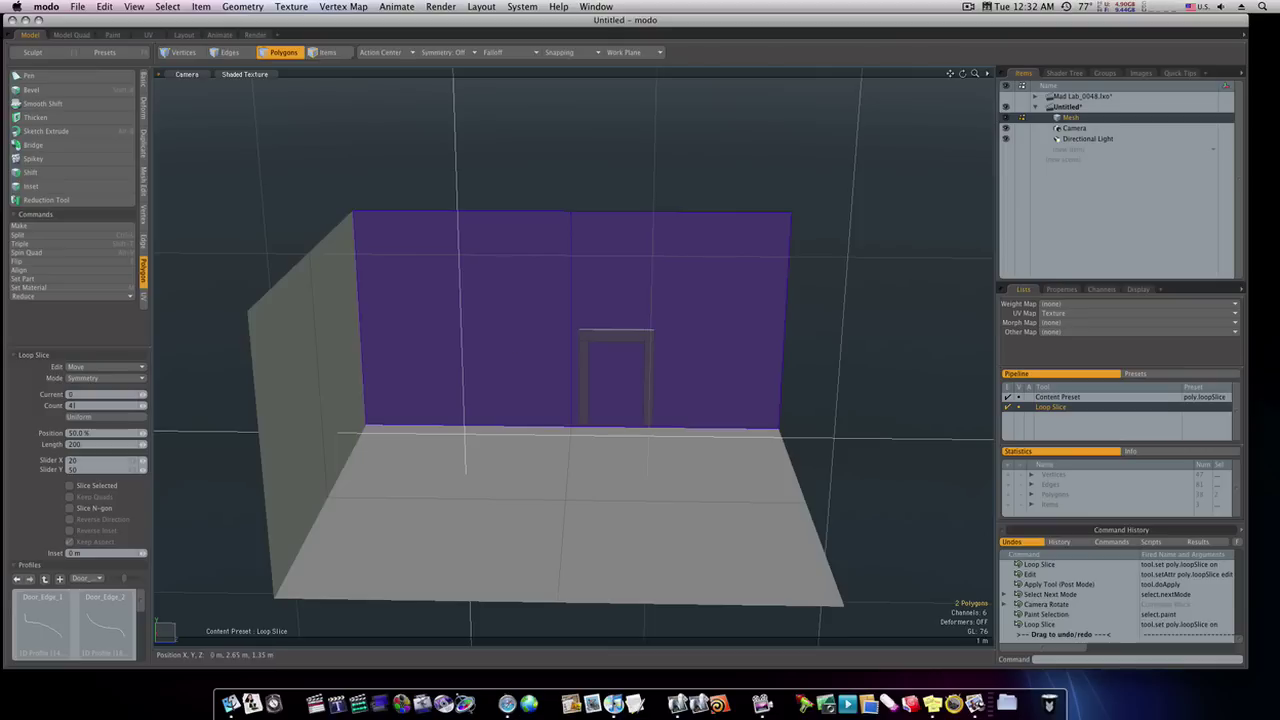
left_click(510, 345)
key("alt")
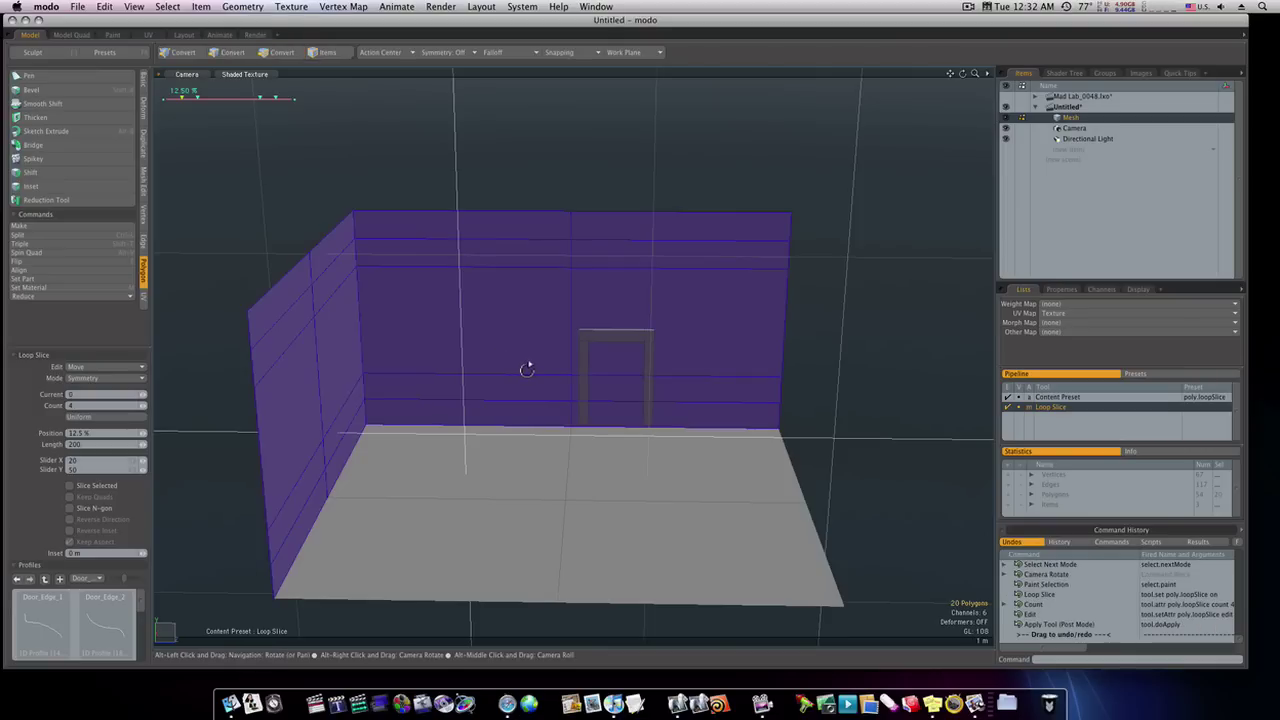
left_click_drag(527, 369, 457, 363, "alt")
key("space")
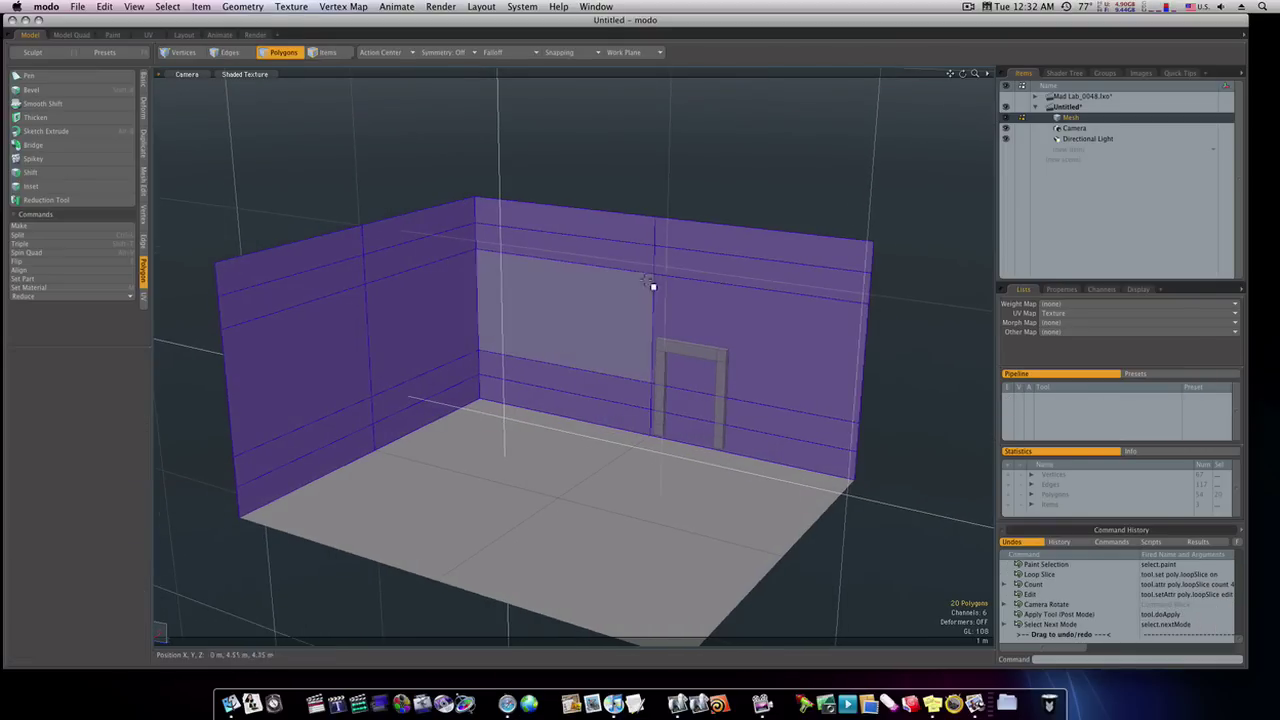
Step: Select the second horizontal edge loop from the top of the walls and lower it 2.1 m in Y
key("space")
key("space")
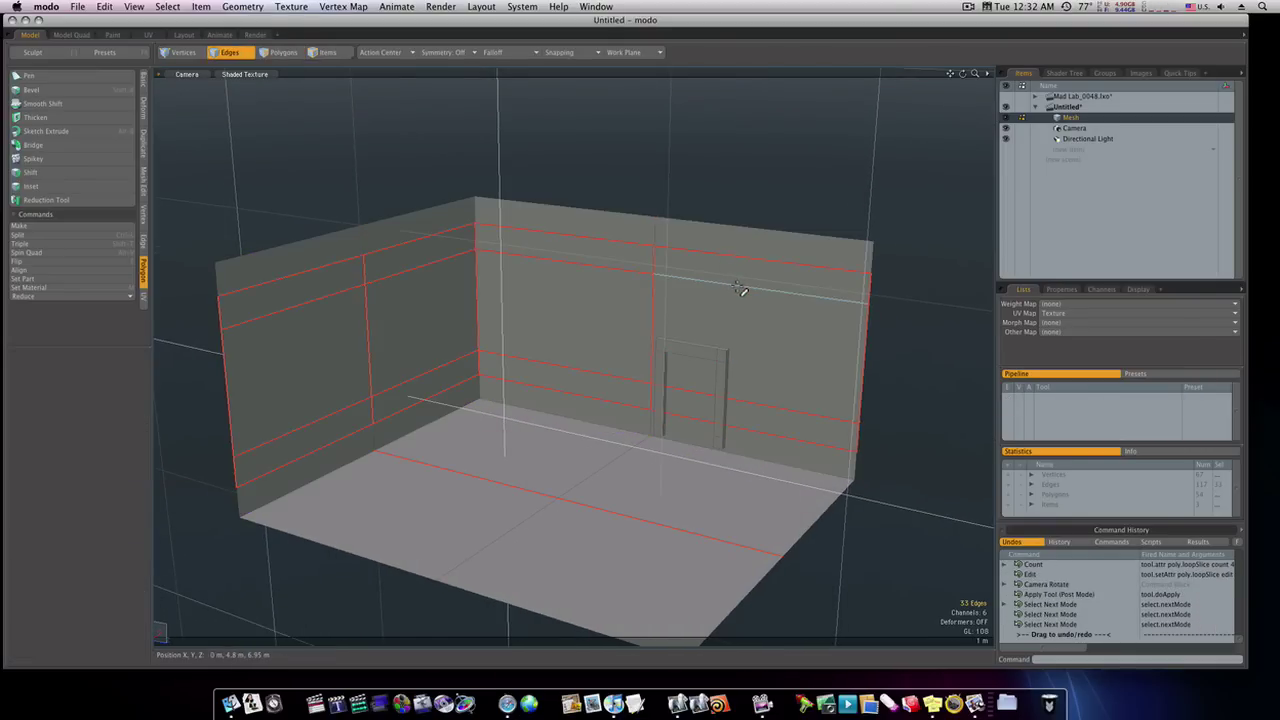
double_click(740, 288)
key("w")
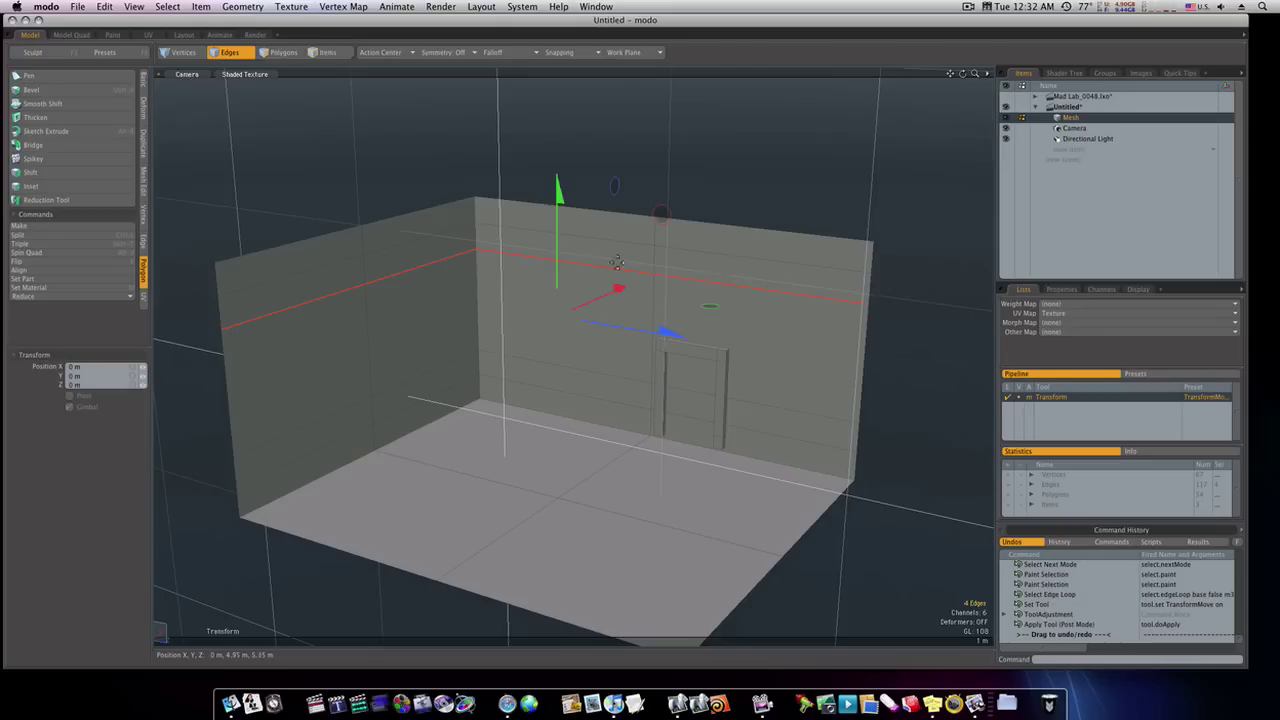
left_click_drag(548, 238, 549, 318)
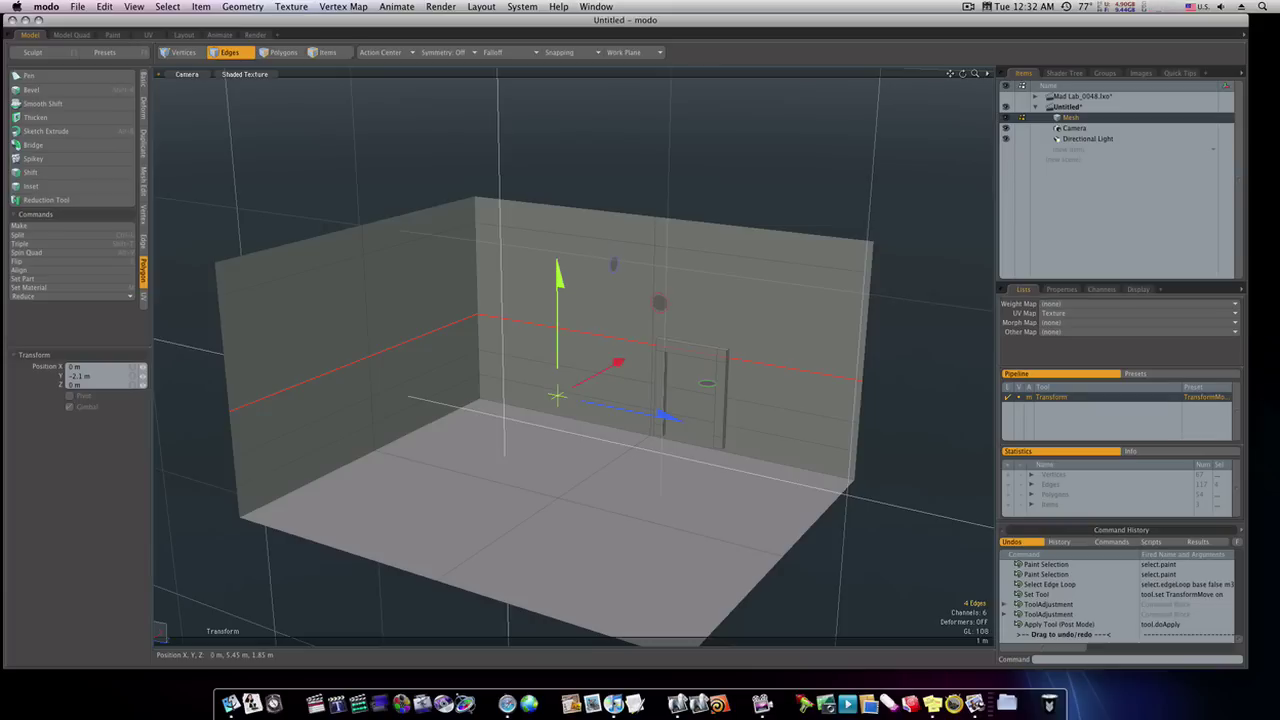
key("space")
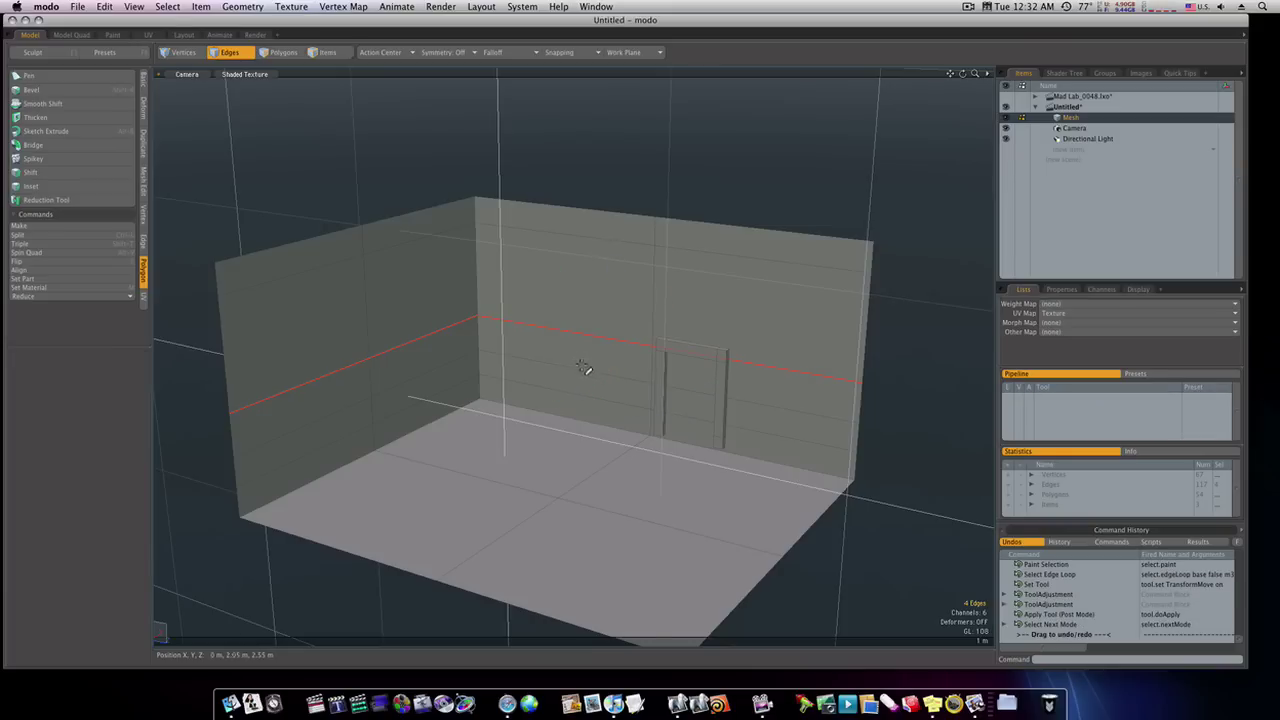
Step: Select the second horizontal edge loop from the floor and raise it 850 mm in Y
double_click(585, 372)
key("w")
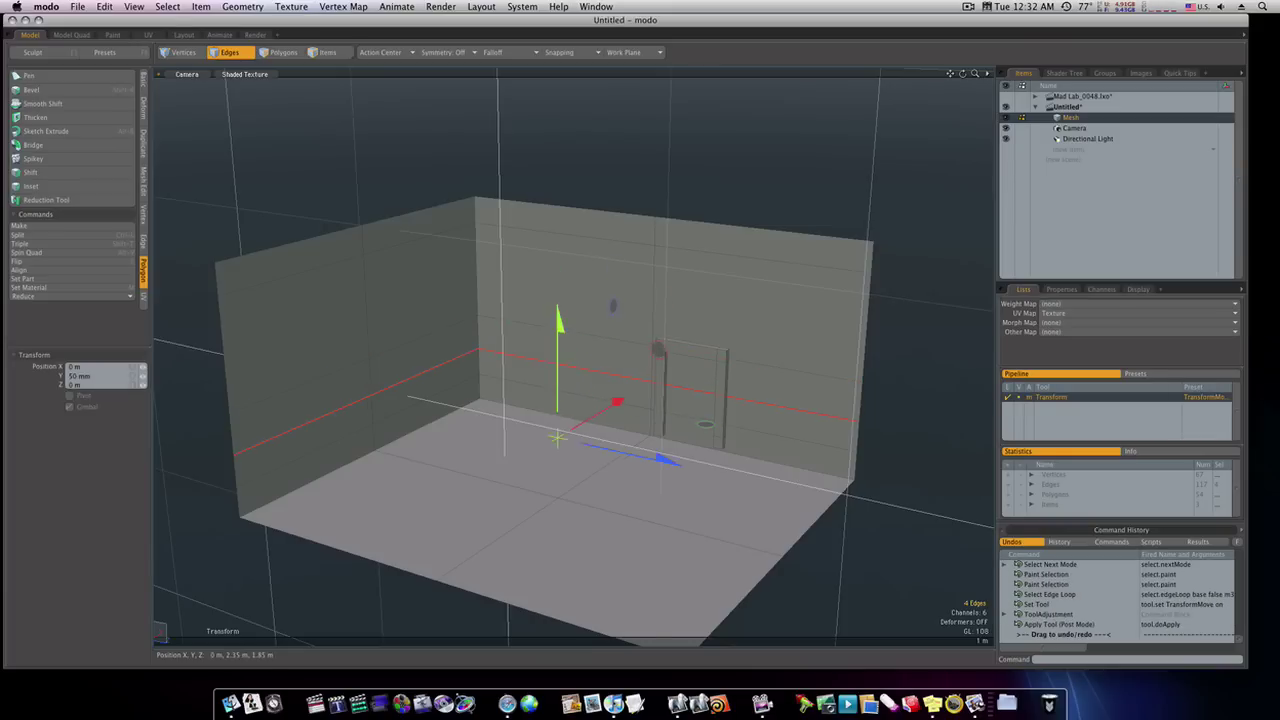
left_click_drag(558, 345, 558, 317)
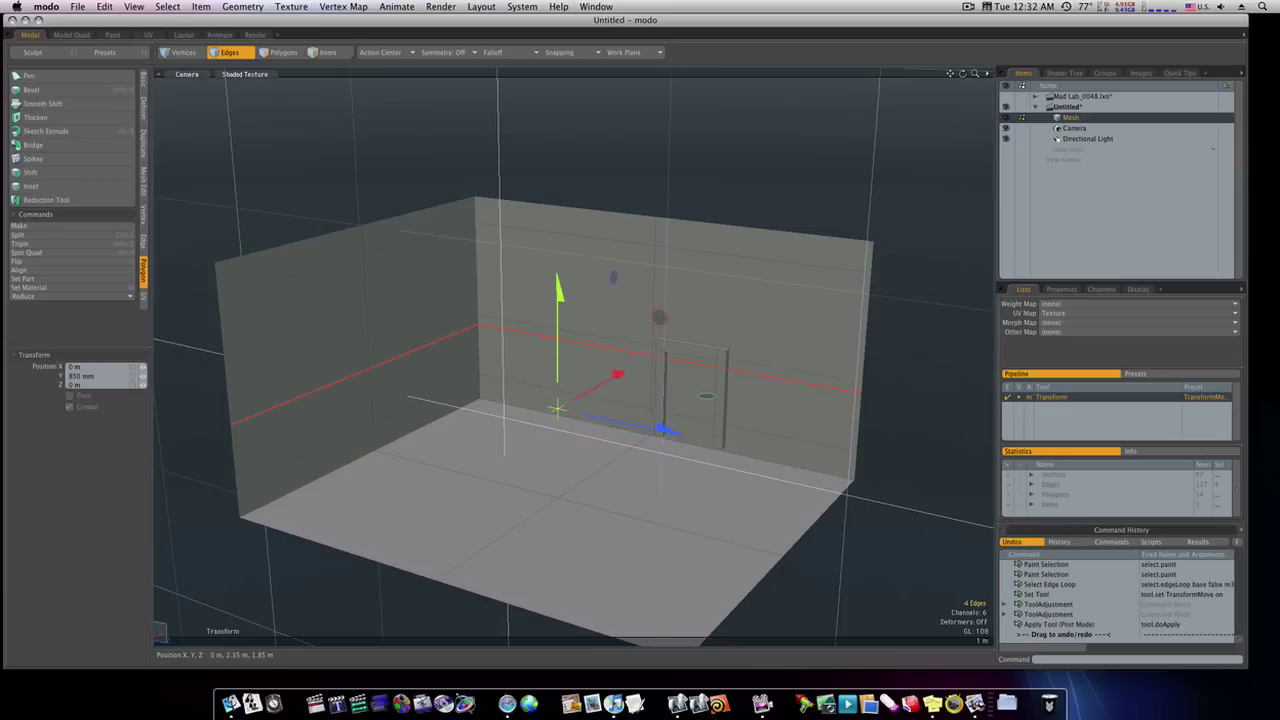
key("space")
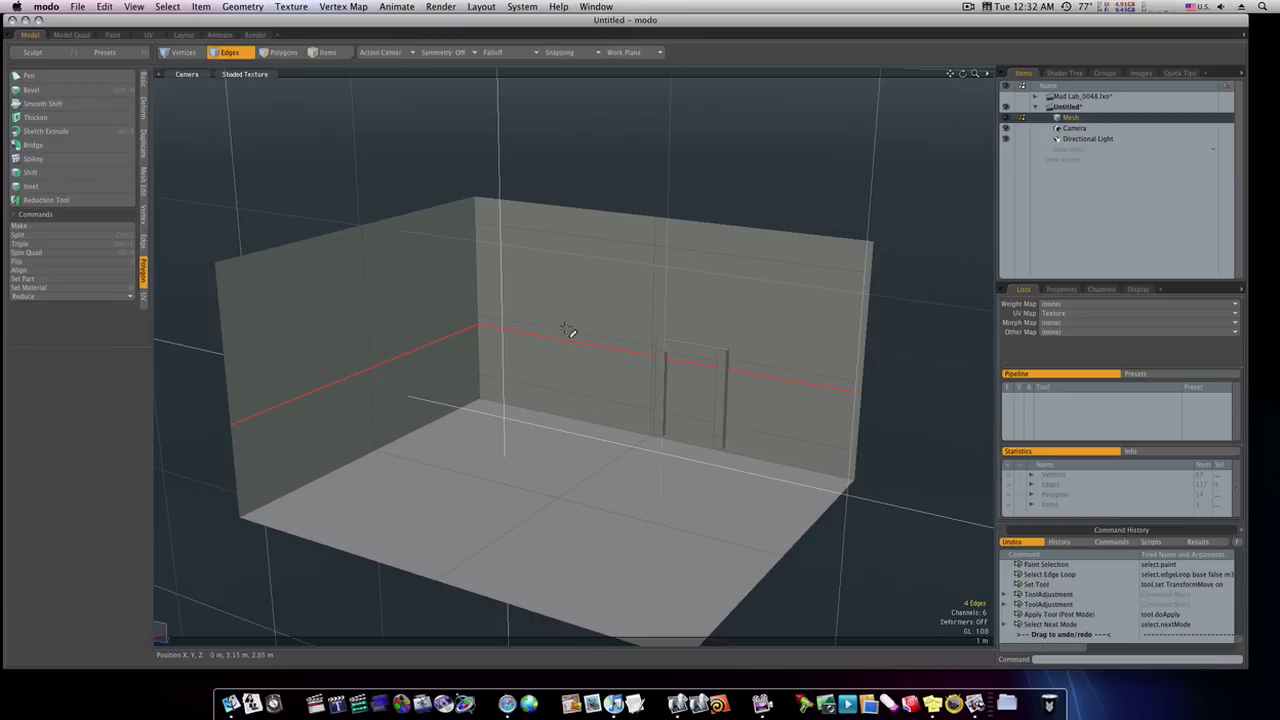
Step: Raise the wall edge loop just above the middle slightly, and lower the topmost edge loop to sit close above it
double_click(570, 332)
key("w")
left_click_drag(558, 316, 558, 279)
key("space")
double_click(638, 246)
key("w")
left_click_drag(563, 218, 563, 287)
key("space")
Step: Raise the third wall edge loop 850 mm and the lowest one 2.1 m in Y, gathering all four around mid-height
double_click(585, 345)
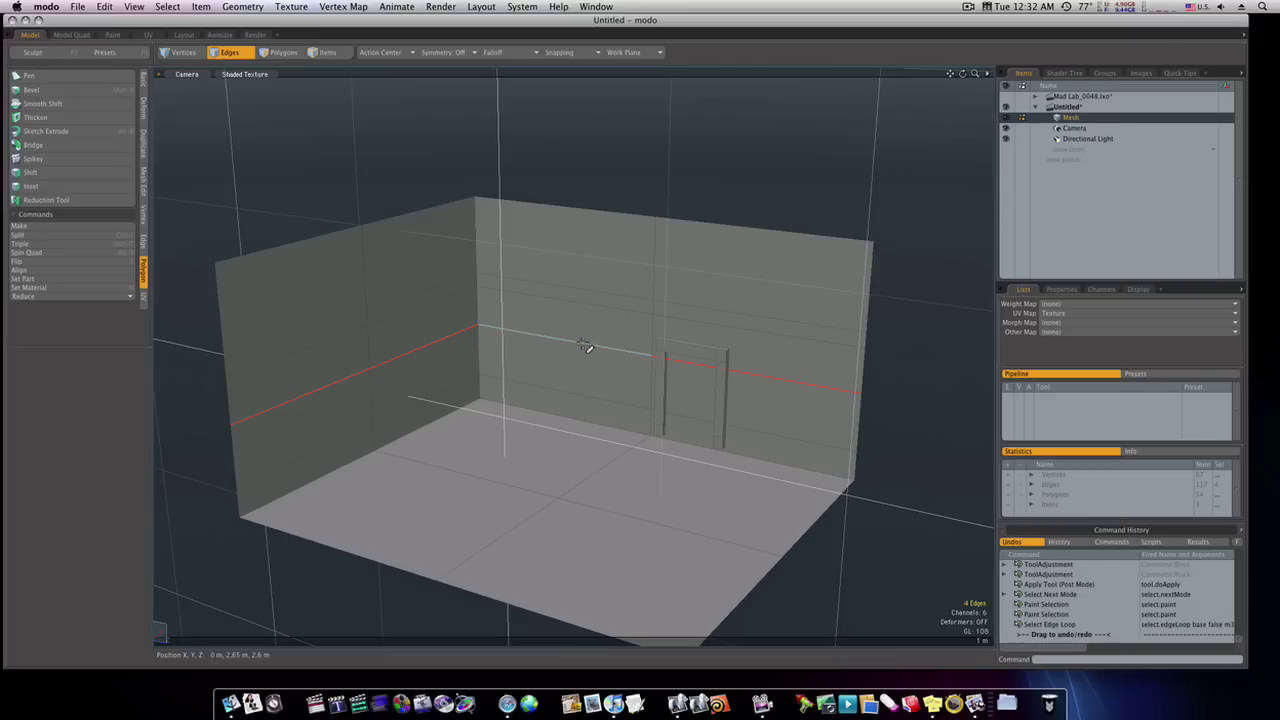
key("w")
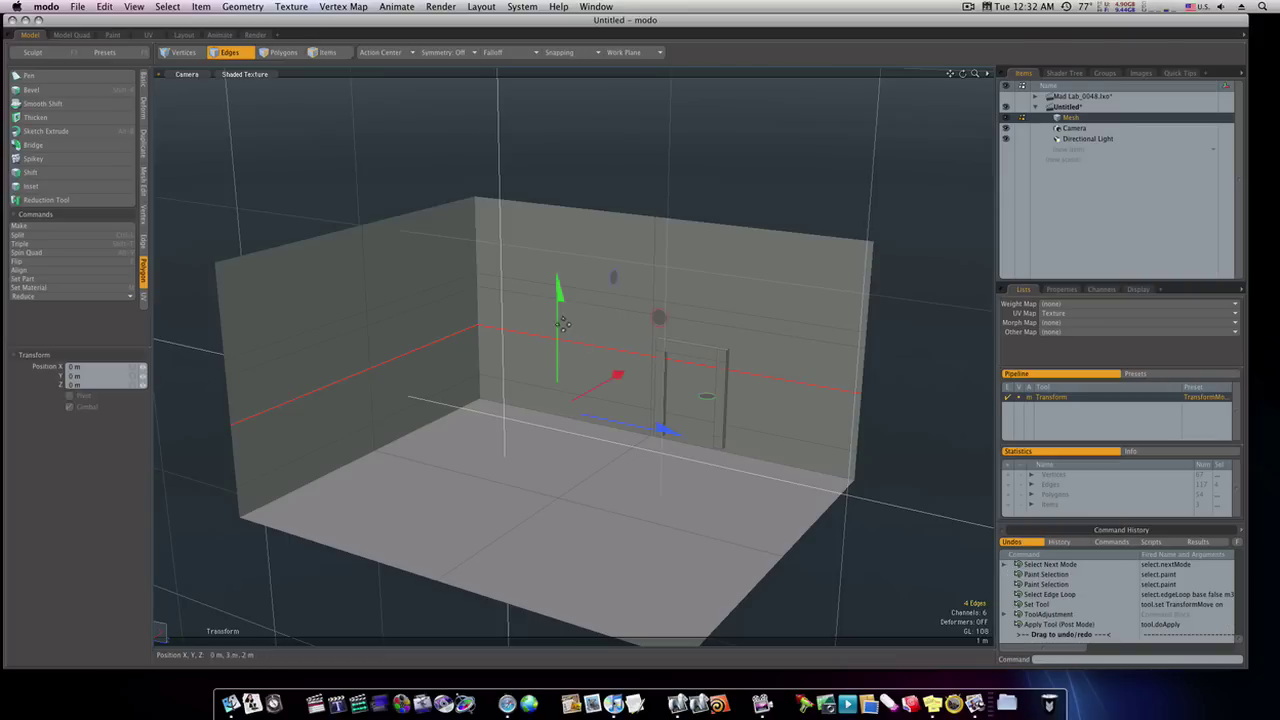
left_click_drag(557, 405, 557, 388)
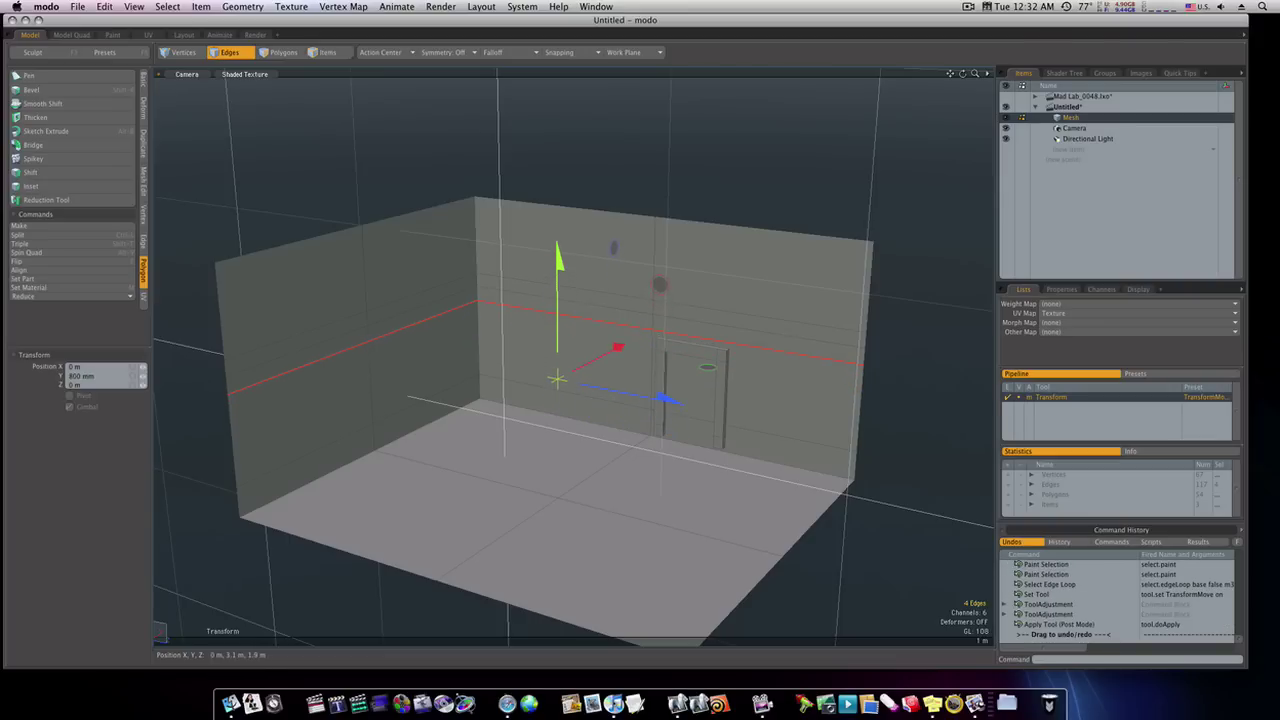
key("space")
key("super+z")
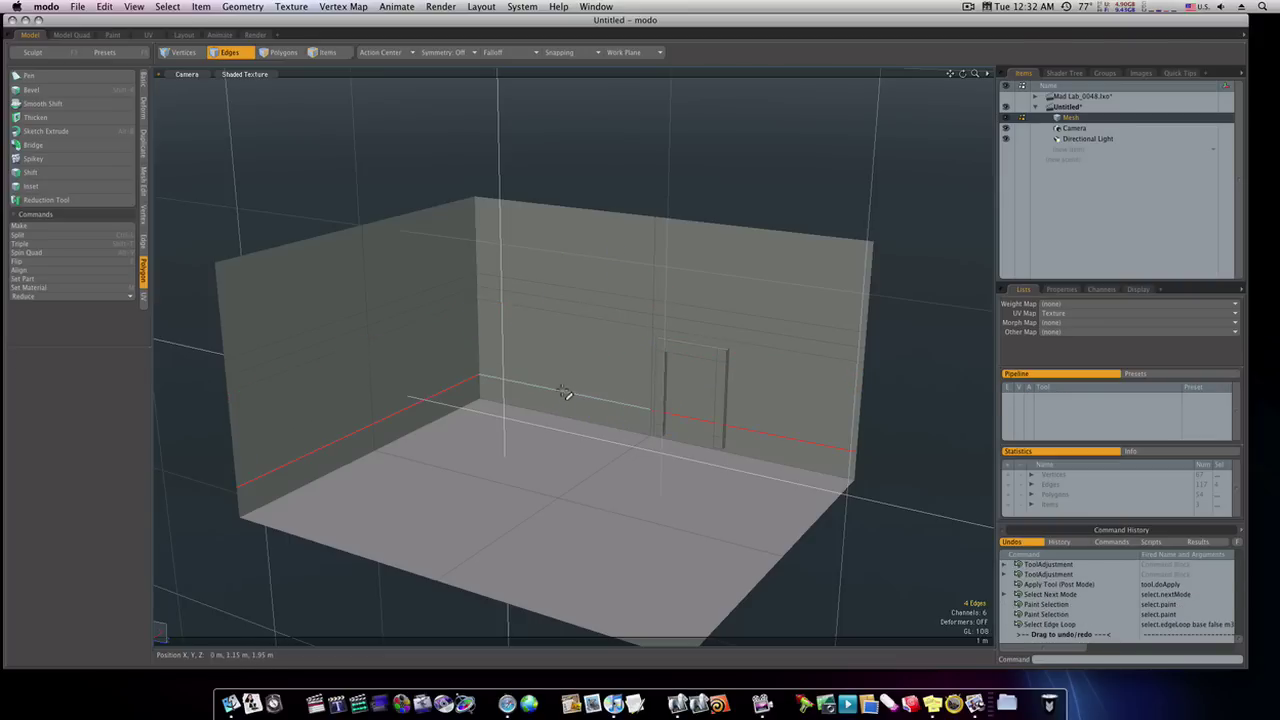
left_click_drag(558, 290, 558, 277)
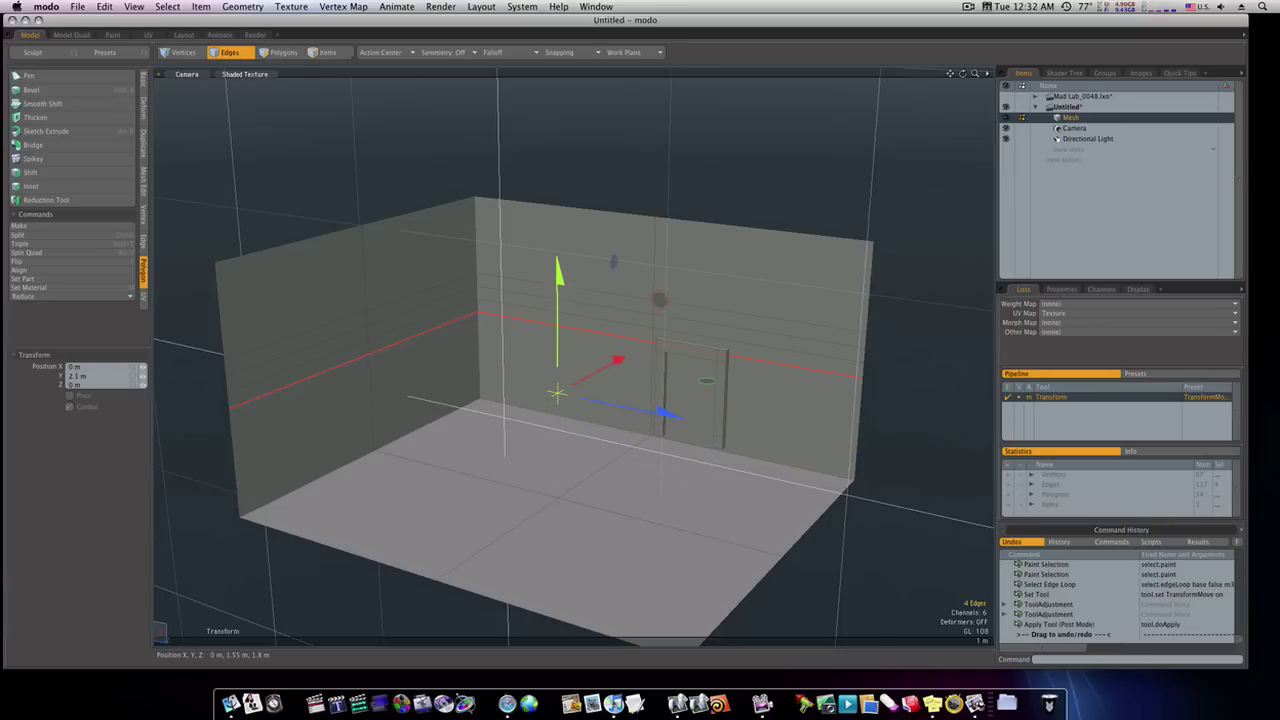
key("space")
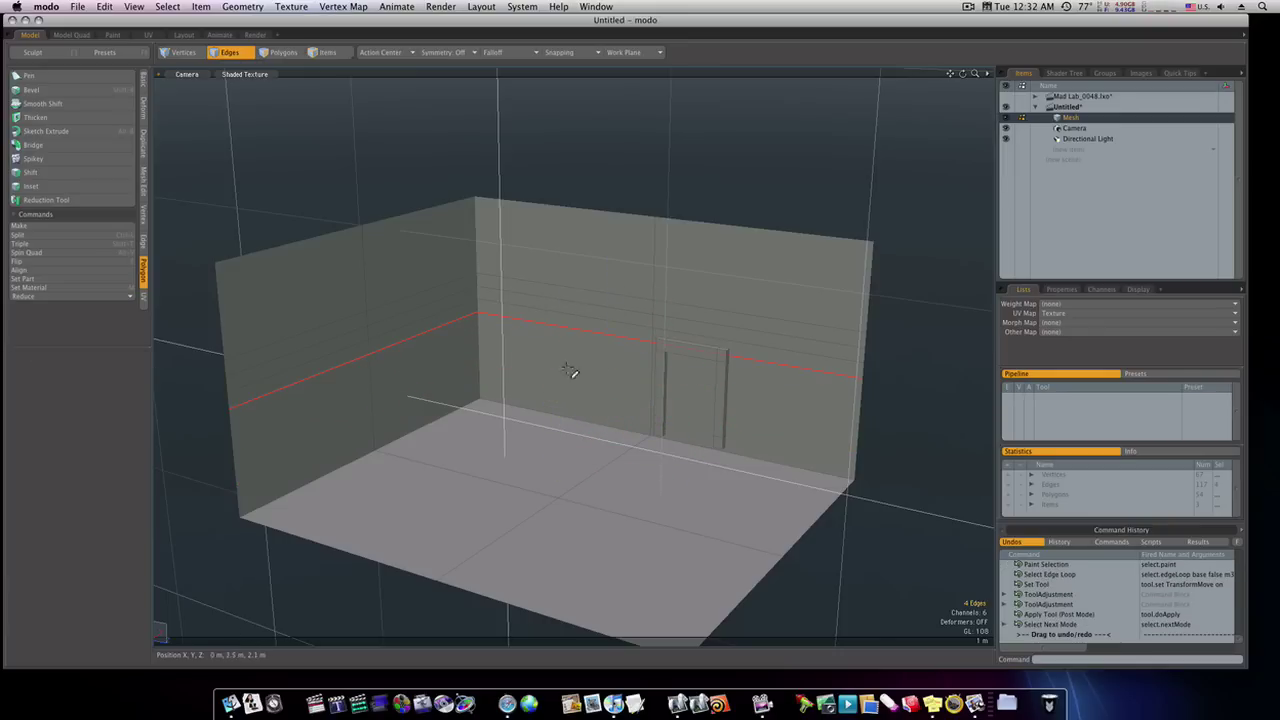
Step: Select the narrow middle polygon band around both walls and Bevel it with Group Polygons enabled and a shift of -650 mm
mouse_move(571, 371)
left_mouse_down("alt")
mouse_move(557, 349)
mouse_move(666, 349)
mouse_move(647, 345)
left_mouse_up("alt")
key("space")
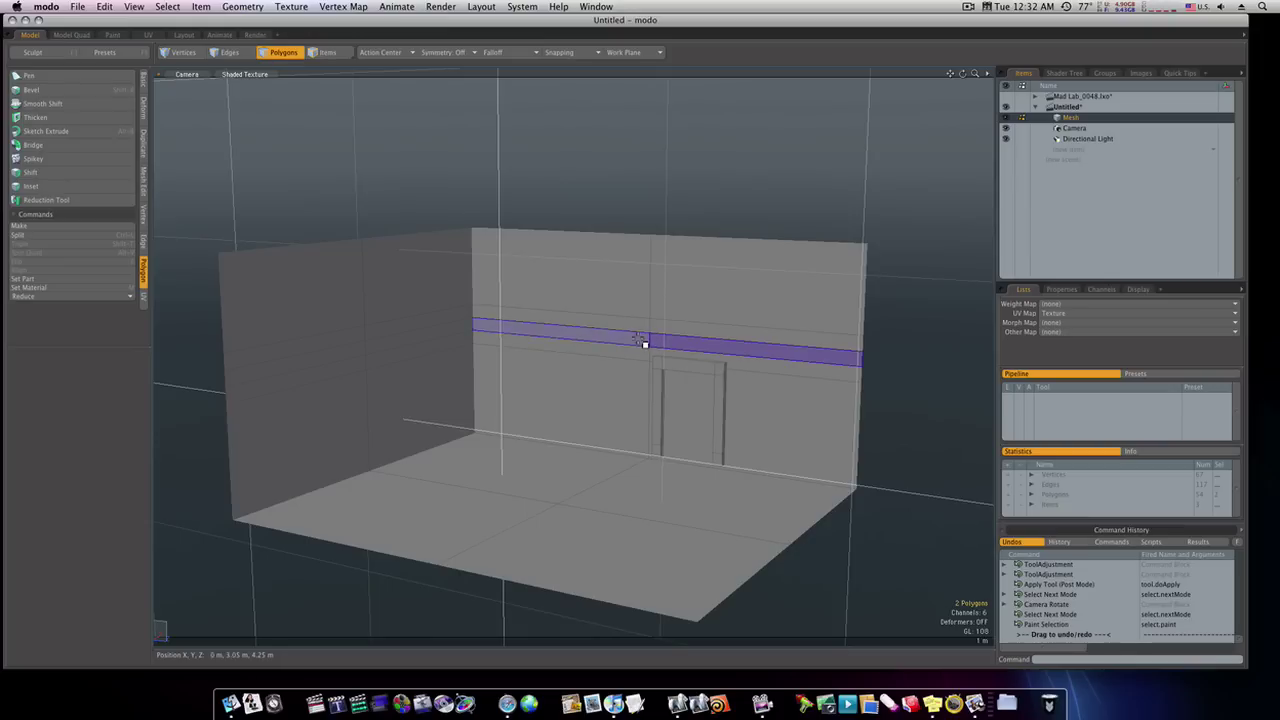
key("shift+Up")
key("shift+Up")
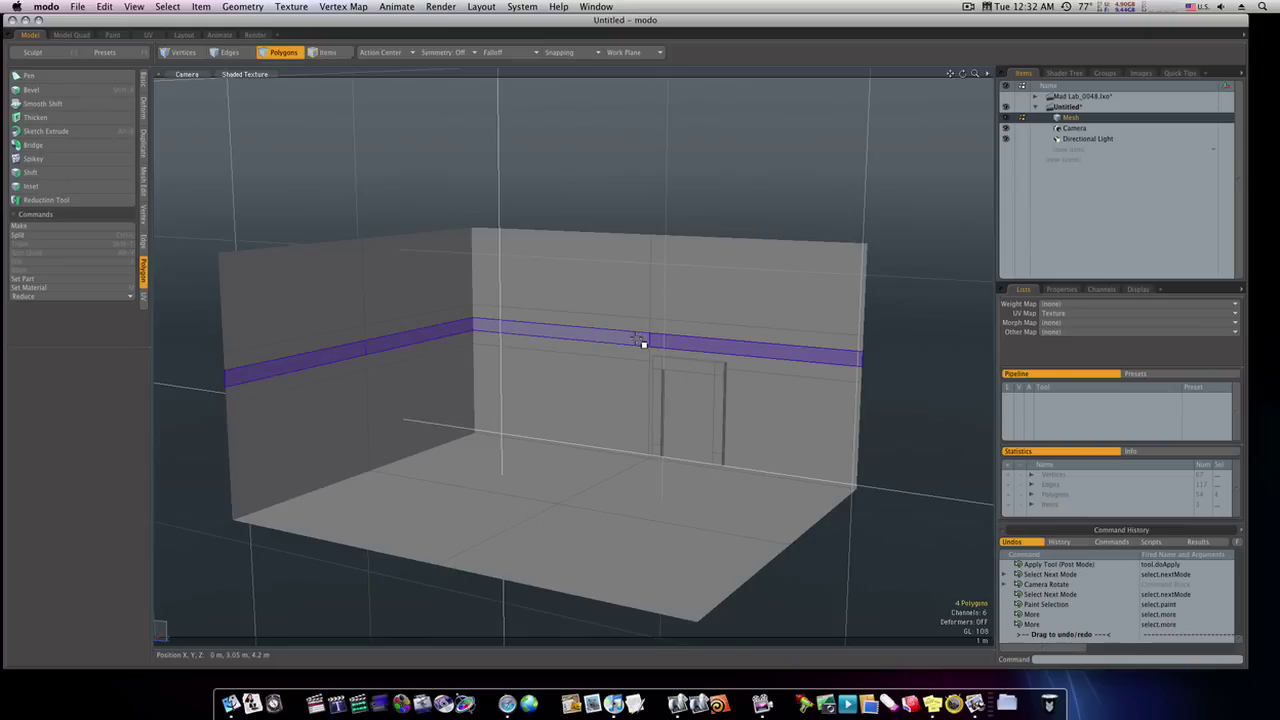
key("b")
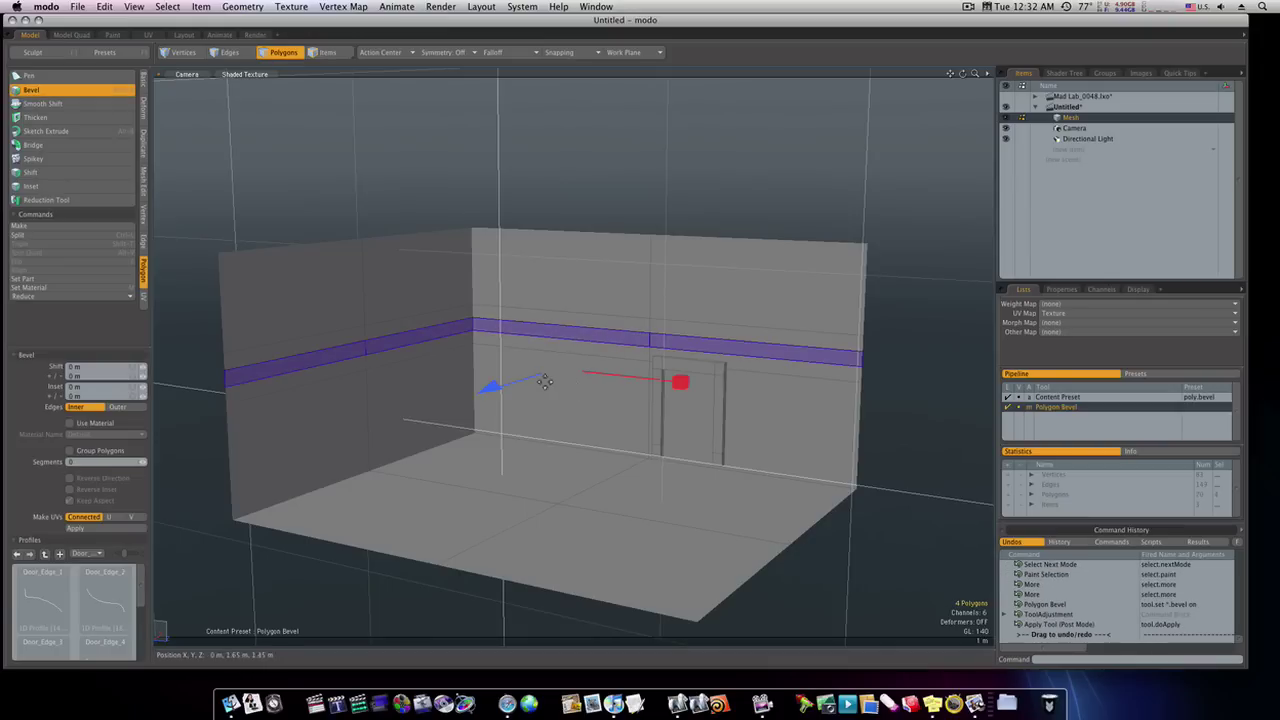
left_click_drag(525, 388, 510, 392)
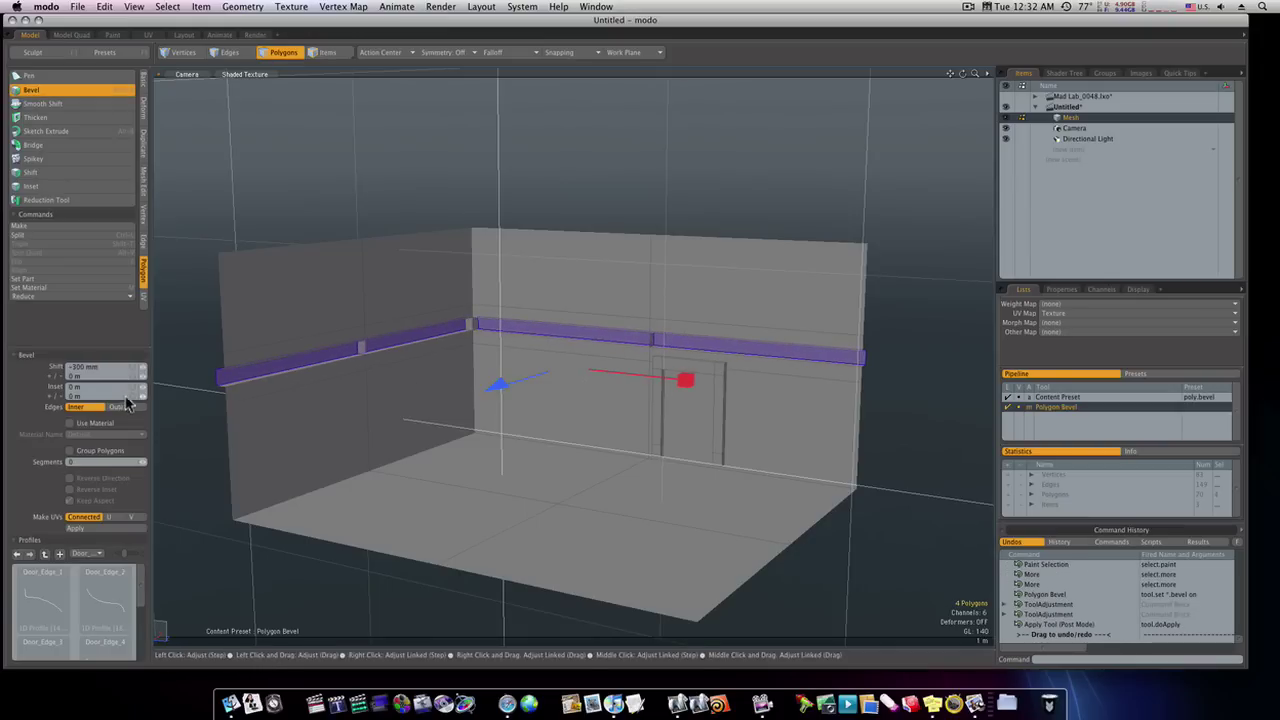
left_click(70, 451)
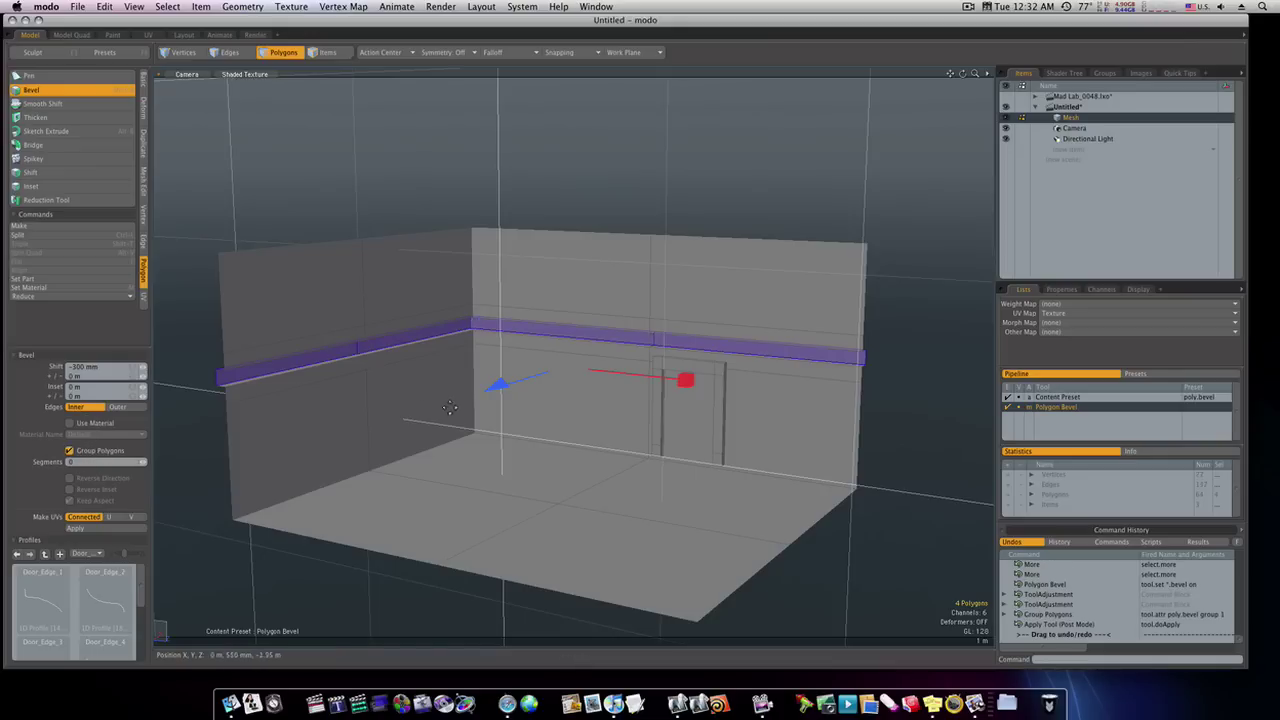
left_click_drag(491, 395, 468, 400)
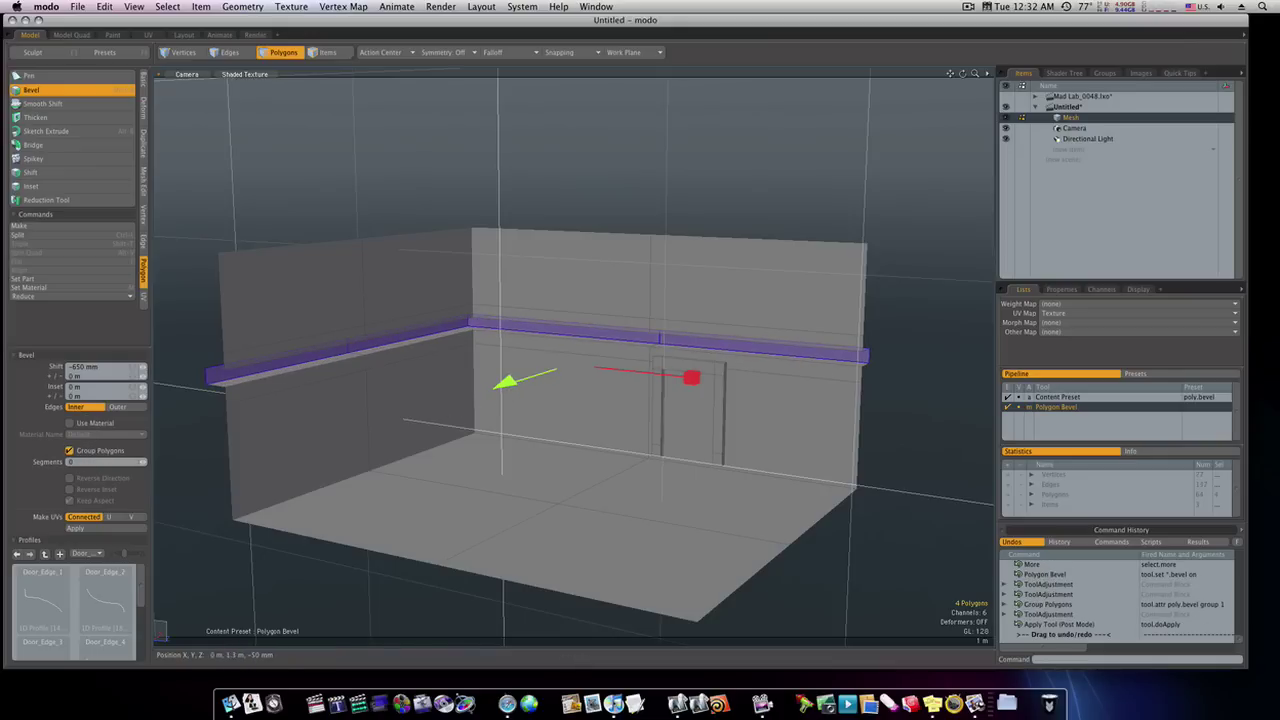
key("space")
Step: Delete the small end-cap polygons of the beveled band at the open ends of the side wall and back wall
left_click_drag(374, 397, 423, 363, "alt")
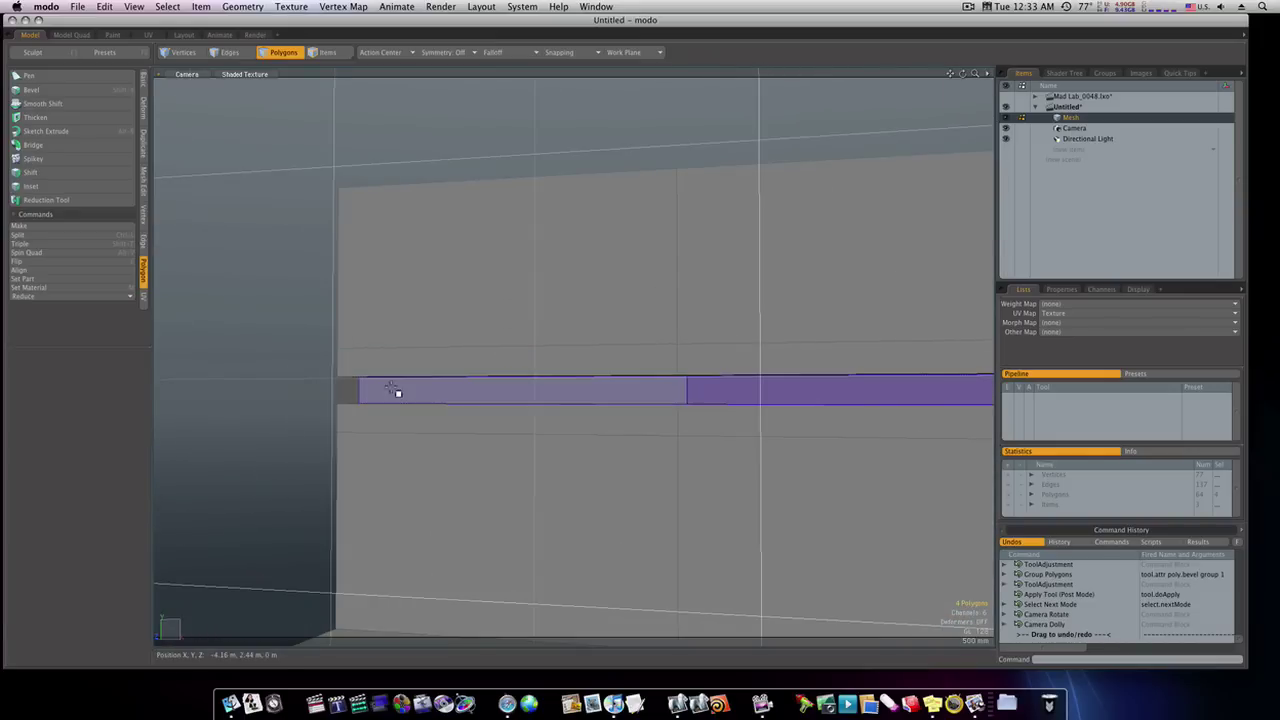
left_click(350, 393)
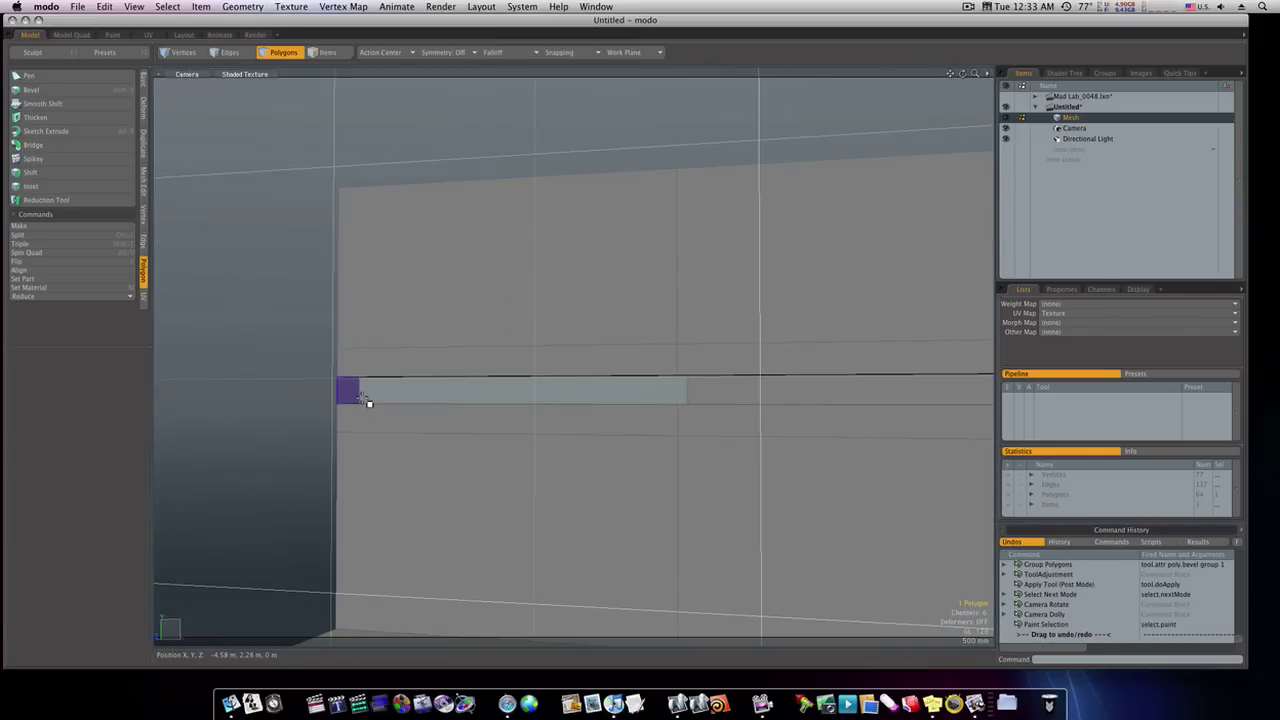
key("Delete")
mouse_move(391, 417)
left_mouse_down("ctrl+alt")
mouse_move(634, 423)
mouse_move(788, 456)
mouse_move(824, 428)
left_mouse_up("ctrl+alt")
left_click(909, 337)
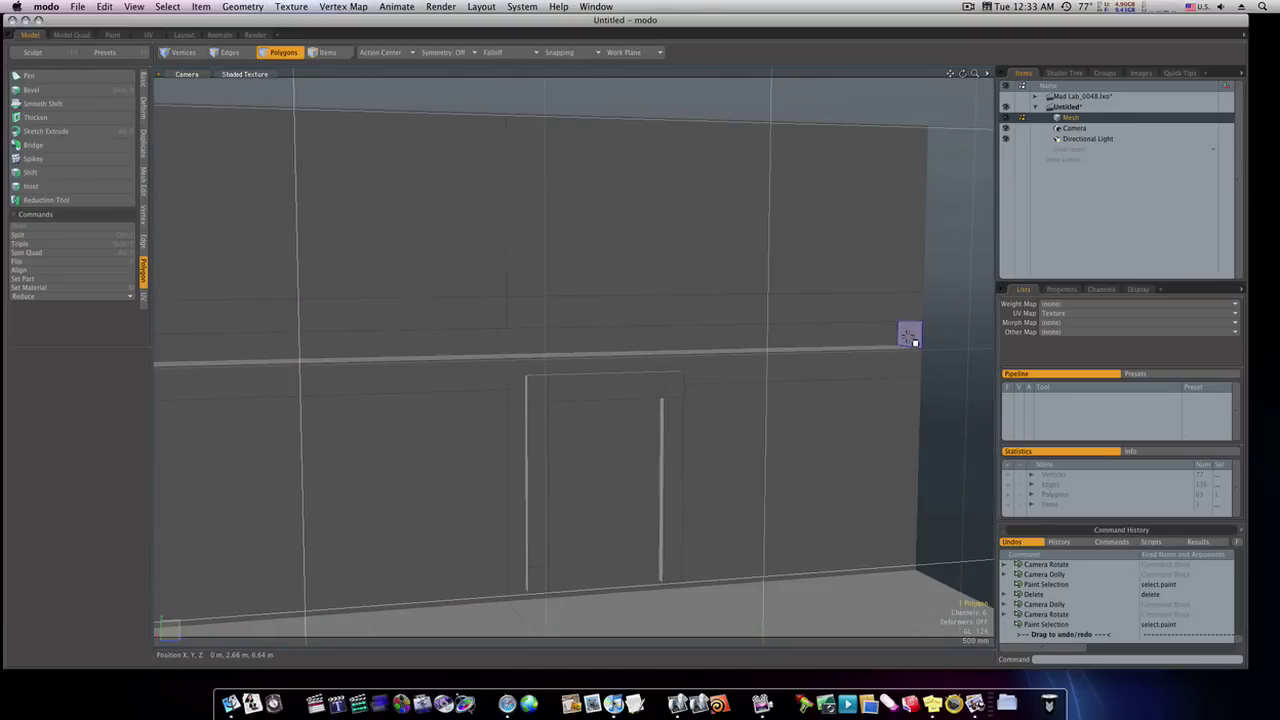
key("Delete")
Step: Select the connected door frame polygons, move them 800 mm in Z and -250 mm in Y, and clear the selection
left_click_drag(737, 423, 640, 460, "ctrl+alt")
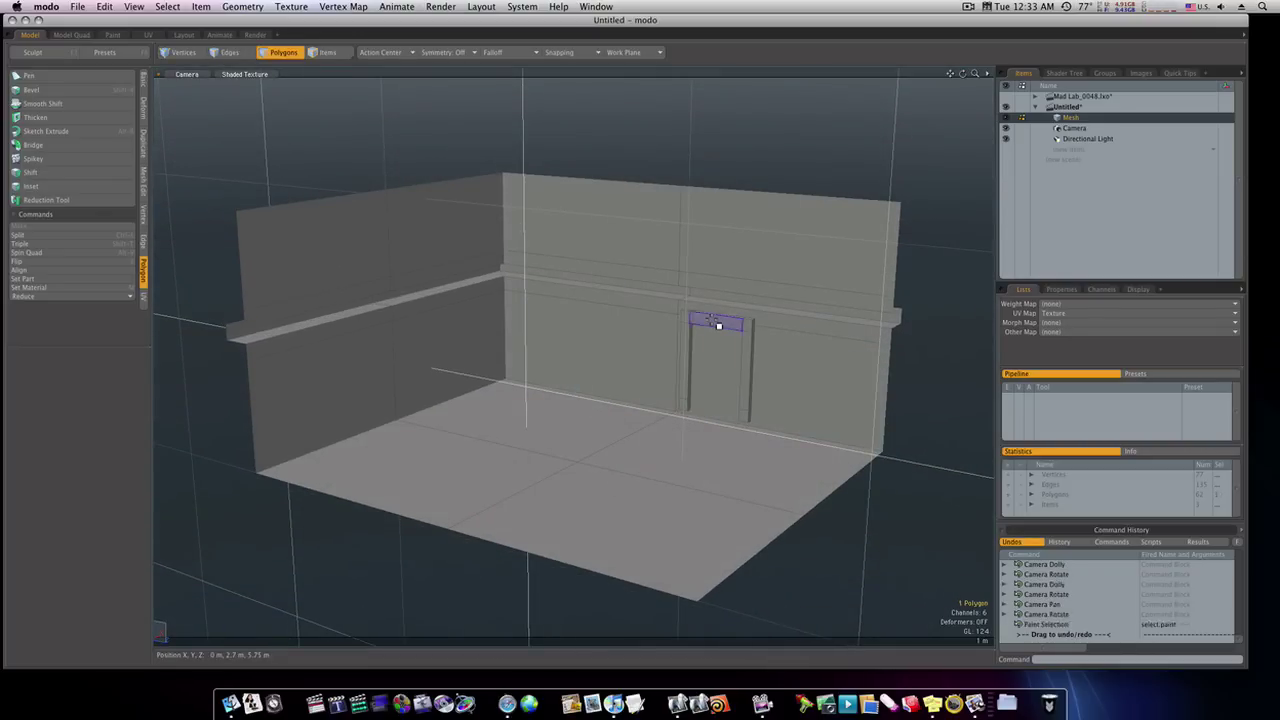
double_click(718, 325)
key("w")
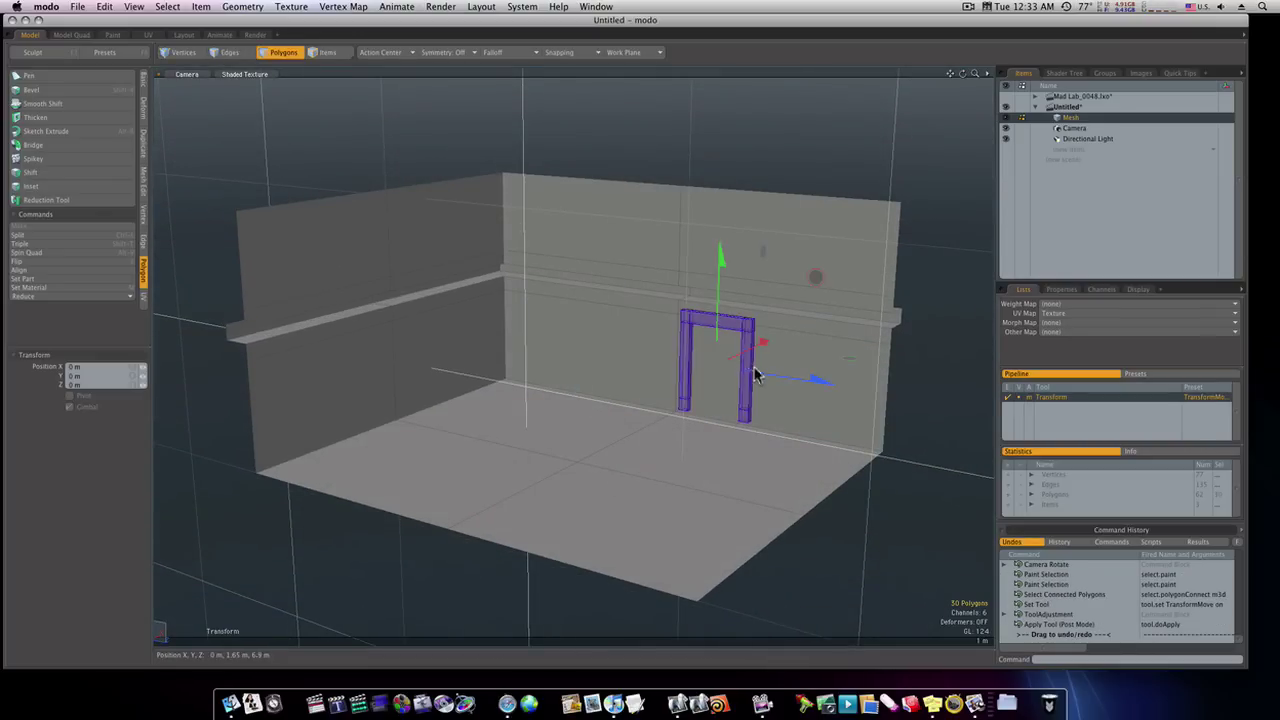
left_click_drag(756, 375, 764, 378)
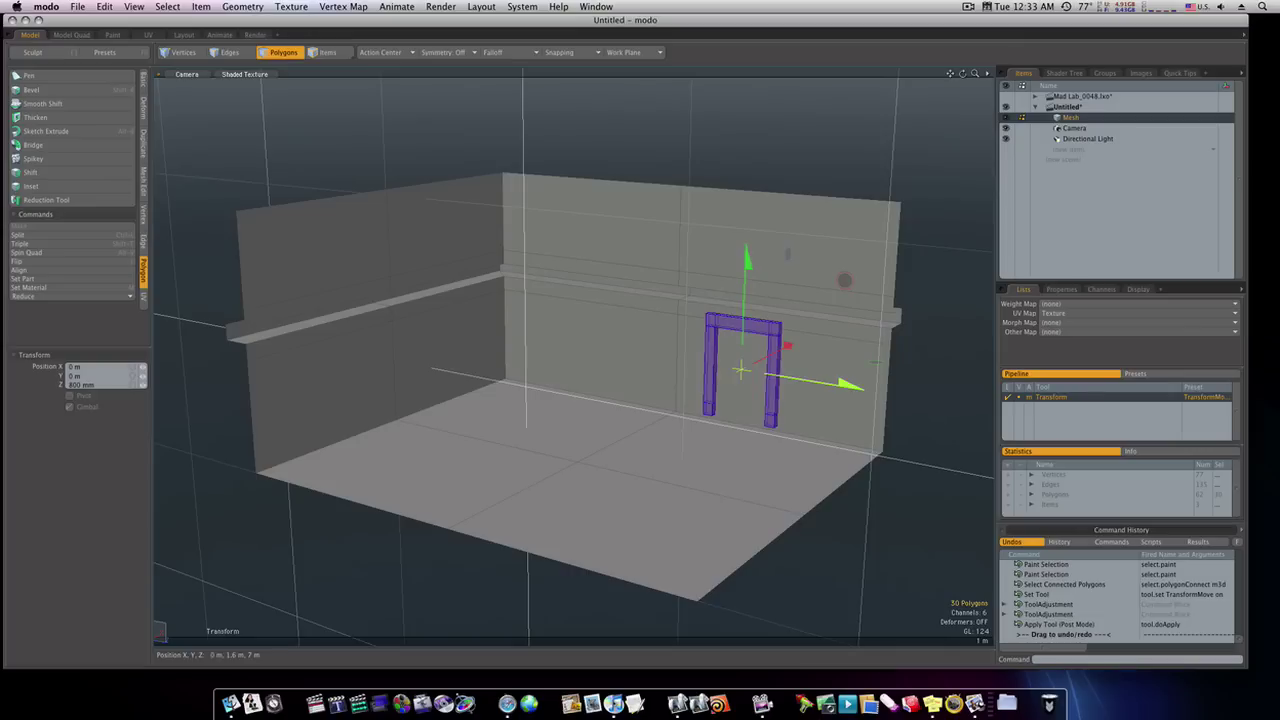
left_click_drag(744, 340, 744, 347)
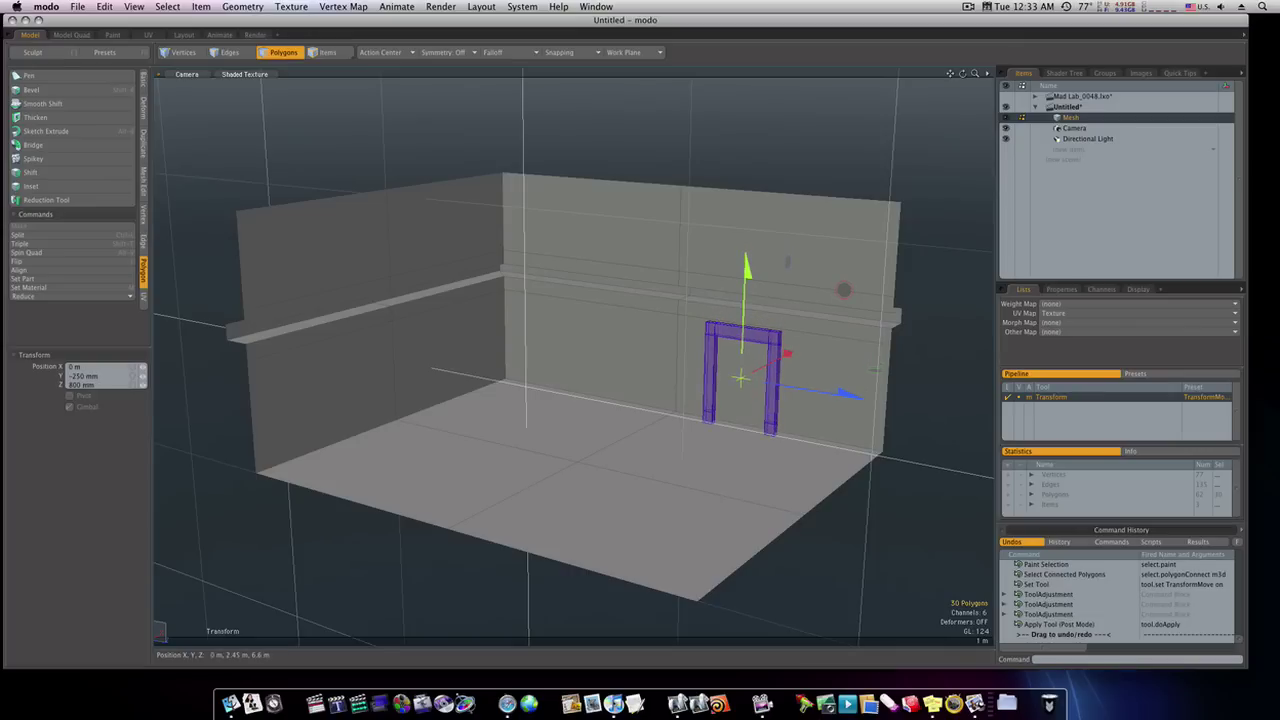
key("space")
left_click(943, 517)
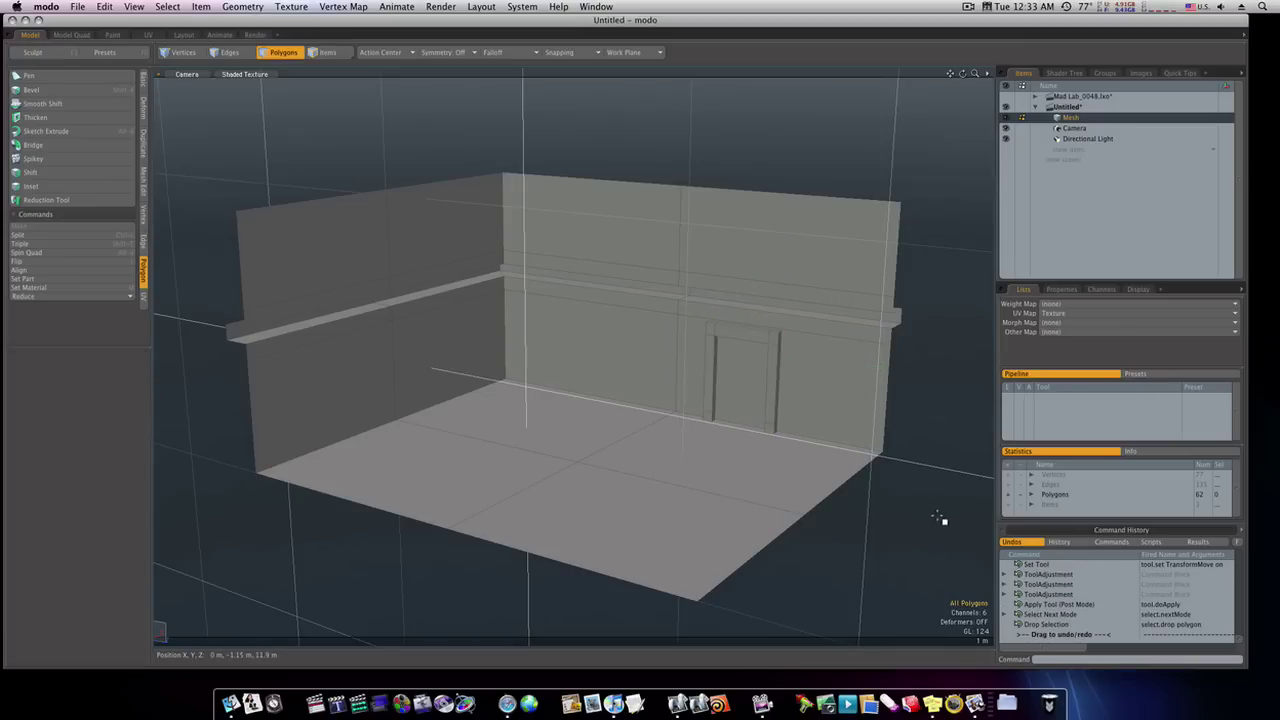
mouse_move(849, 503)
left_mouse_down("alt")
mouse_move(883, 503)
mouse_move(883, 491)
mouse_move(877, 514)
mouse_move(860, 514)
left_mouse_up("alt")
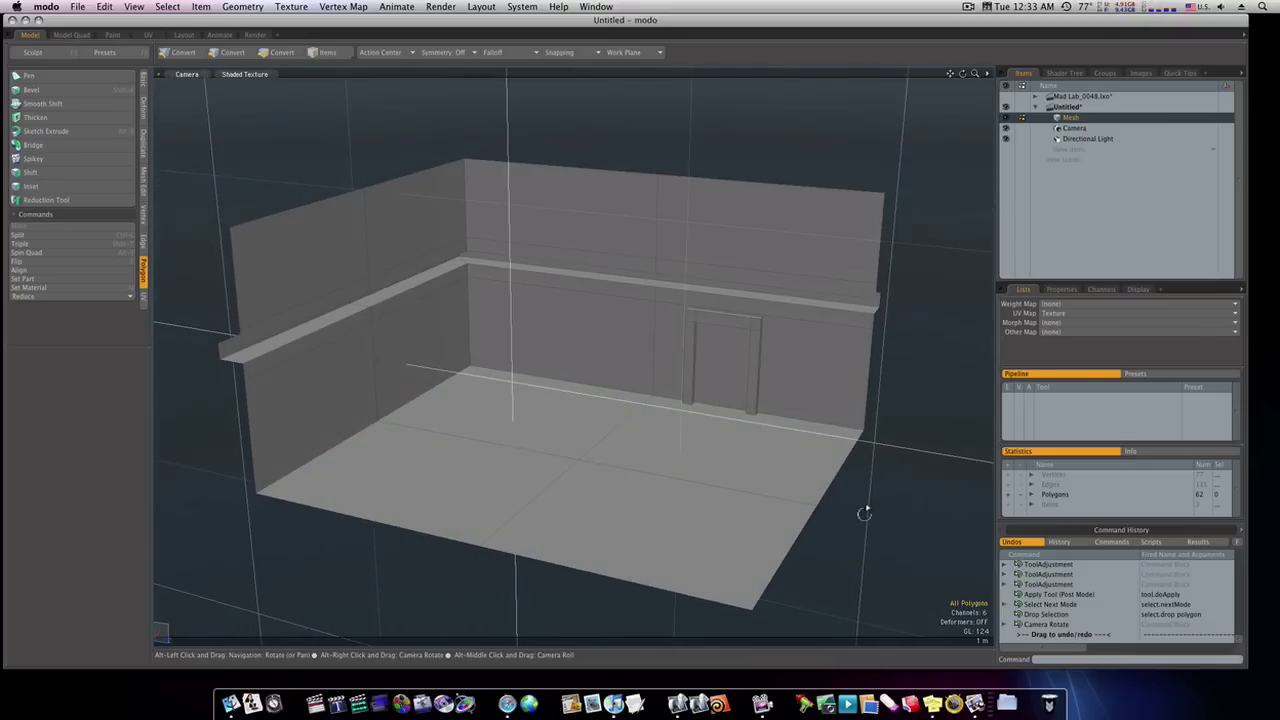
mouse_move(797, 477)
left_mouse_down("ctrl+alt")
mouse_move(815, 479)
mouse_move(795, 474)
left_mouse_up("ctrl+alt")
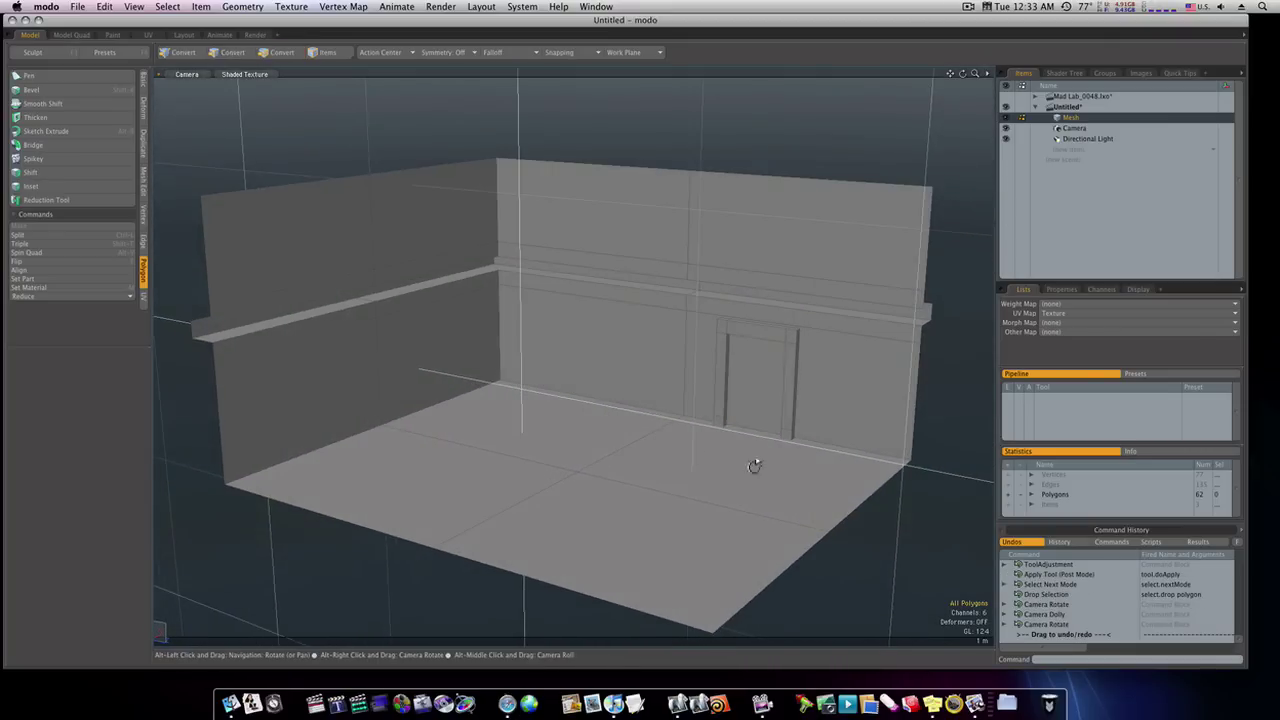
left_click_drag(617, 449, 668, 443, "alt+shift")
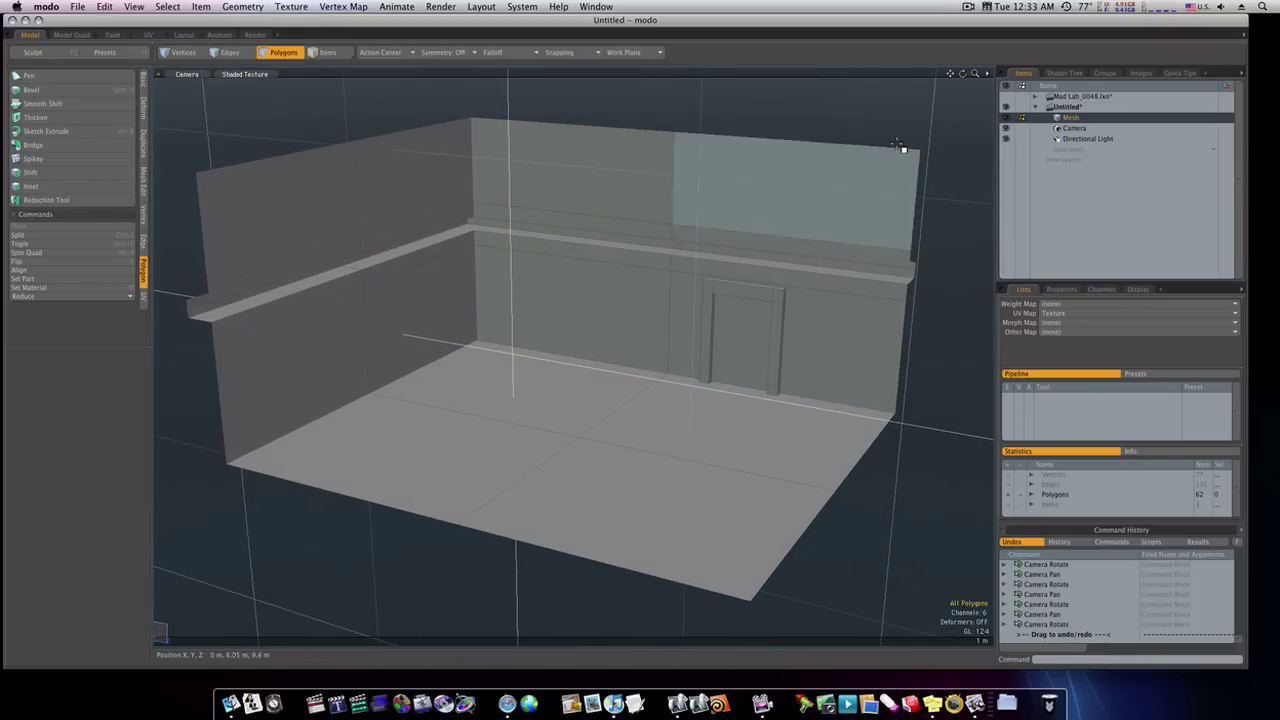